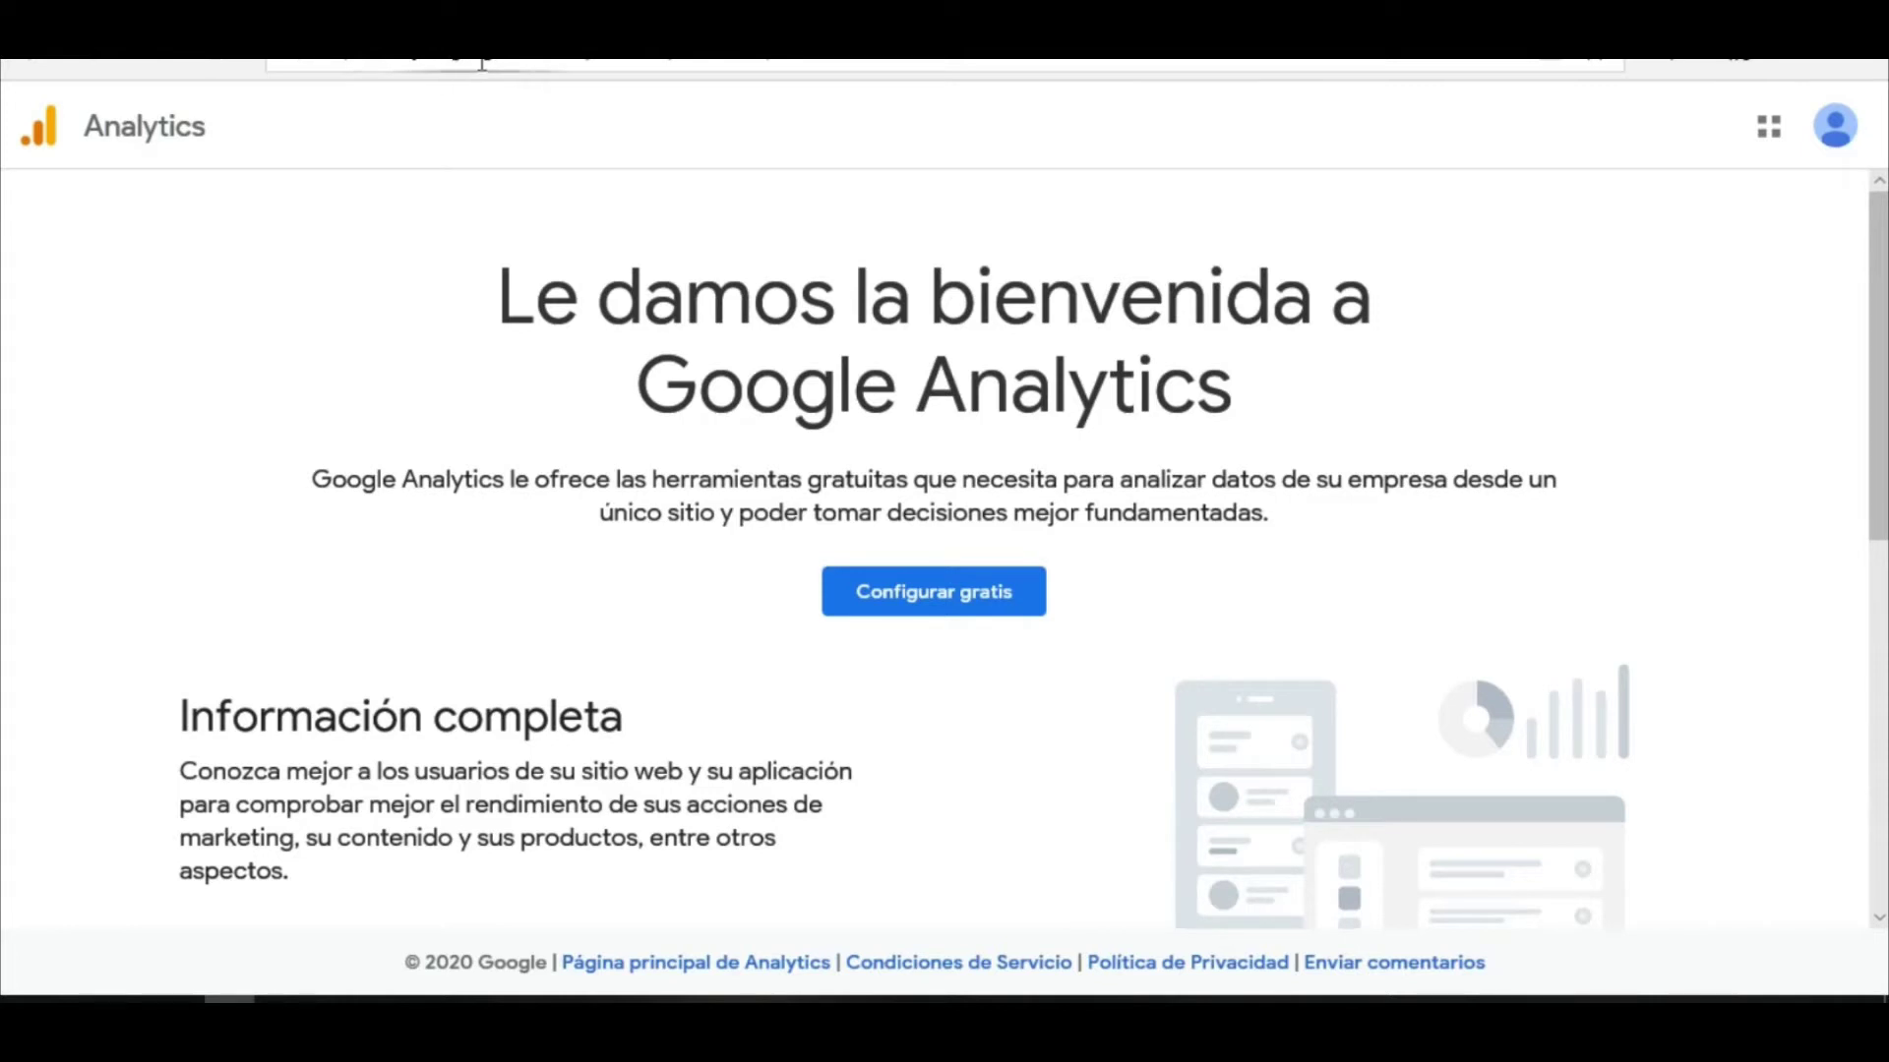
Step: Search the web for "google analytics" and open the analytics.google.com result
click(516, 63)
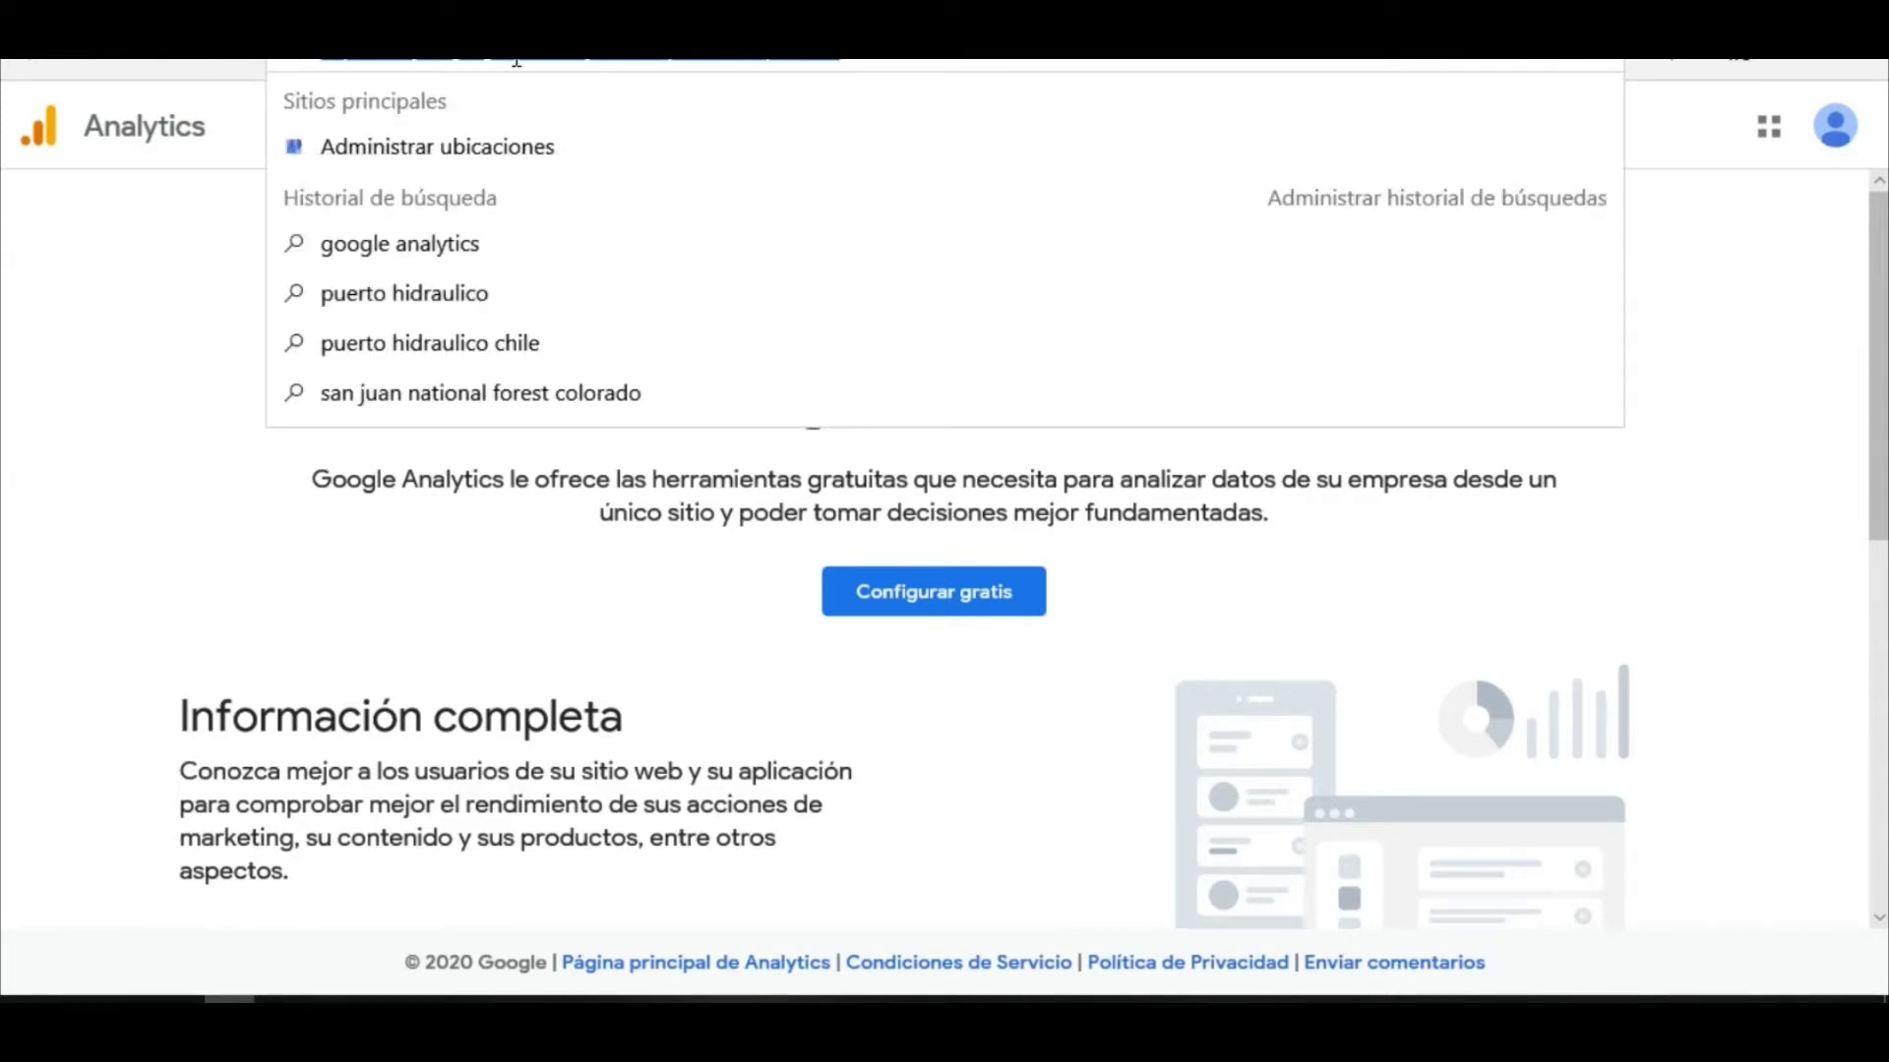
text(google)
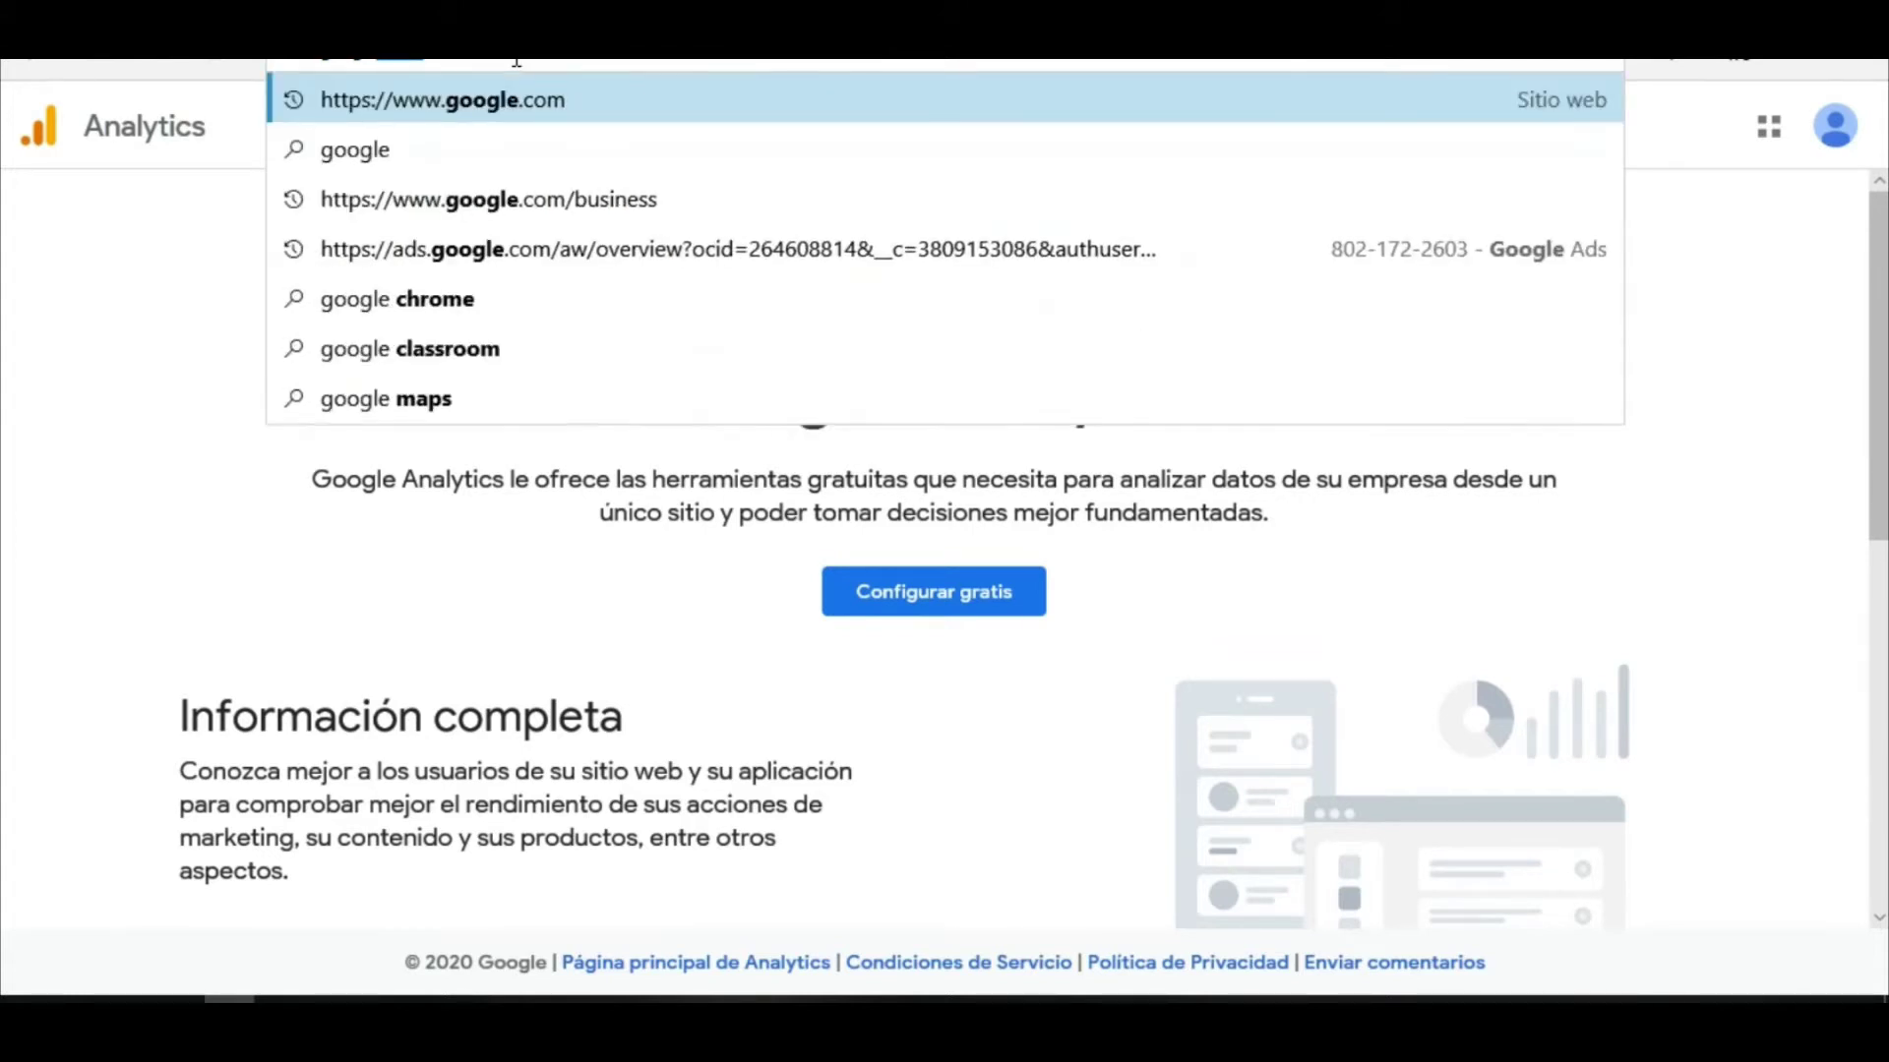
key(BackSpace)
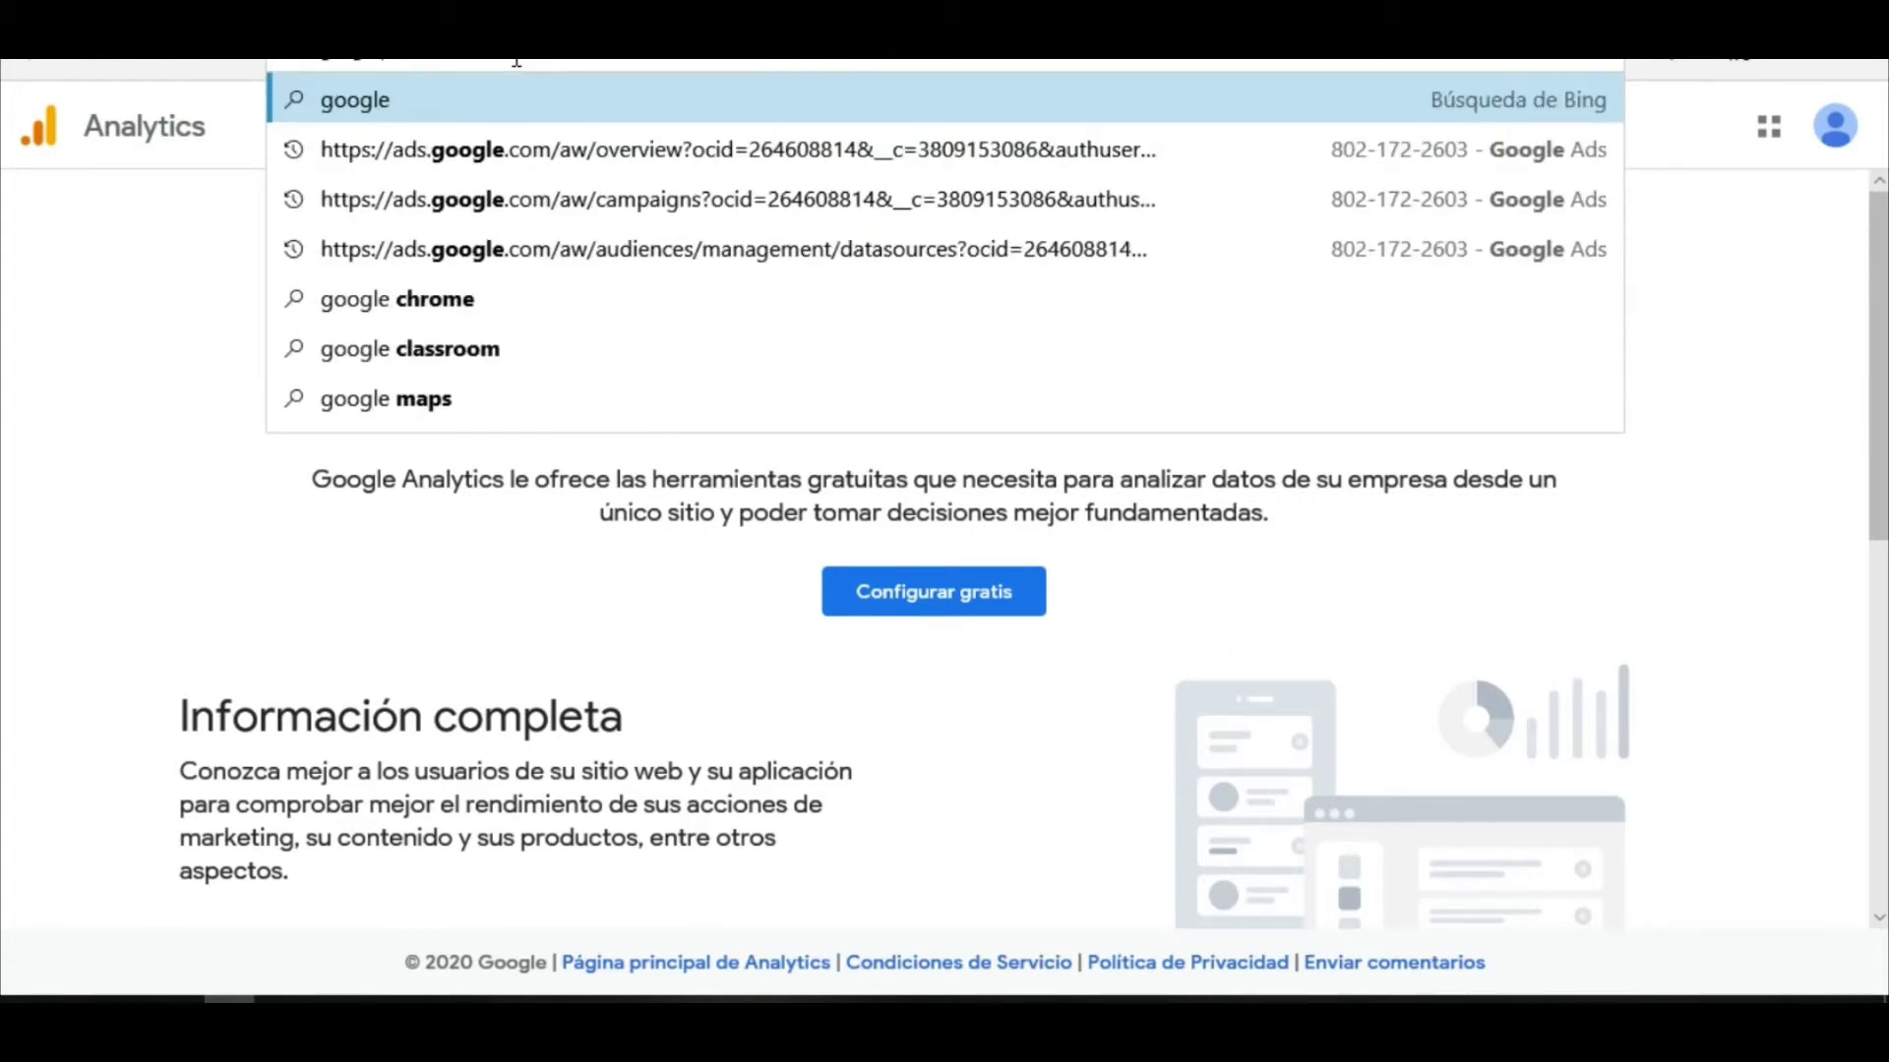
text(analy)
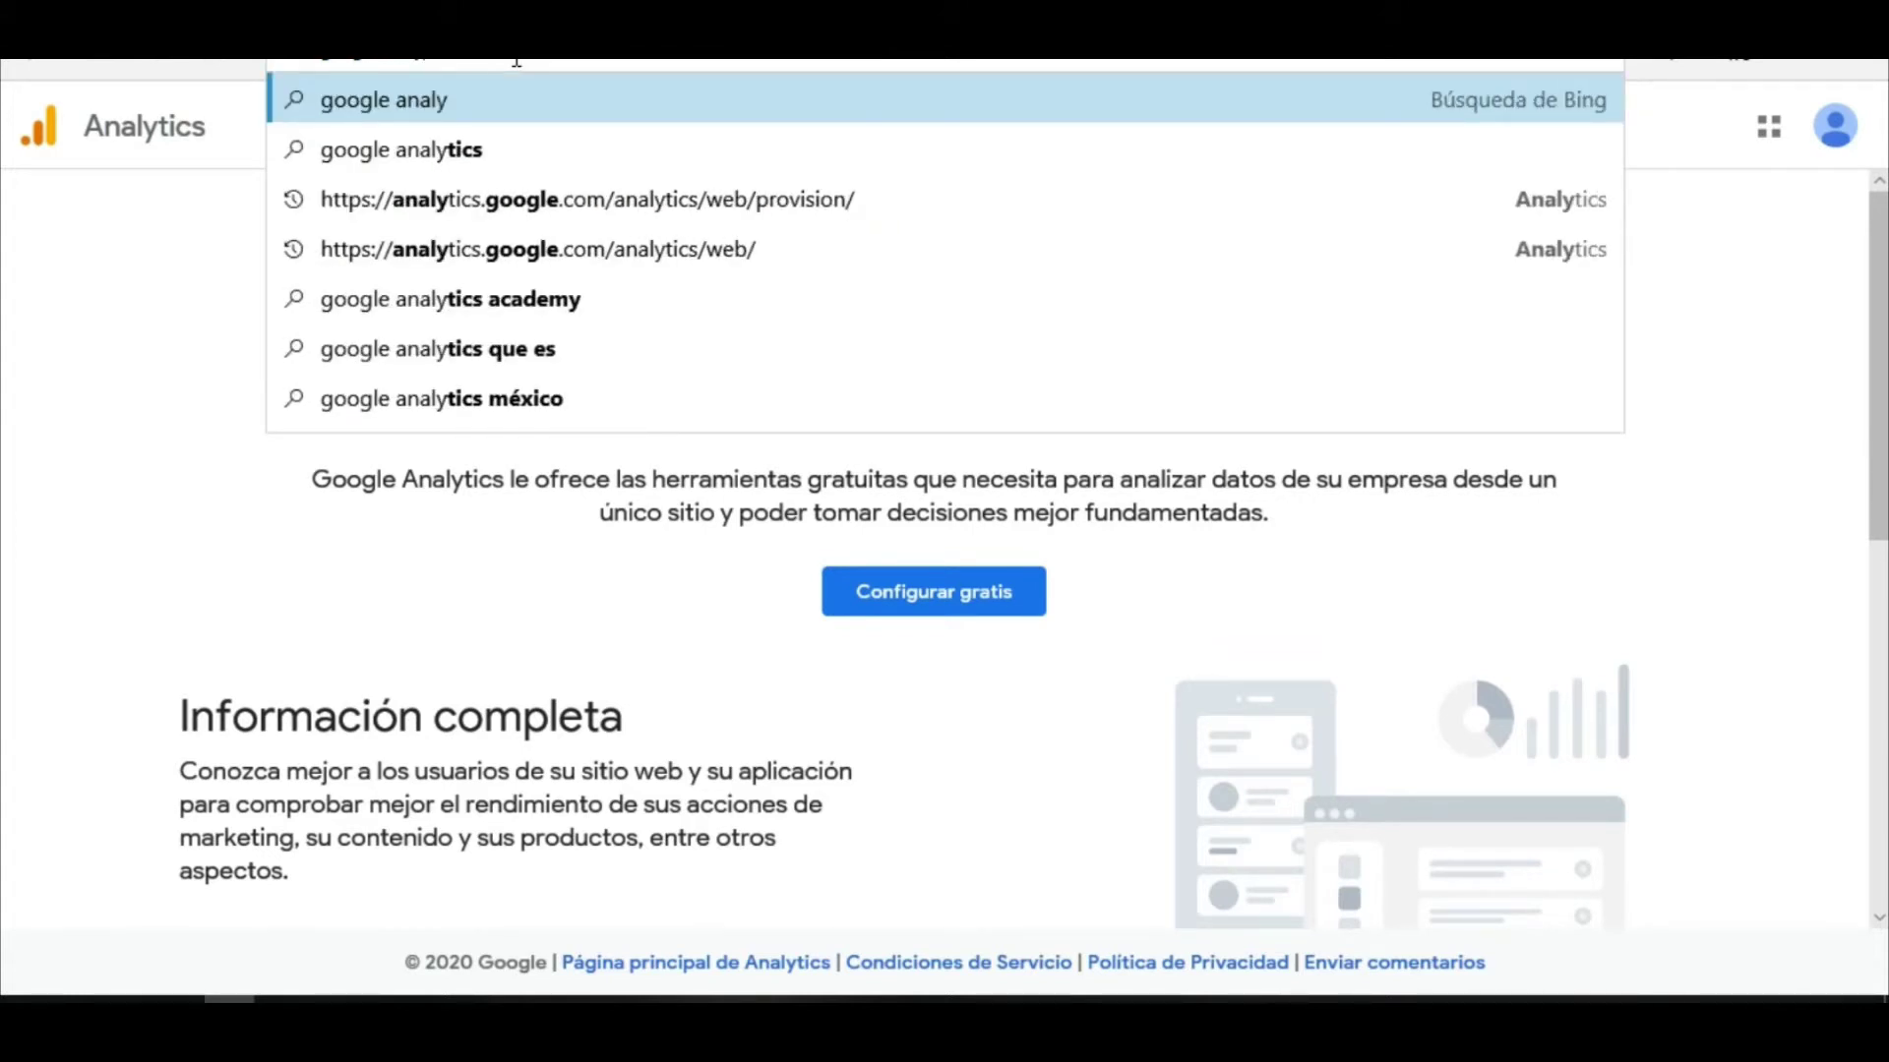
click(449, 156)
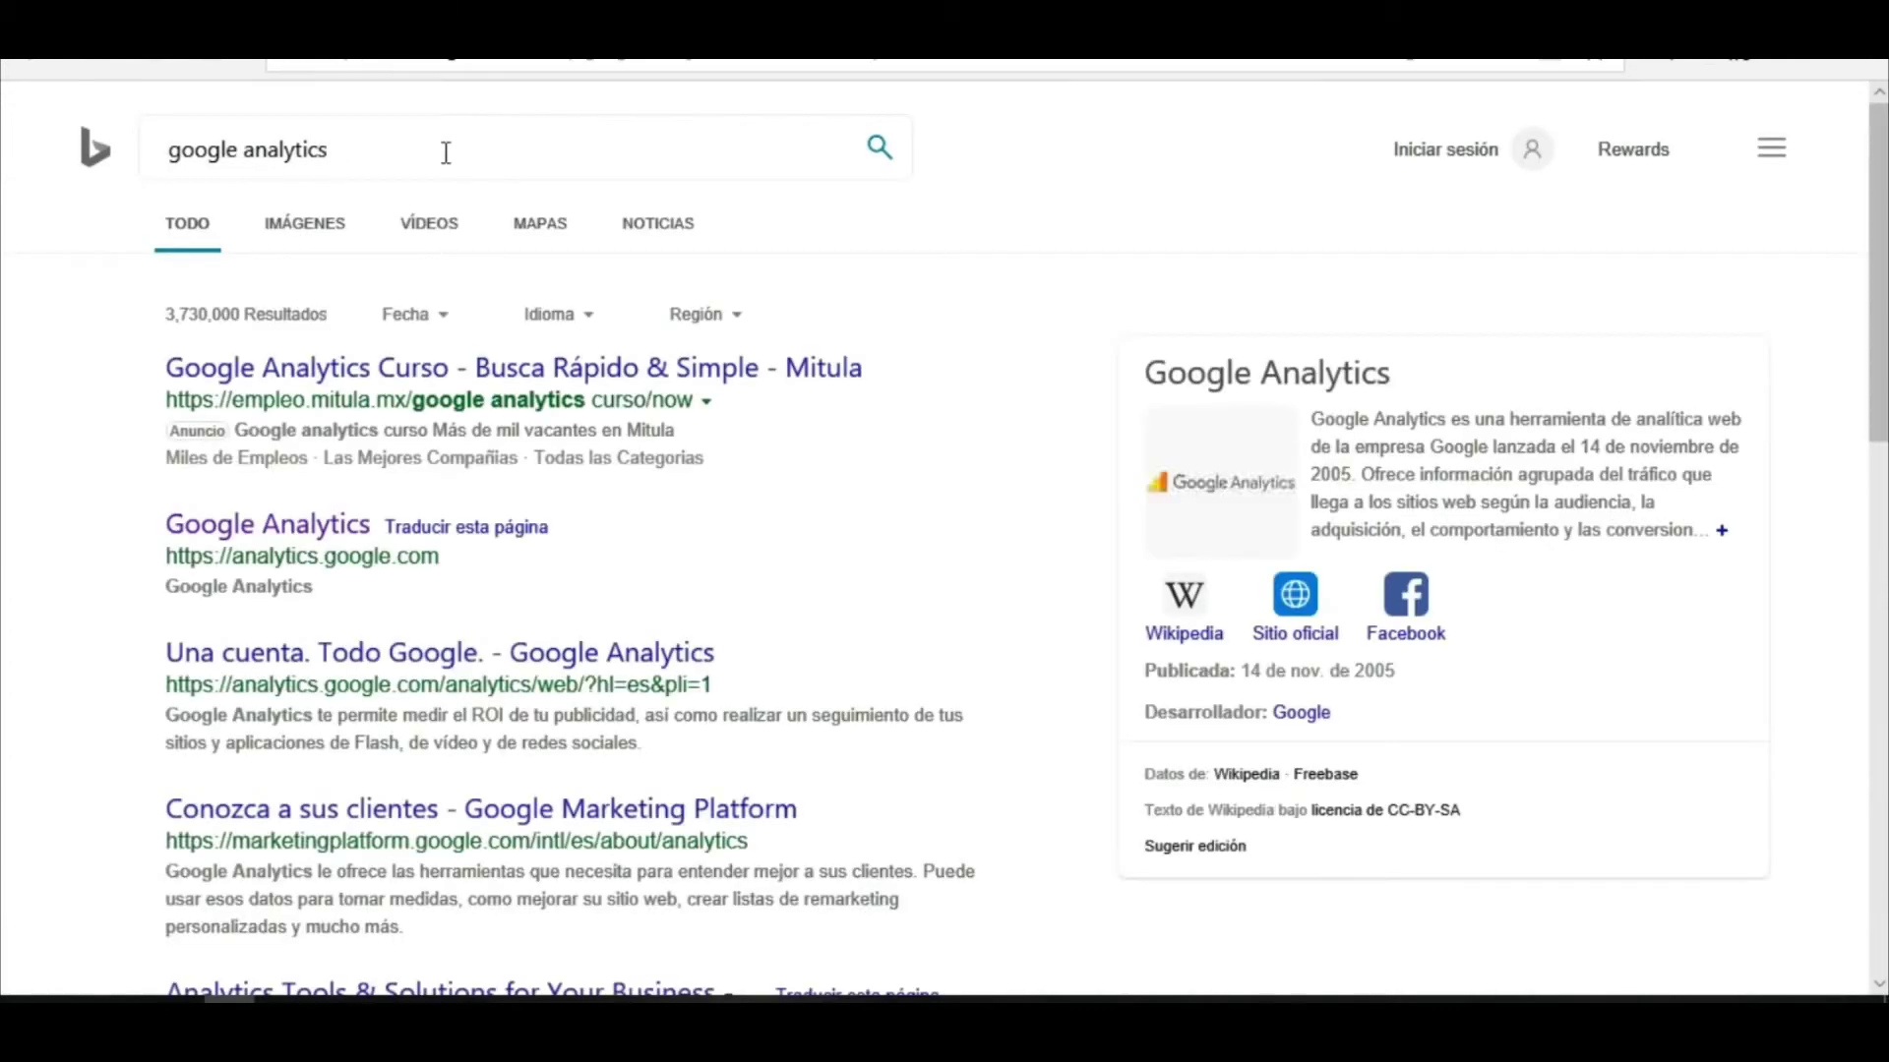
click(259, 543)
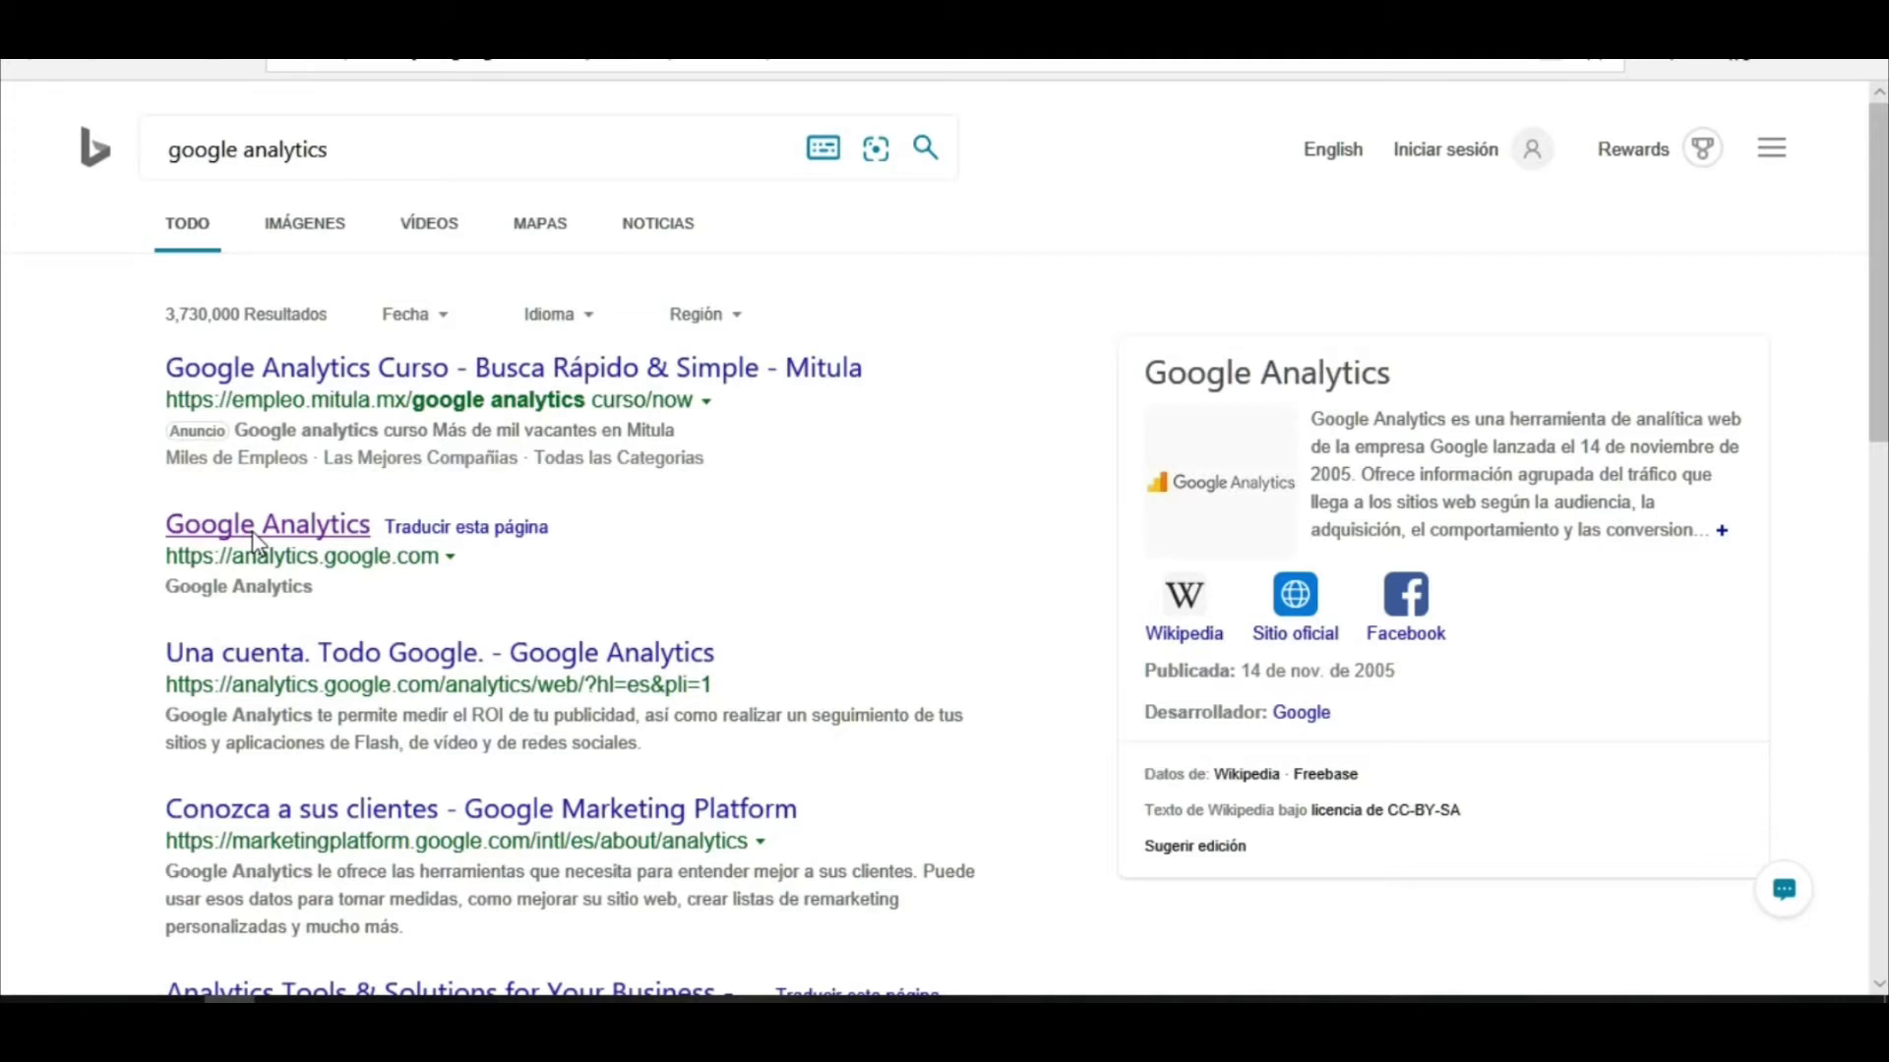
click(257, 539)
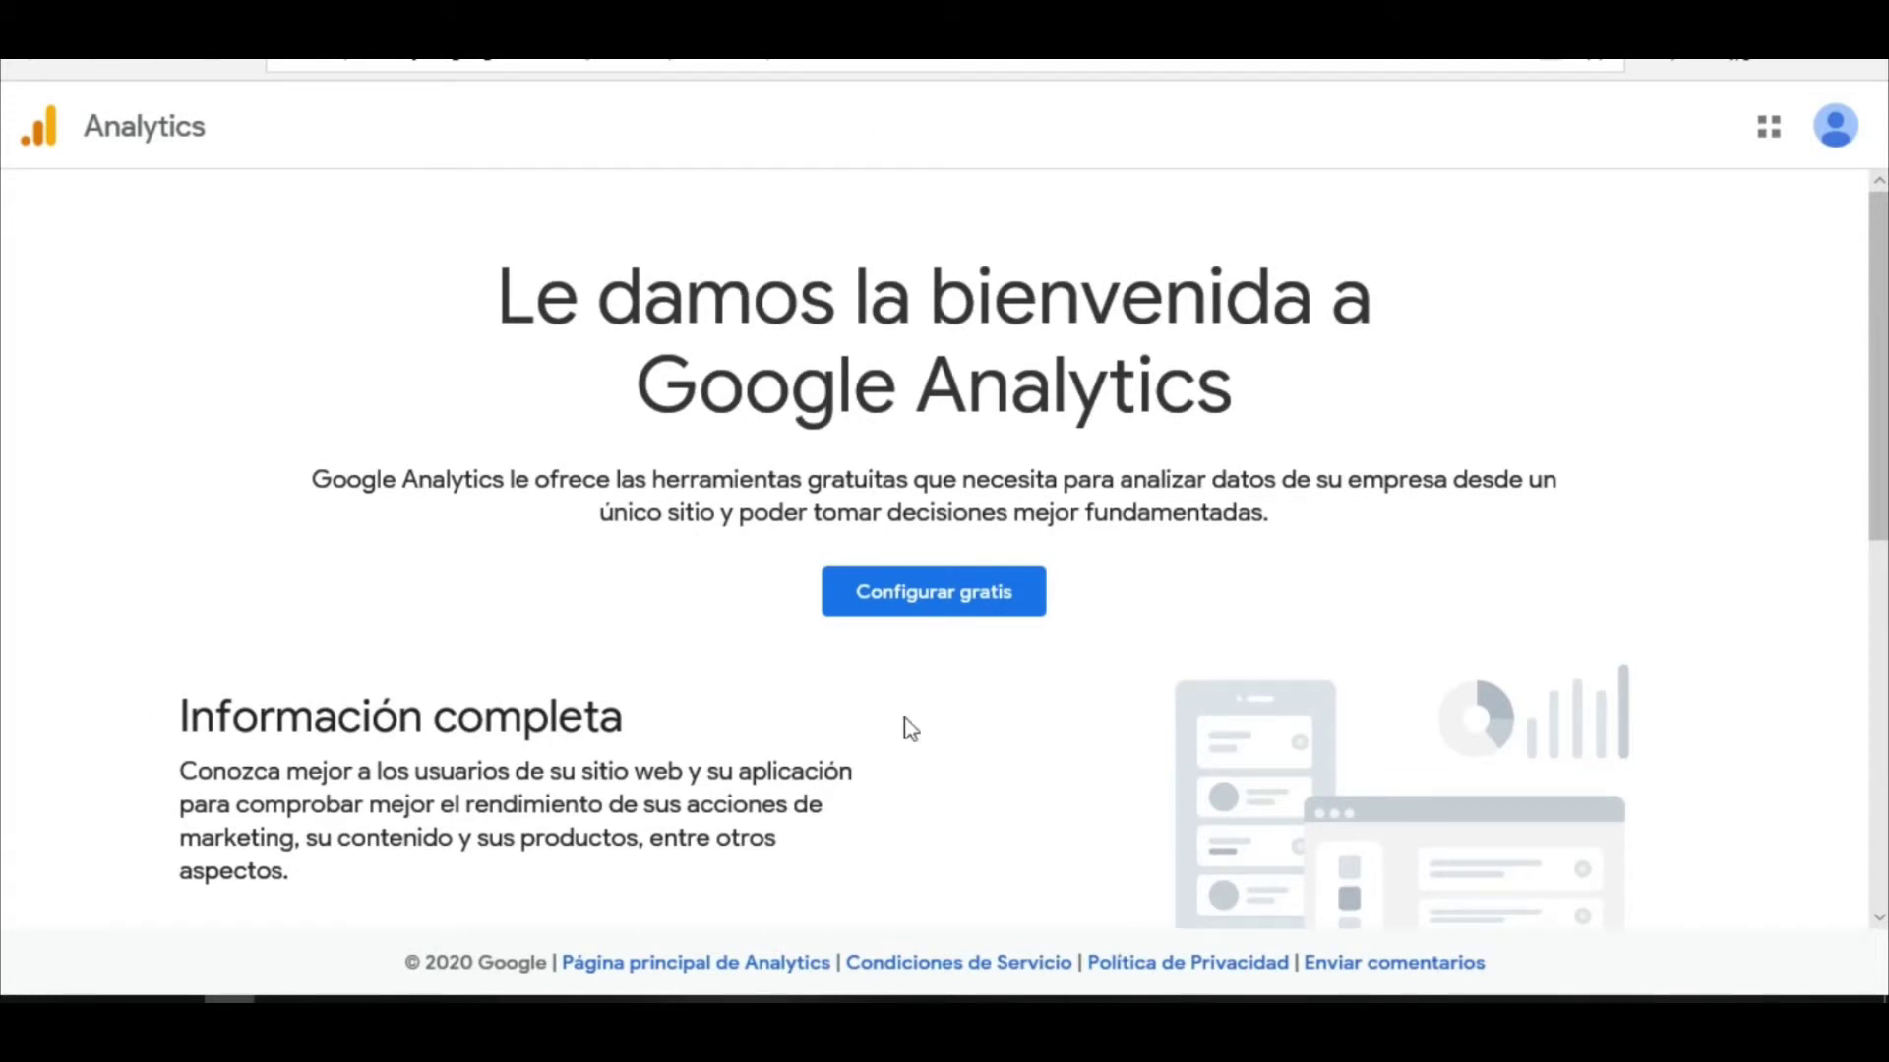
Step: Start the free Analytics setup and name the new account XRay
click(948, 596)
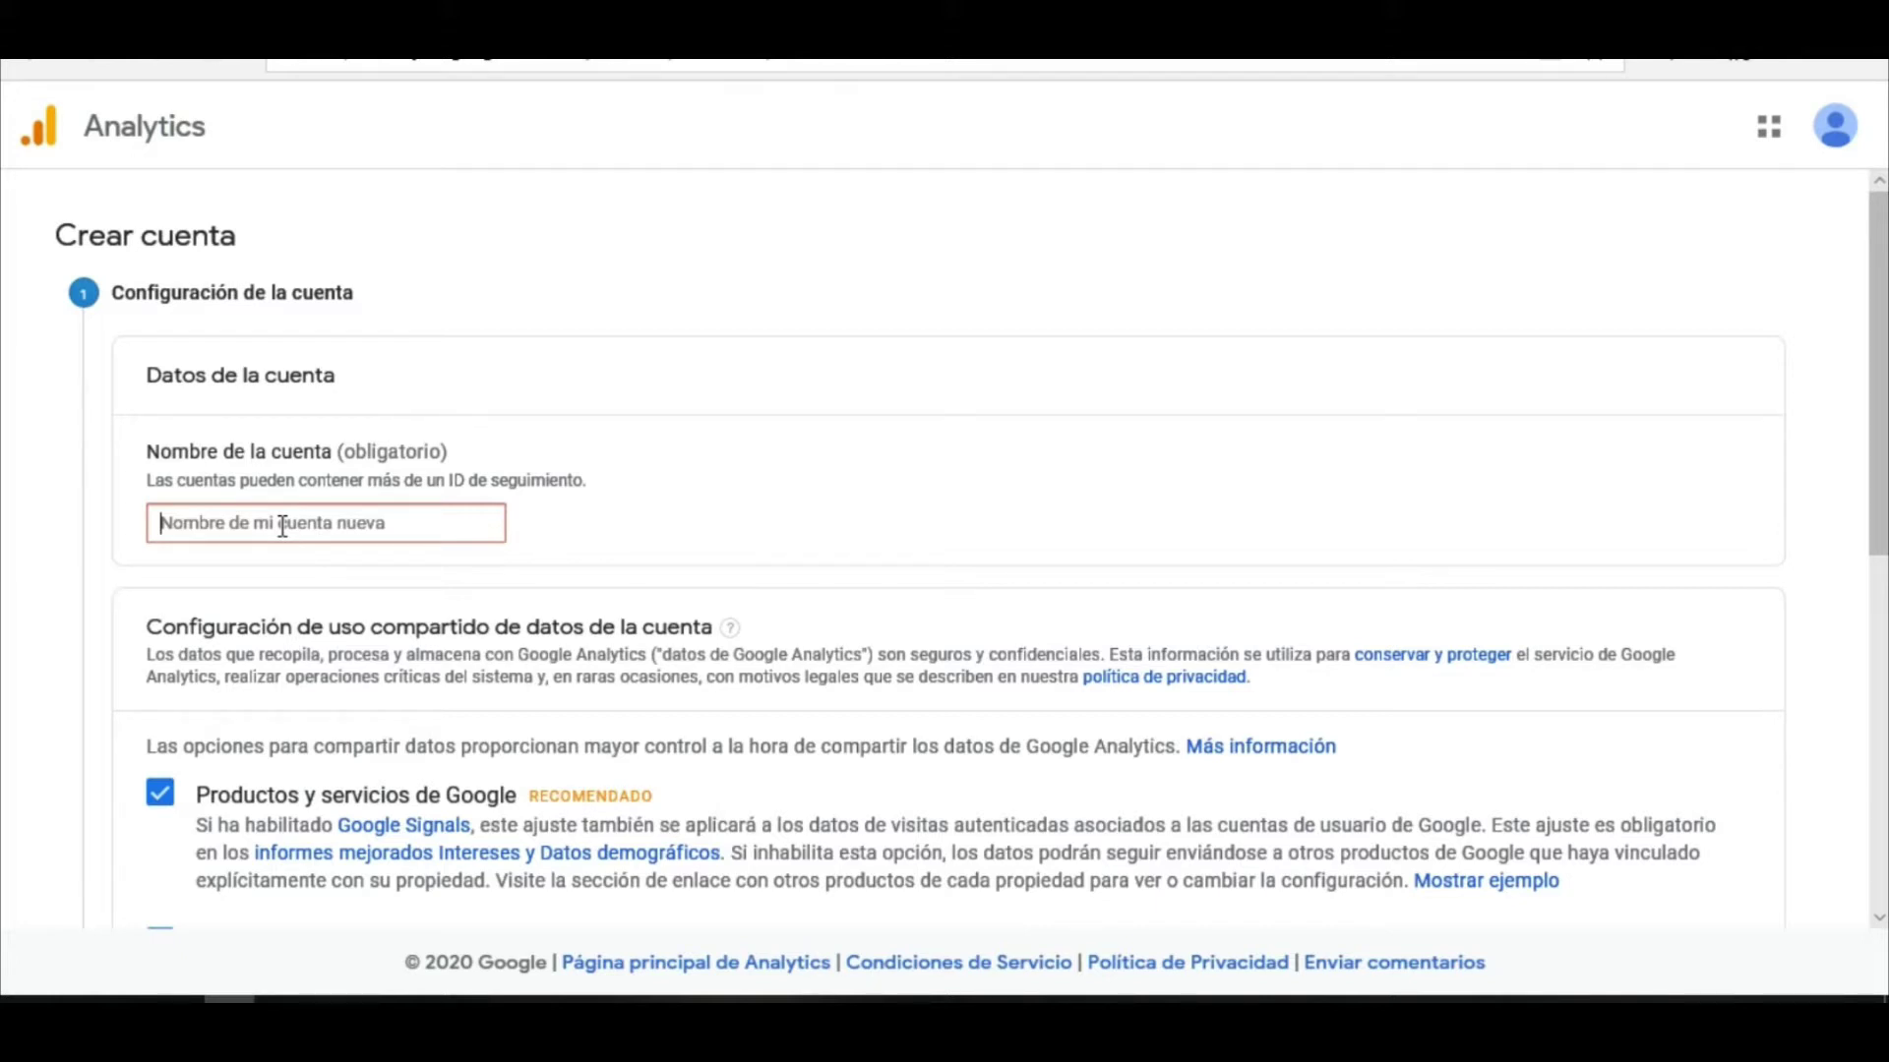
text(XRay)
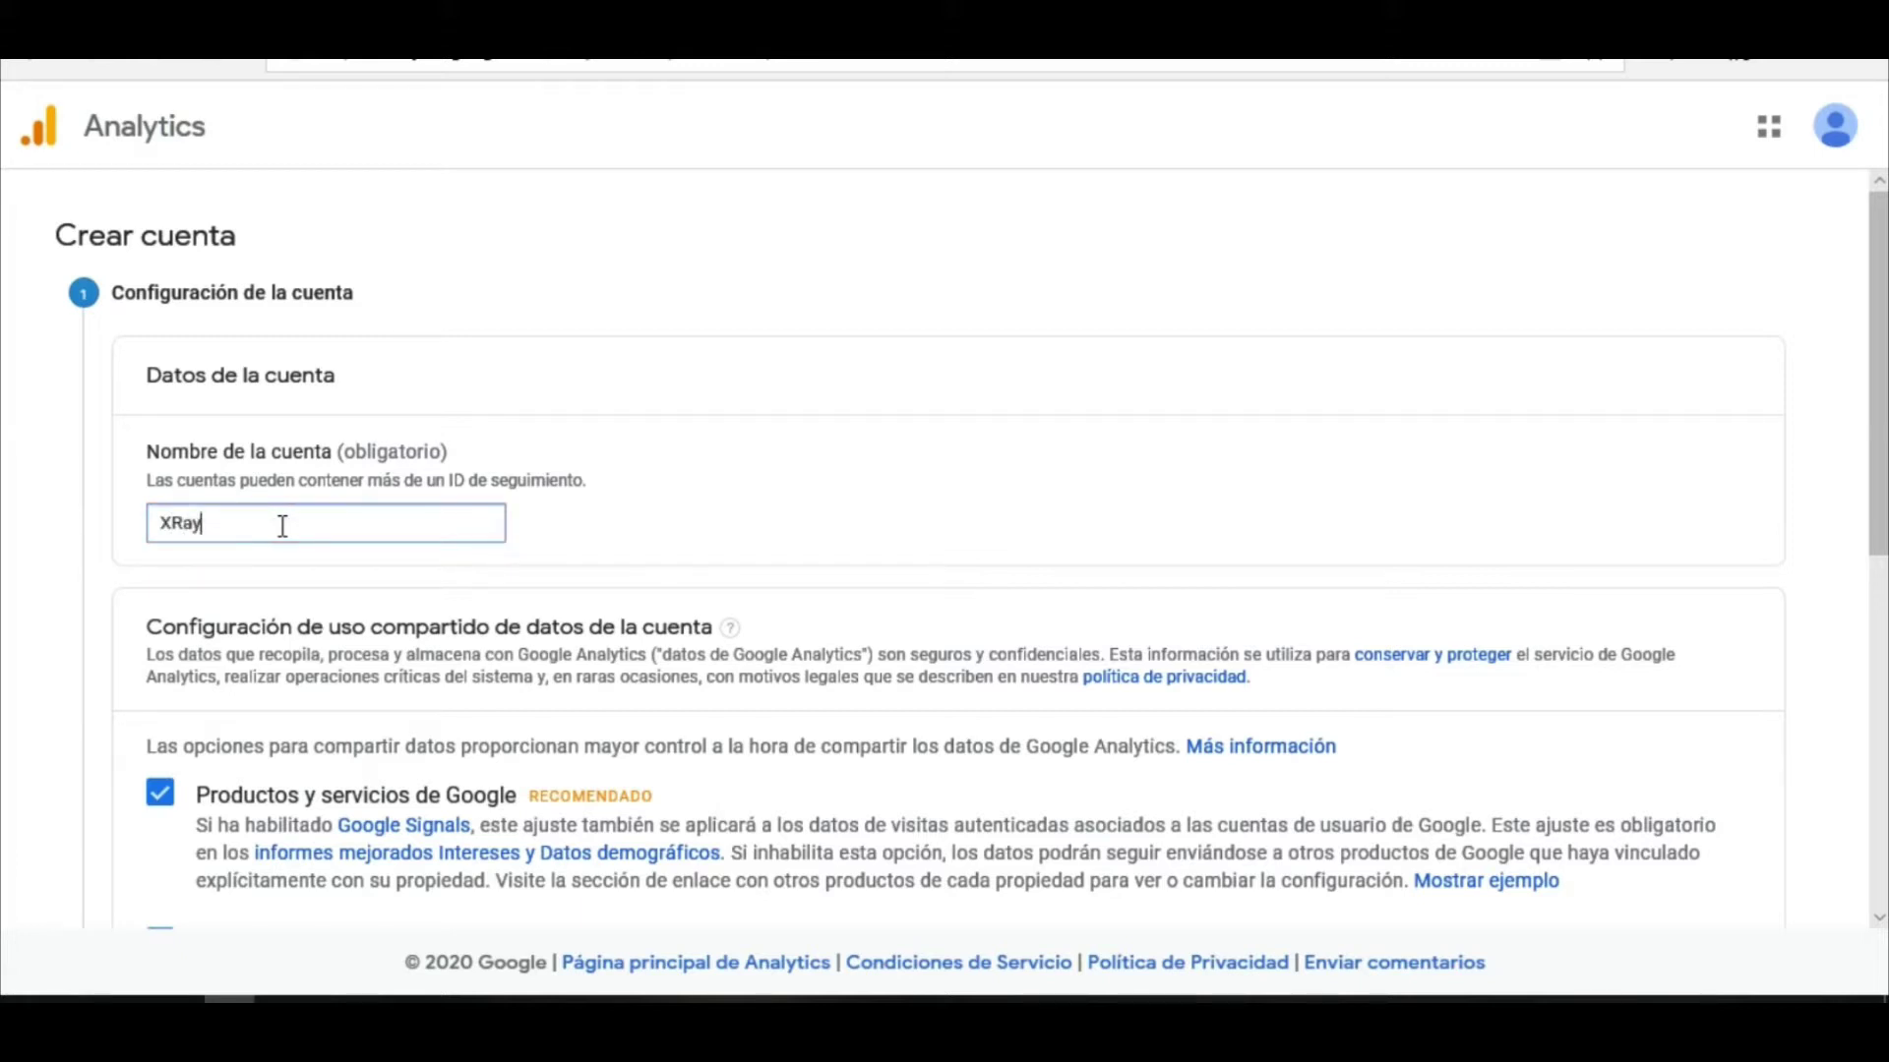
click(328, 570)
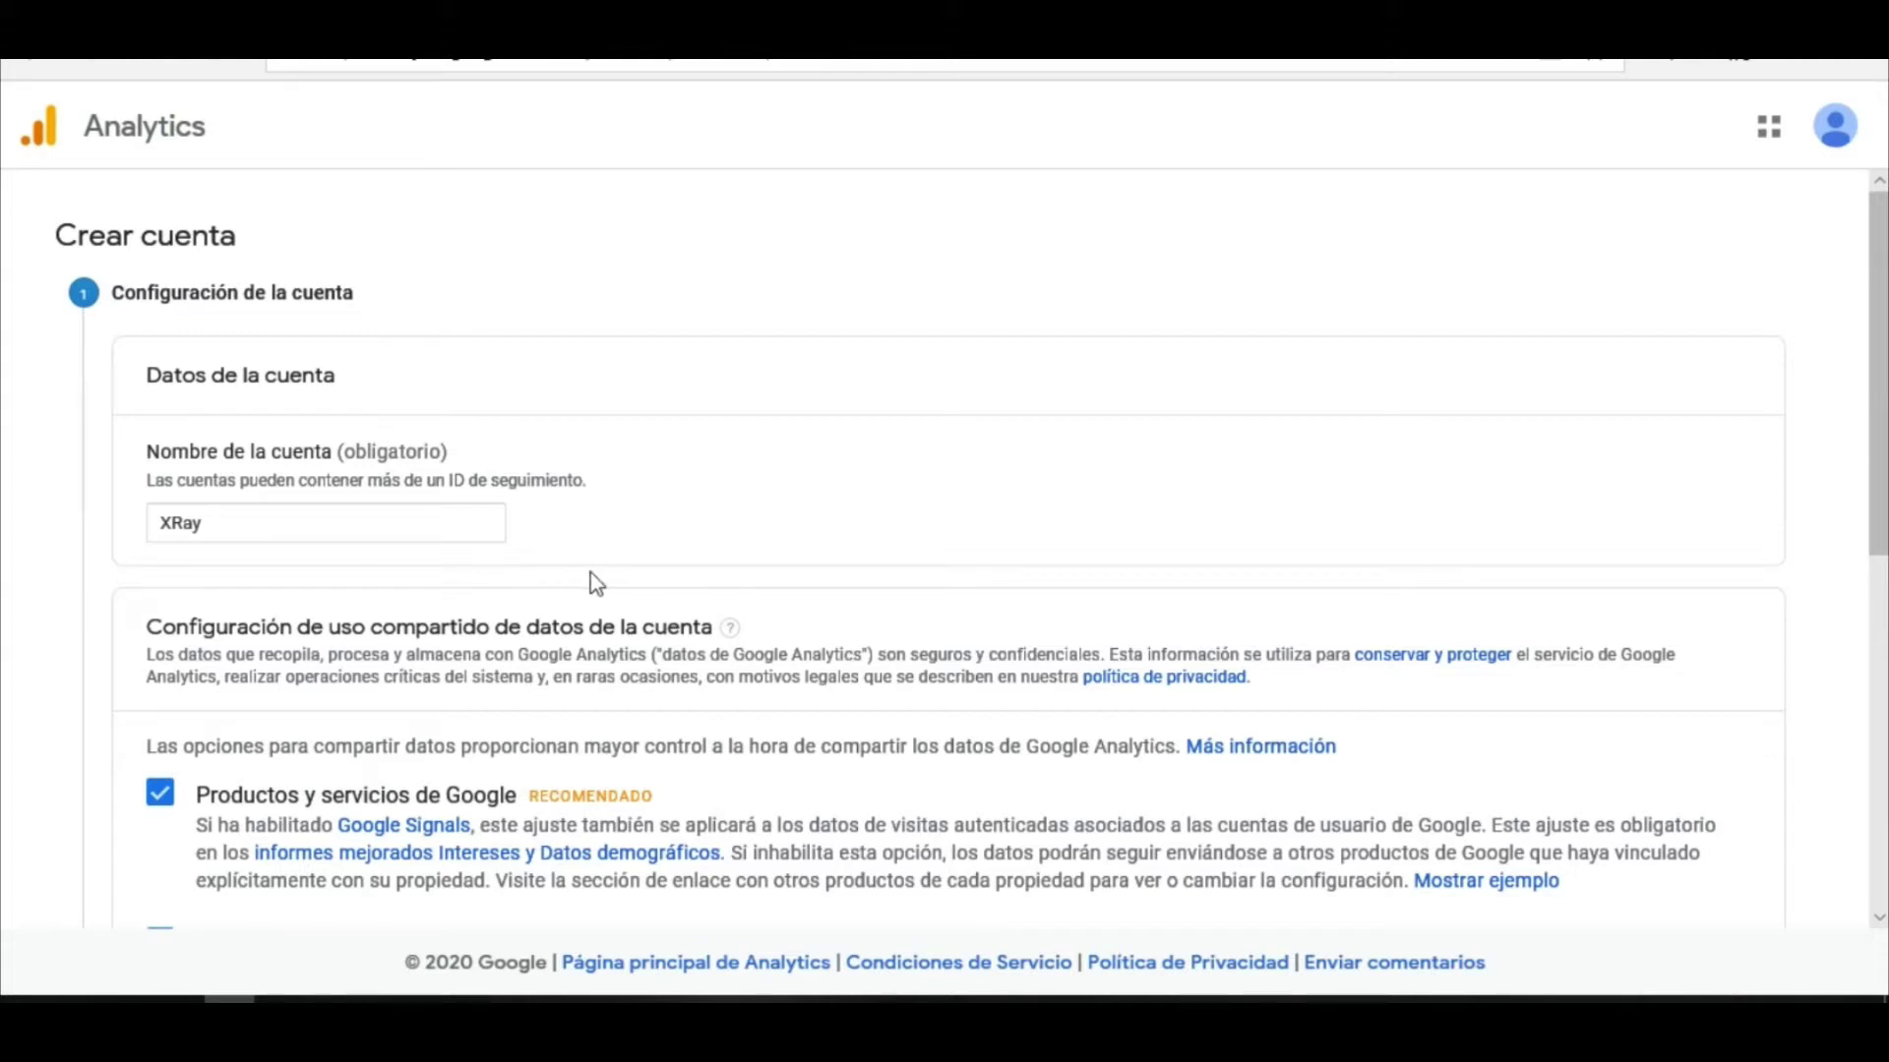
Step: Keep all four account data-sharing options enabled and continue to the choice of what to measure
scroll(506, 595, down, 5)
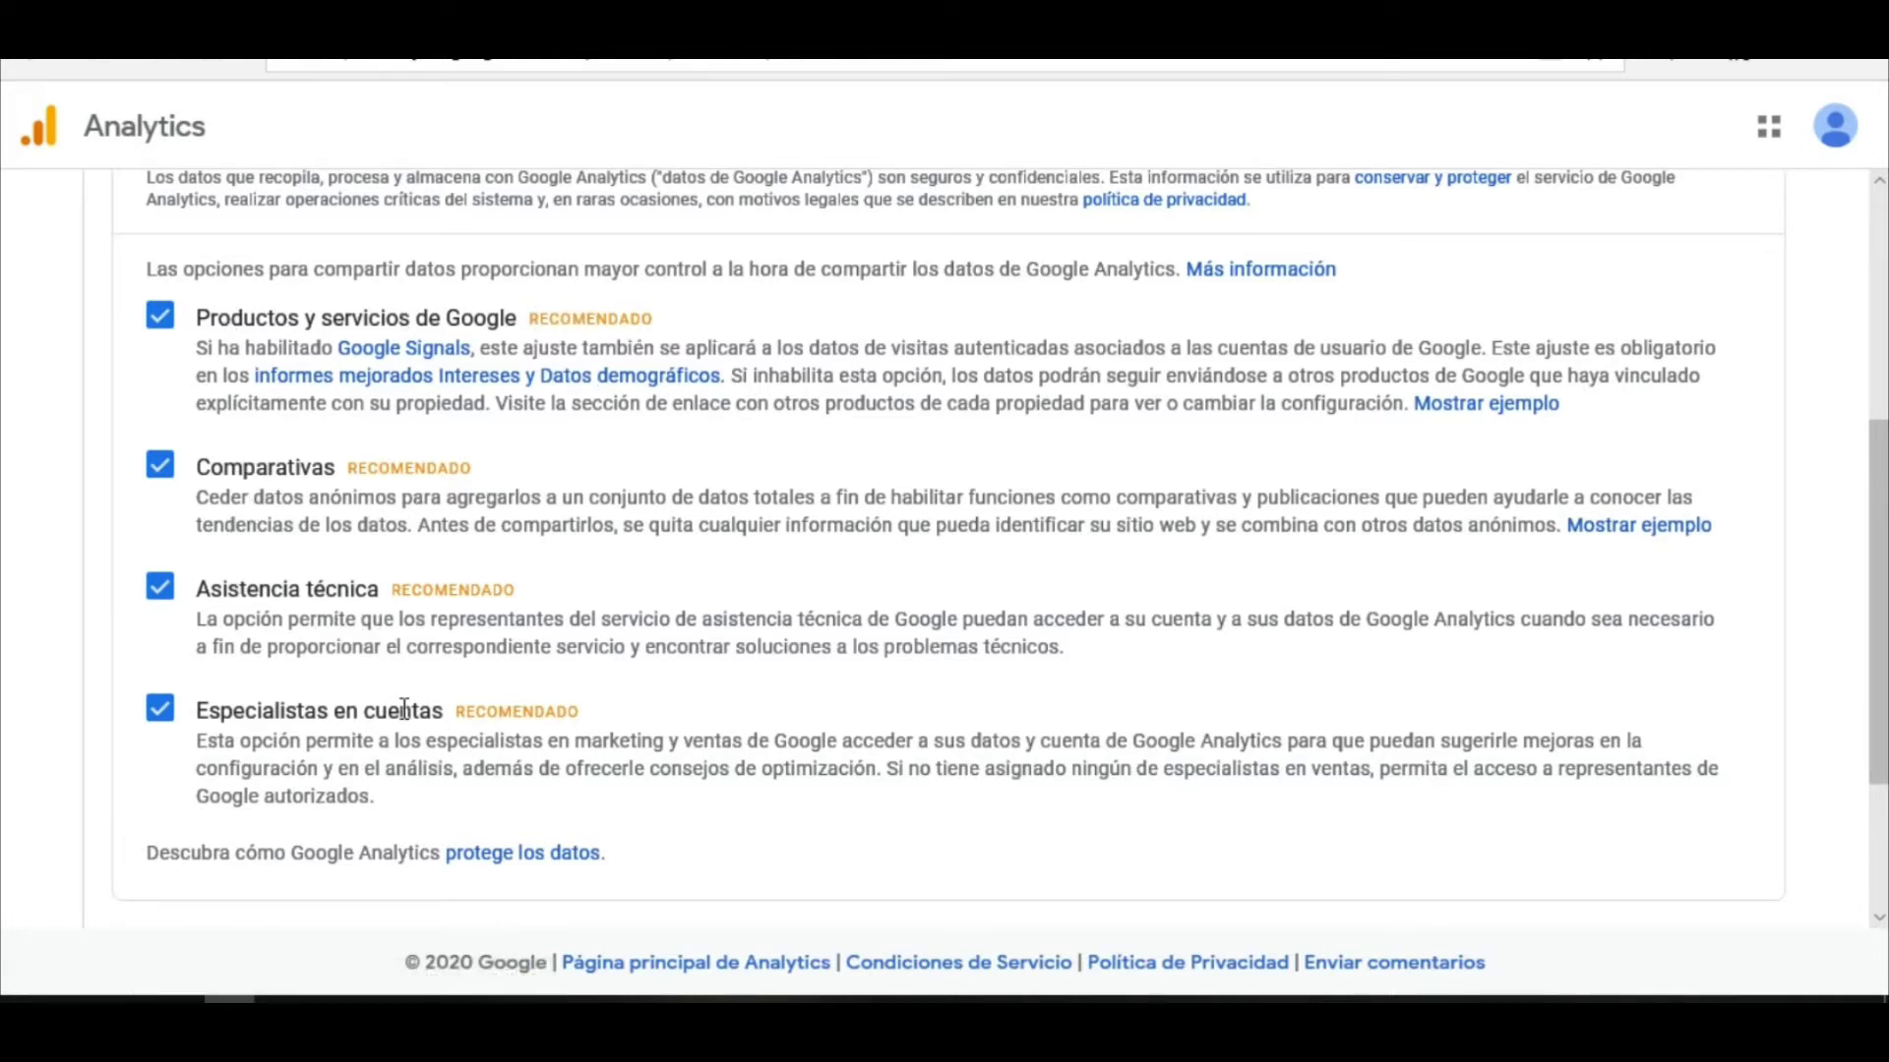
scroll(454, 797, down, 1)
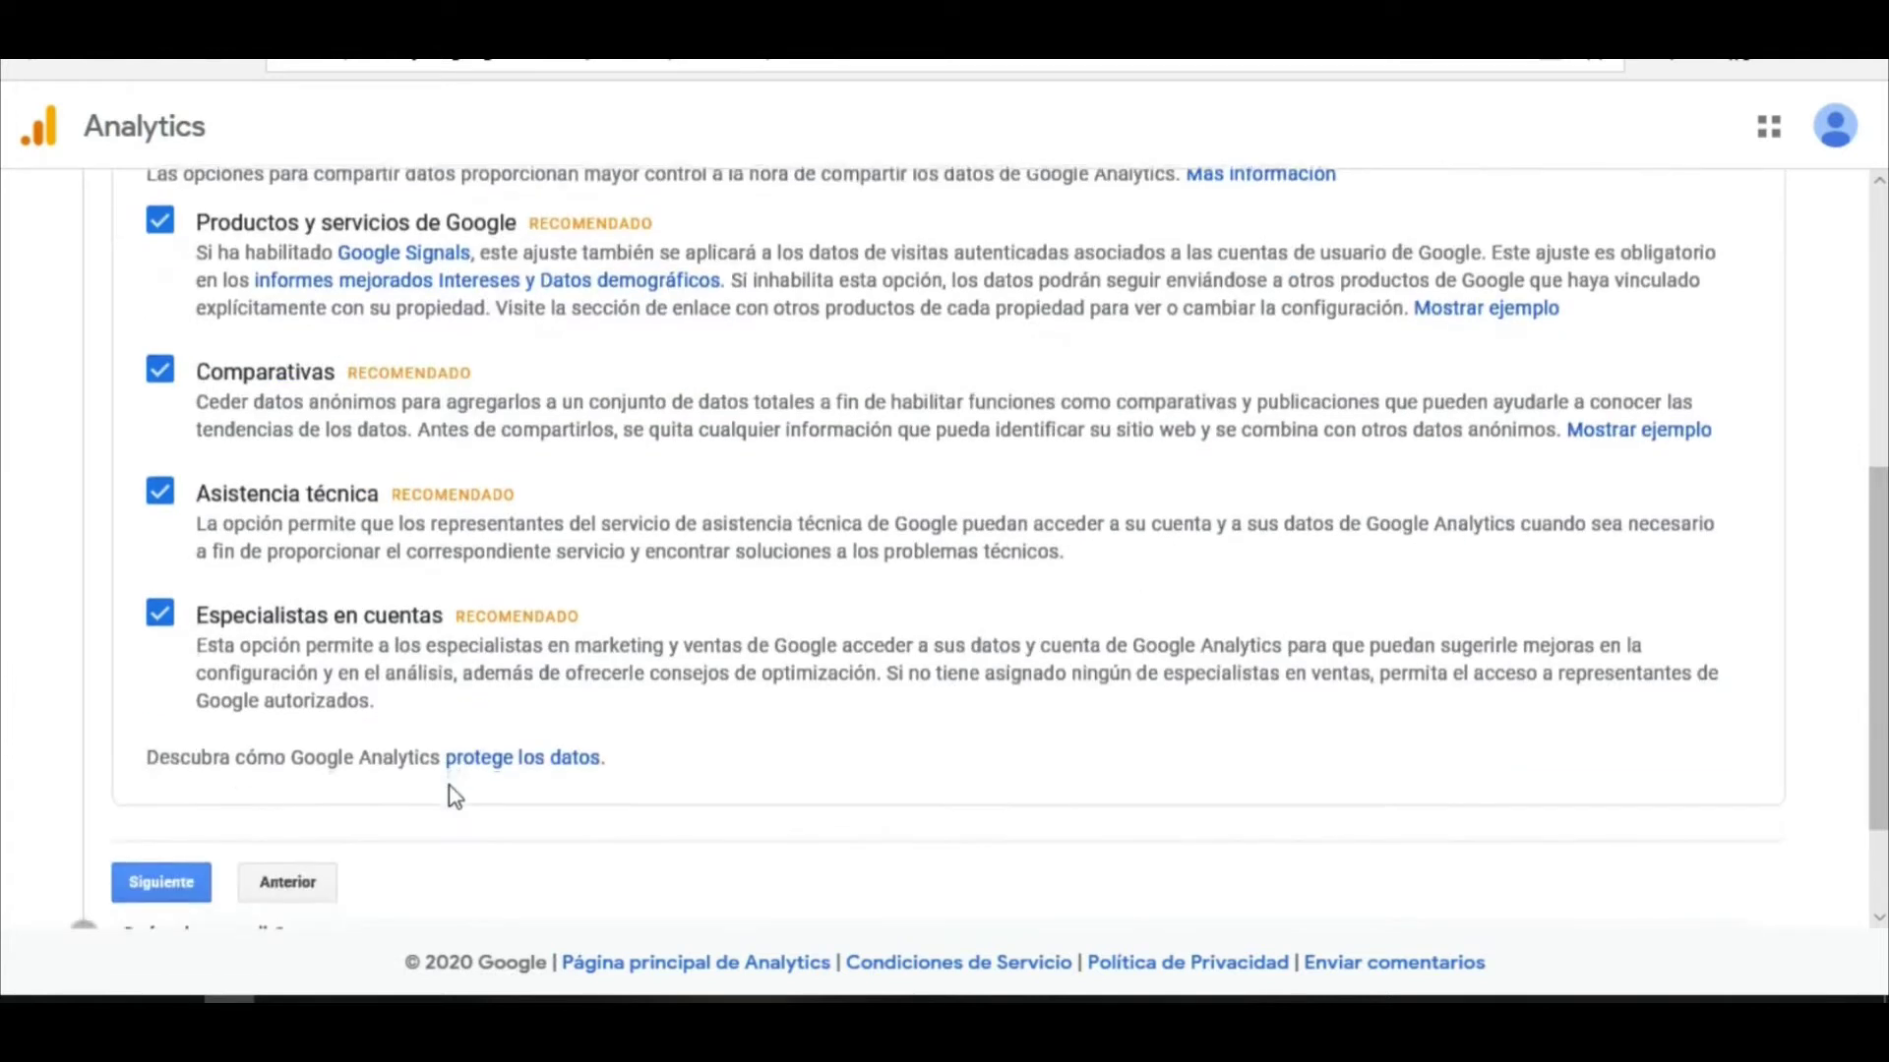
scroll(452, 795, down, 1)
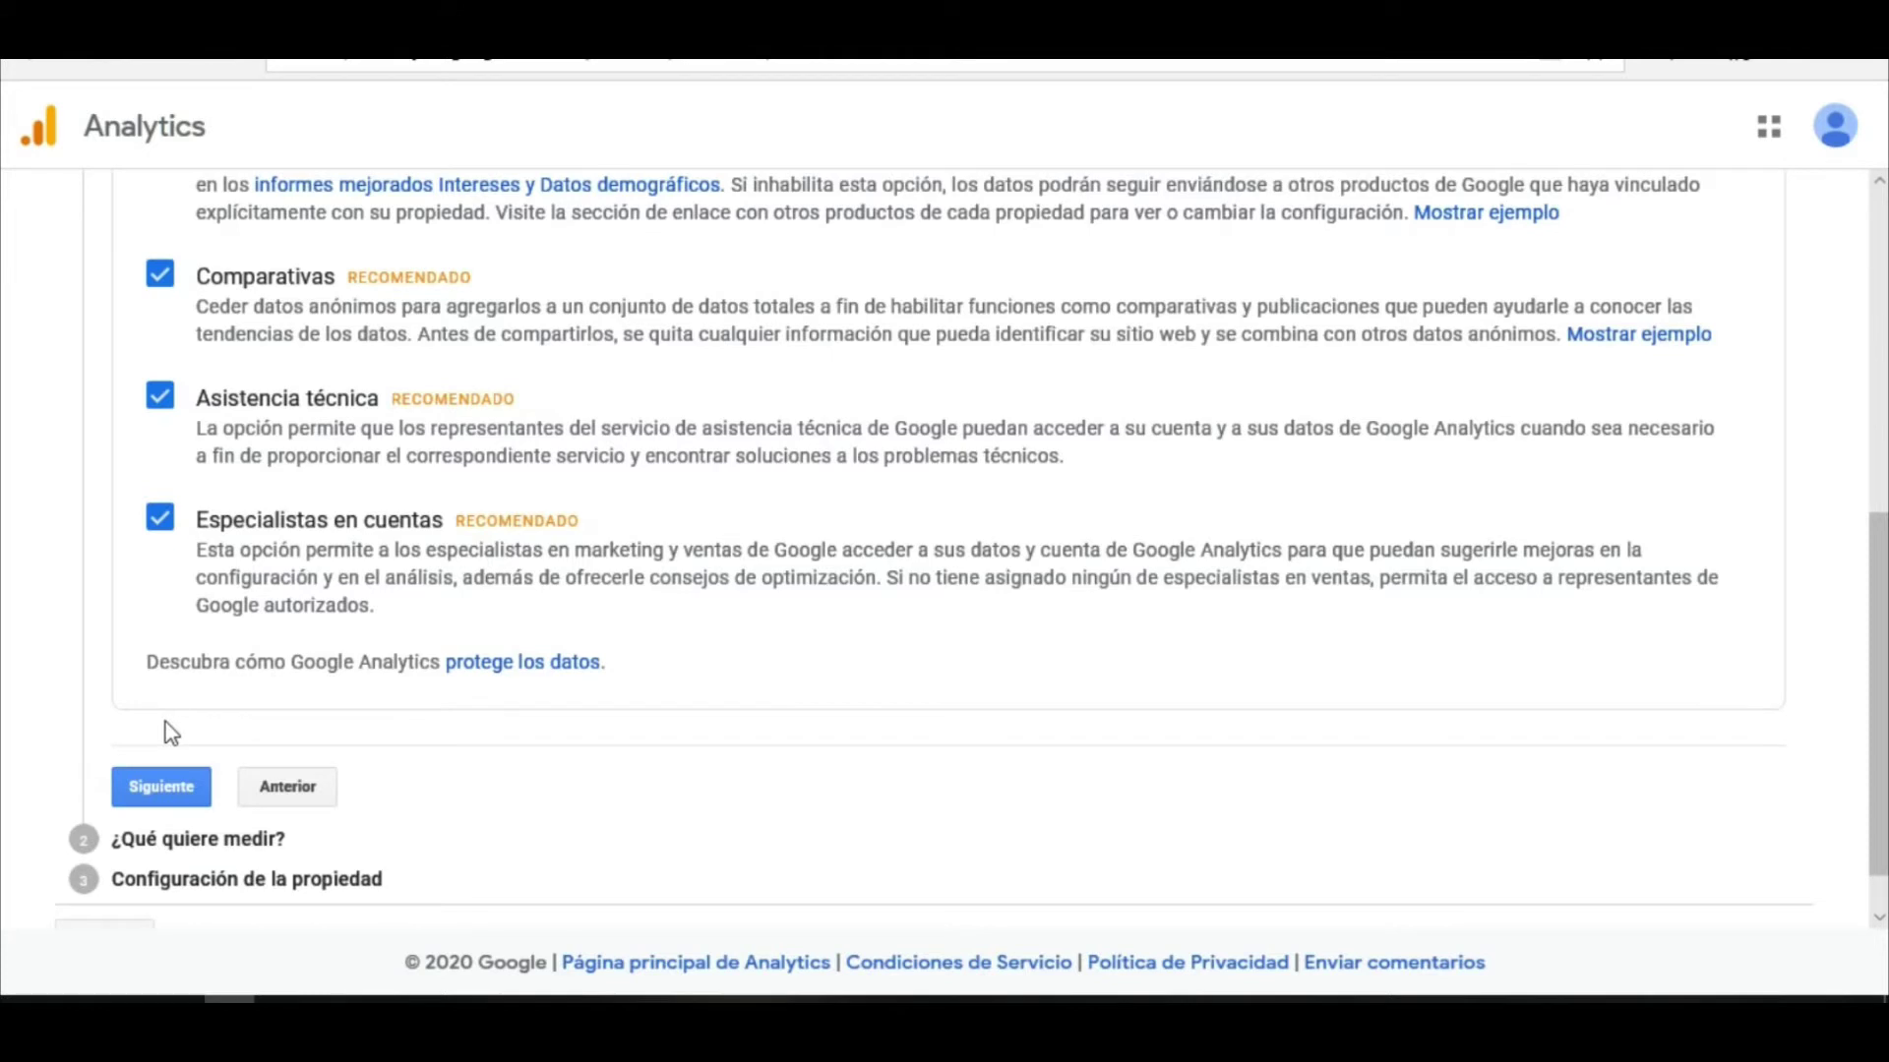
click(158, 788)
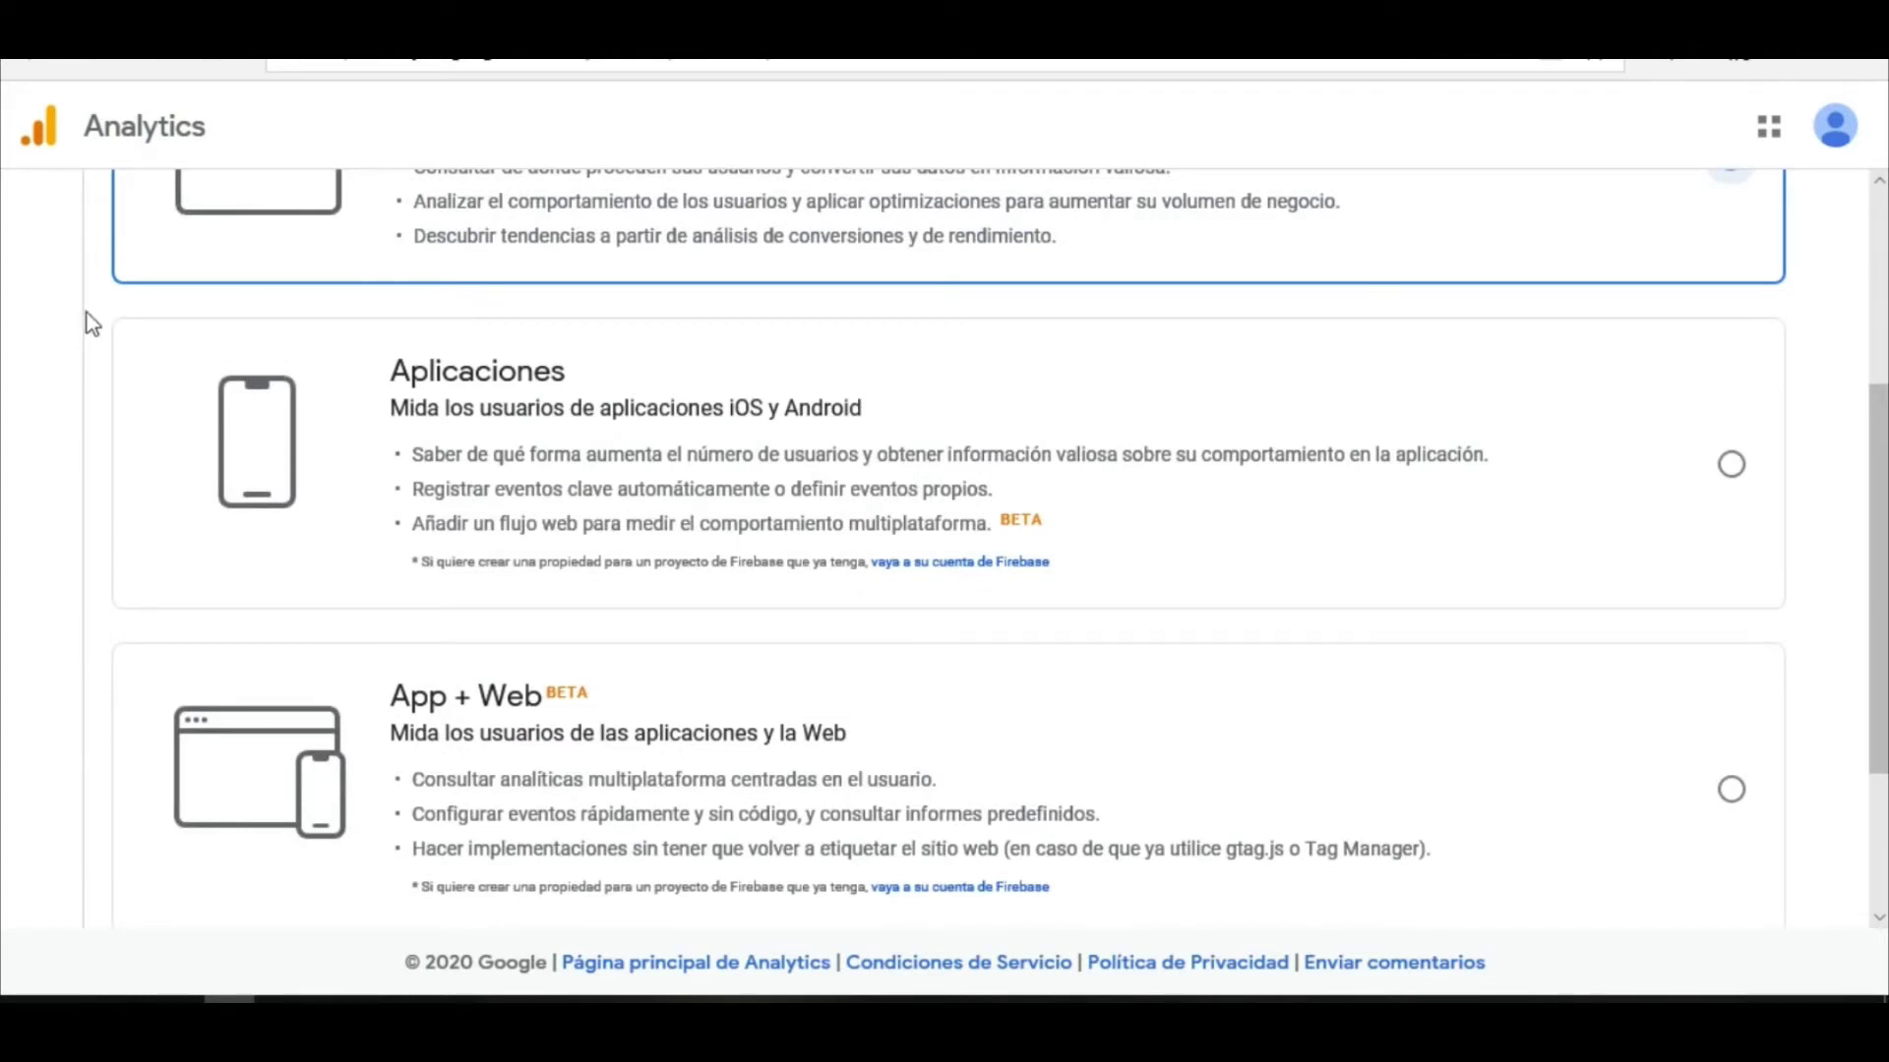
Step: Review the Web, Aplicaciones and App + Web options, keep Web selected and continue to the property configuration
click(1873, 506)
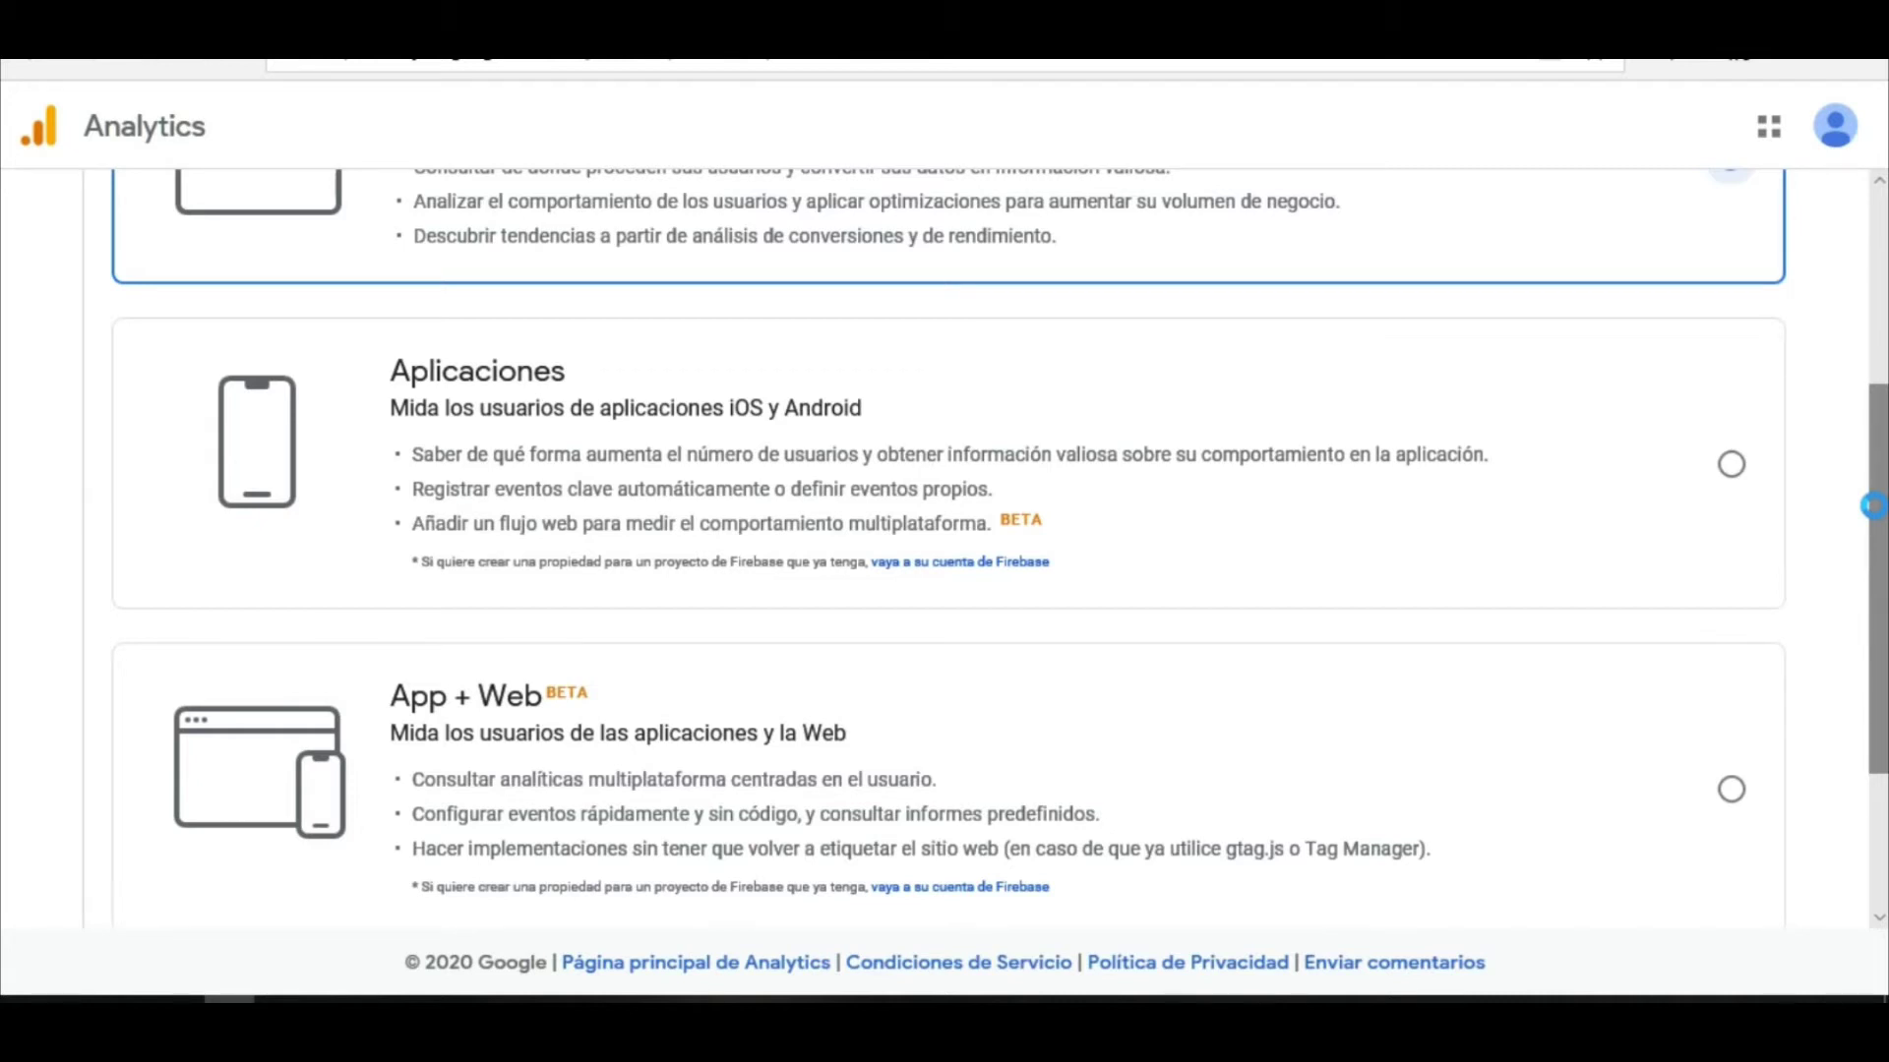
scroll(1874, 506, up, 3)
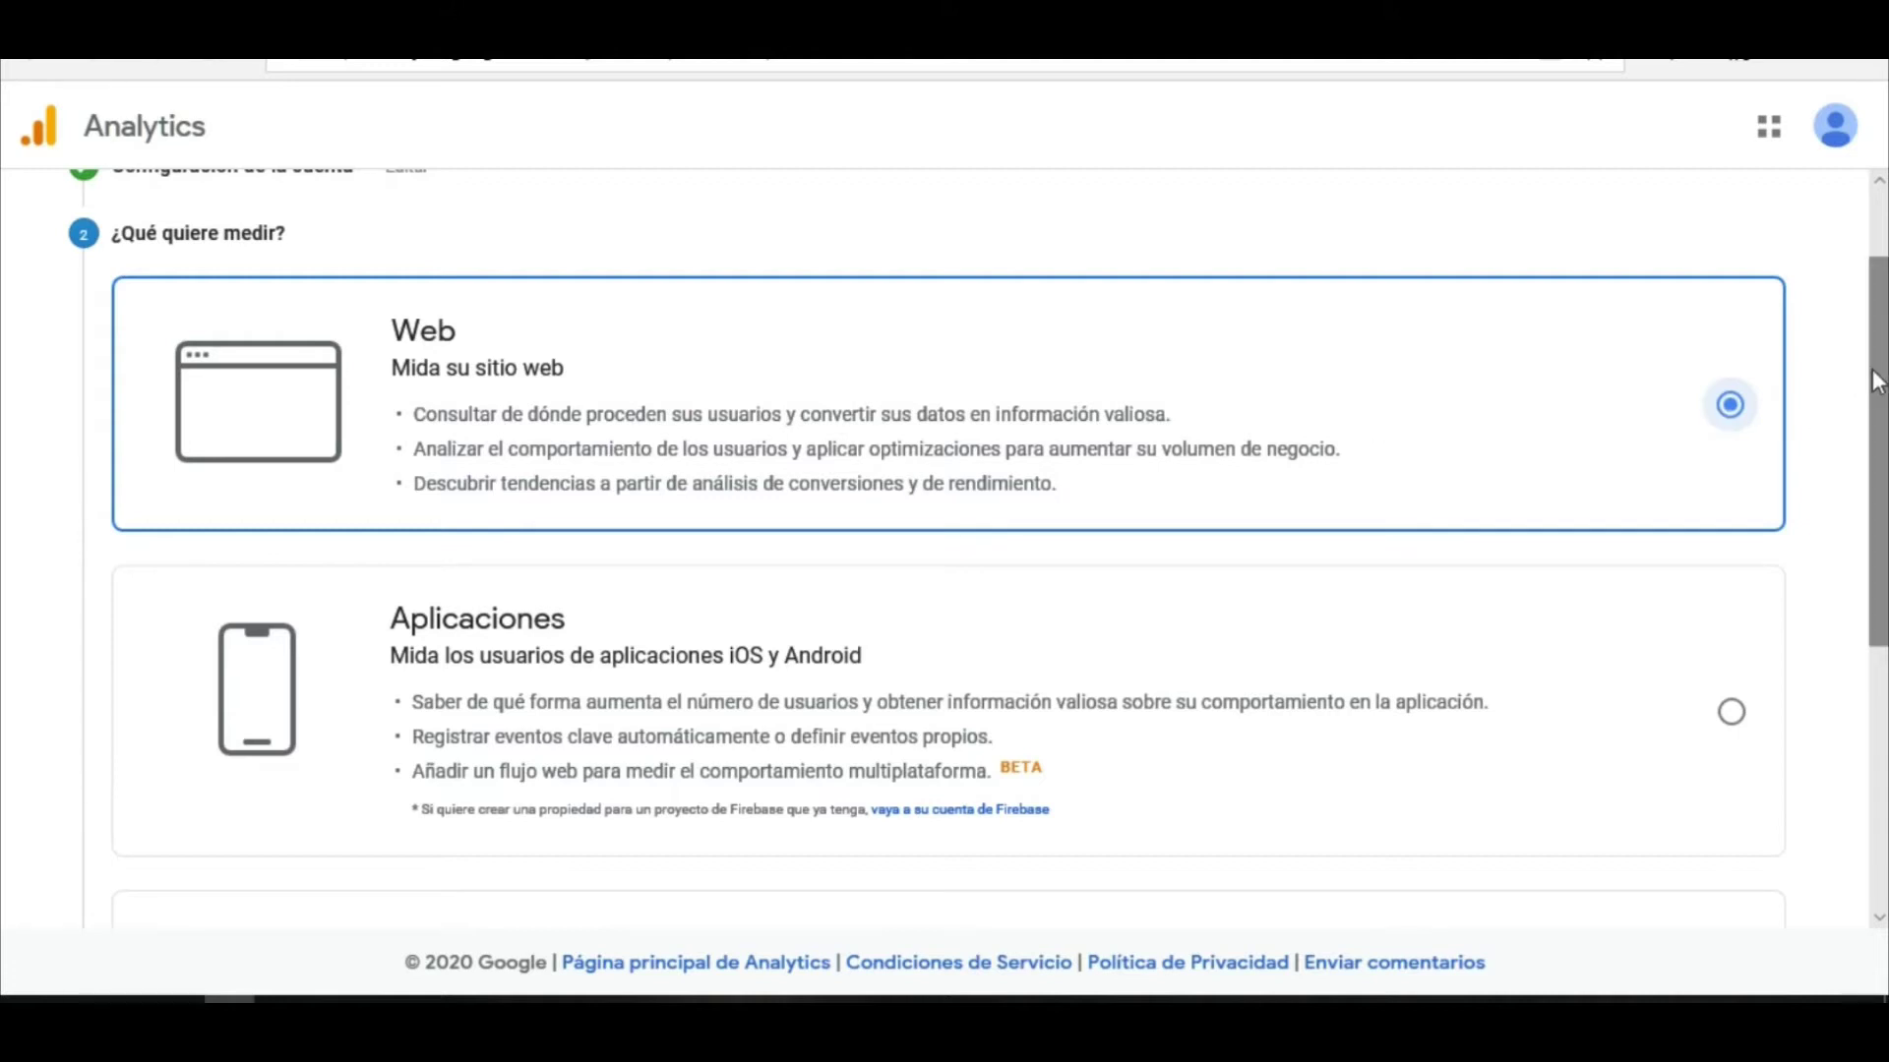
drag(1879, 377, 1878, 440)
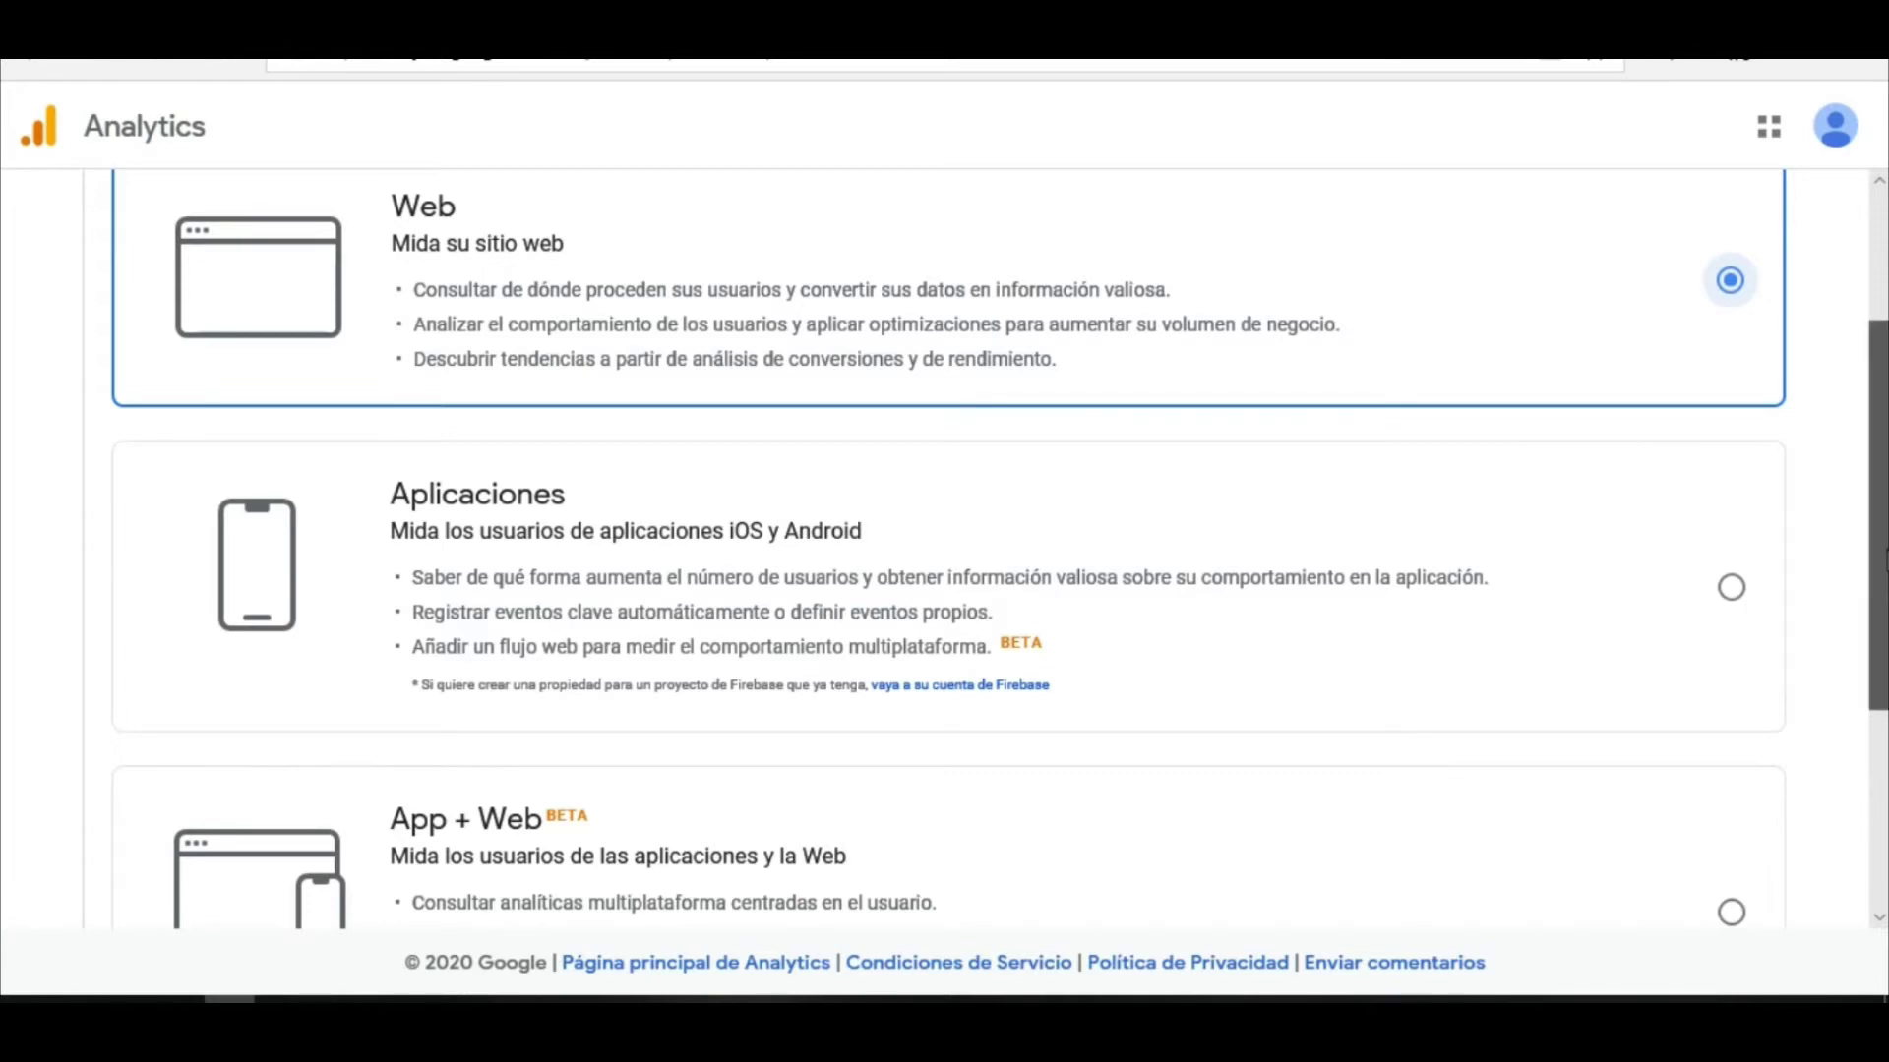
scroll(1878, 512, down, 2)
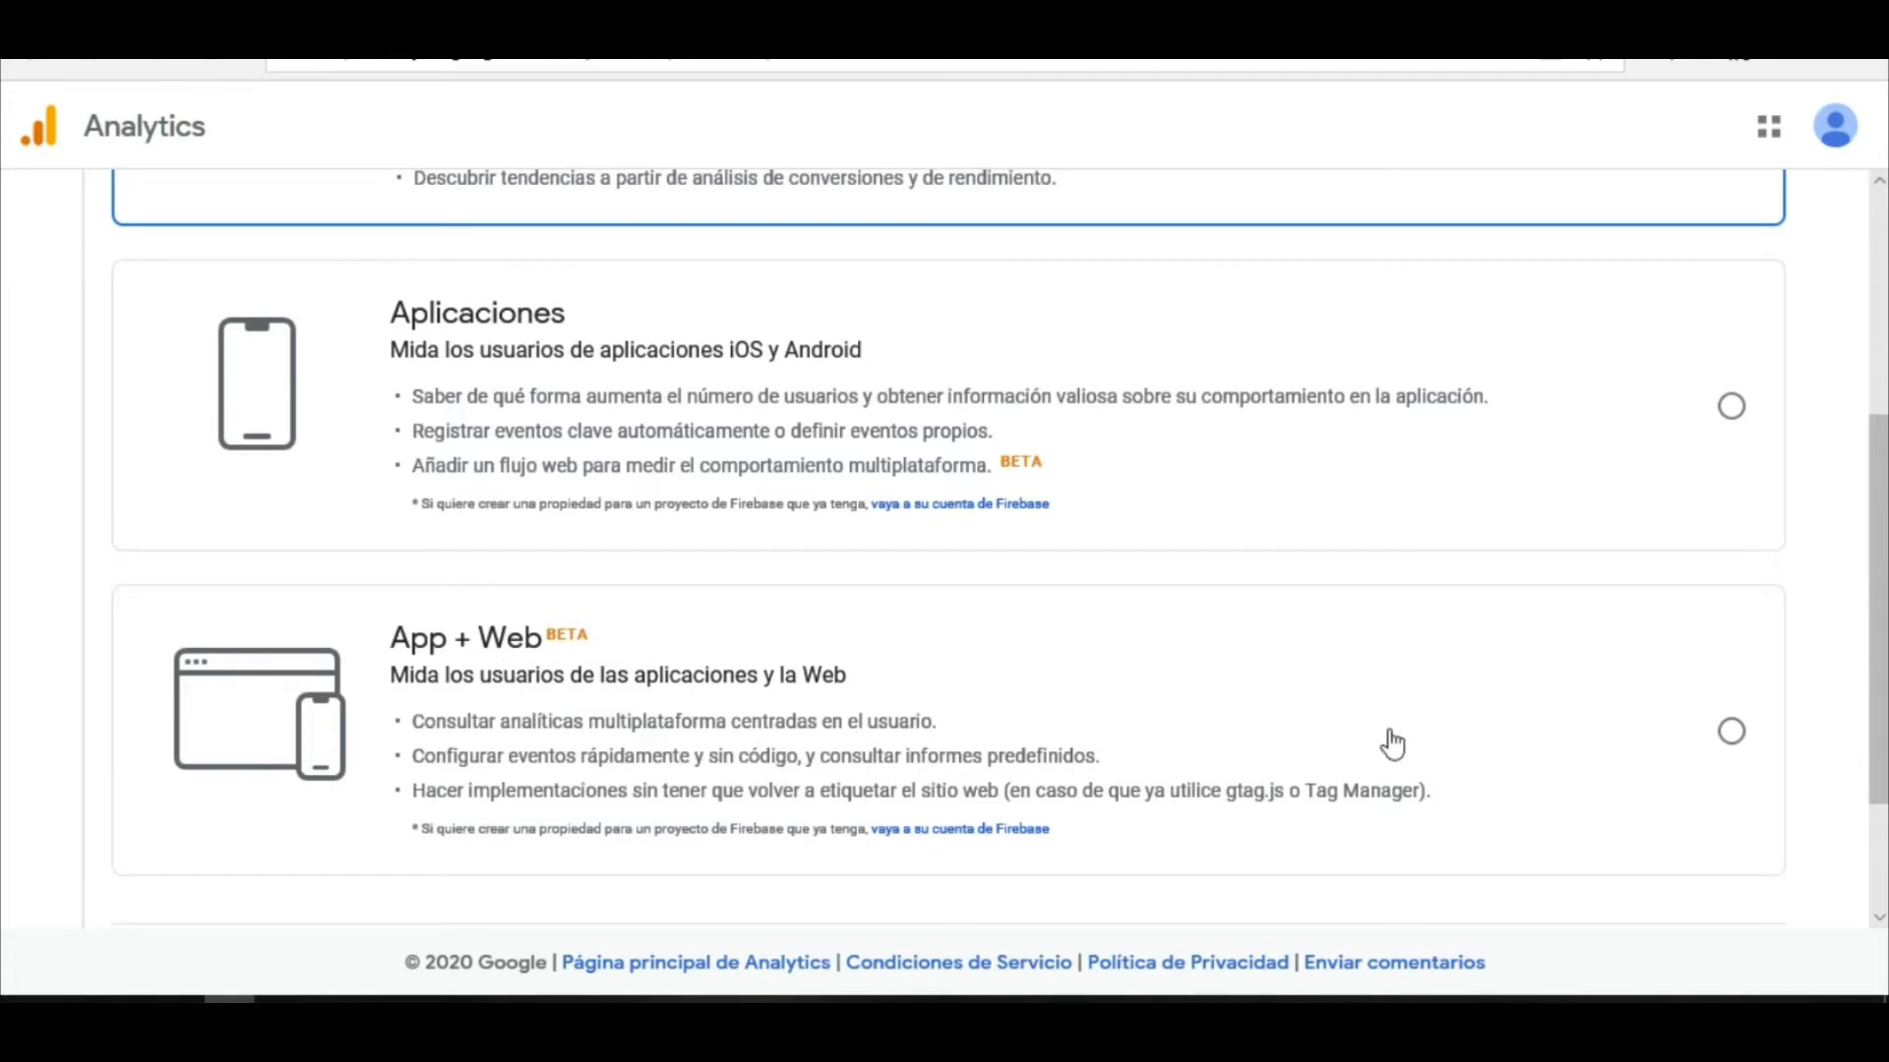
scroll(1881, 684, up, 3)
scroll(944, 550, up, 1)
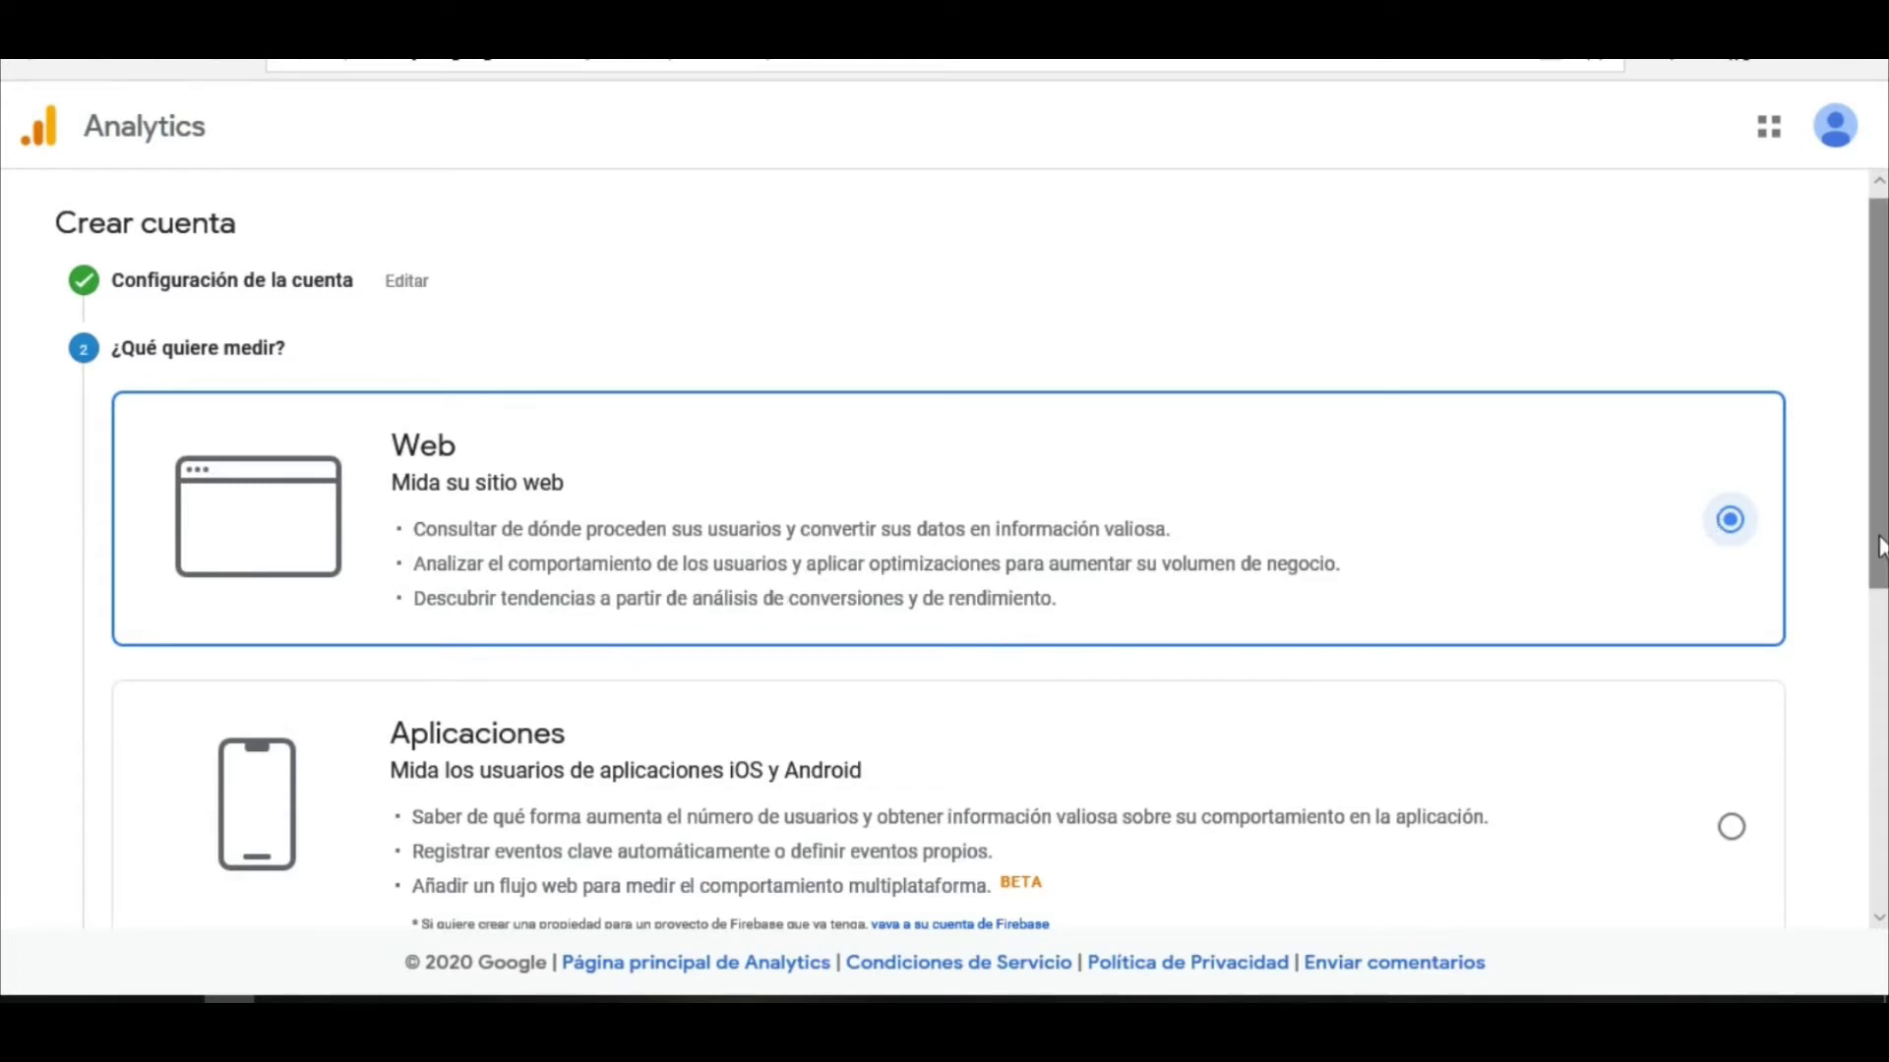
drag(1881, 507, 1881, 846)
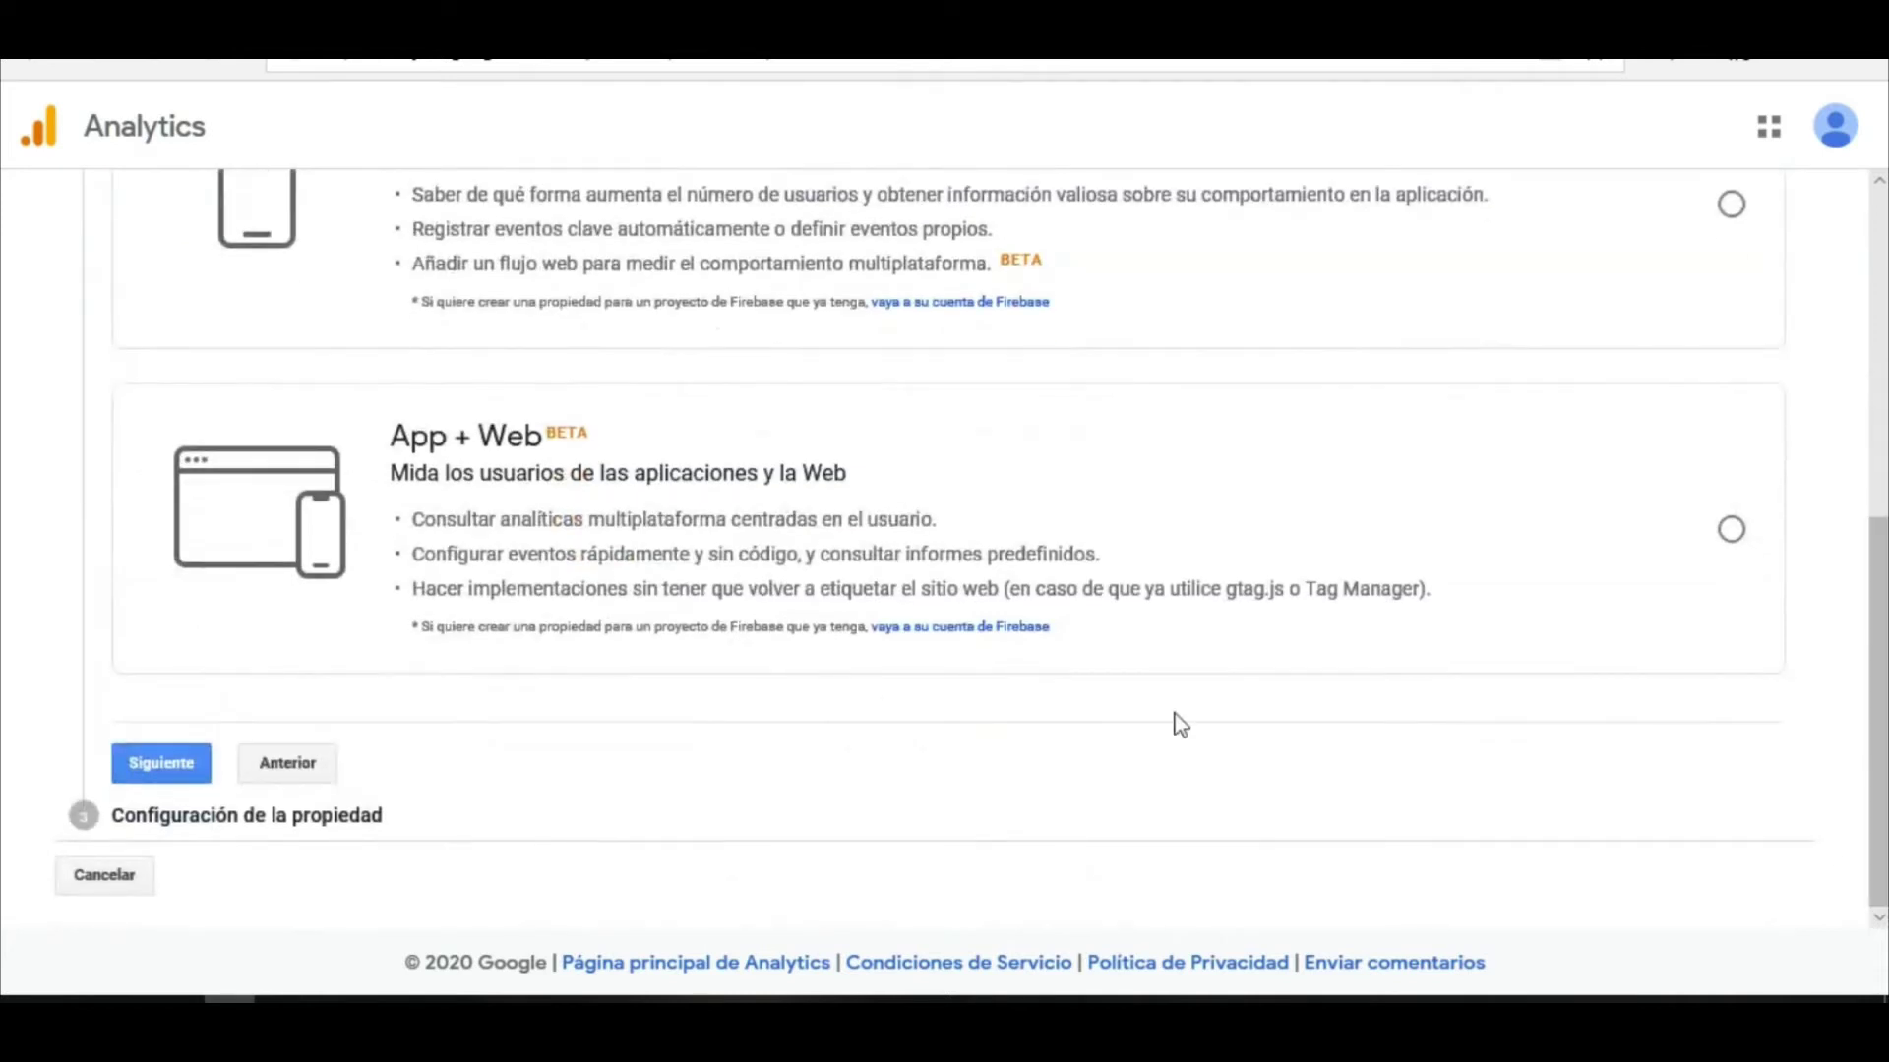
click(169, 764)
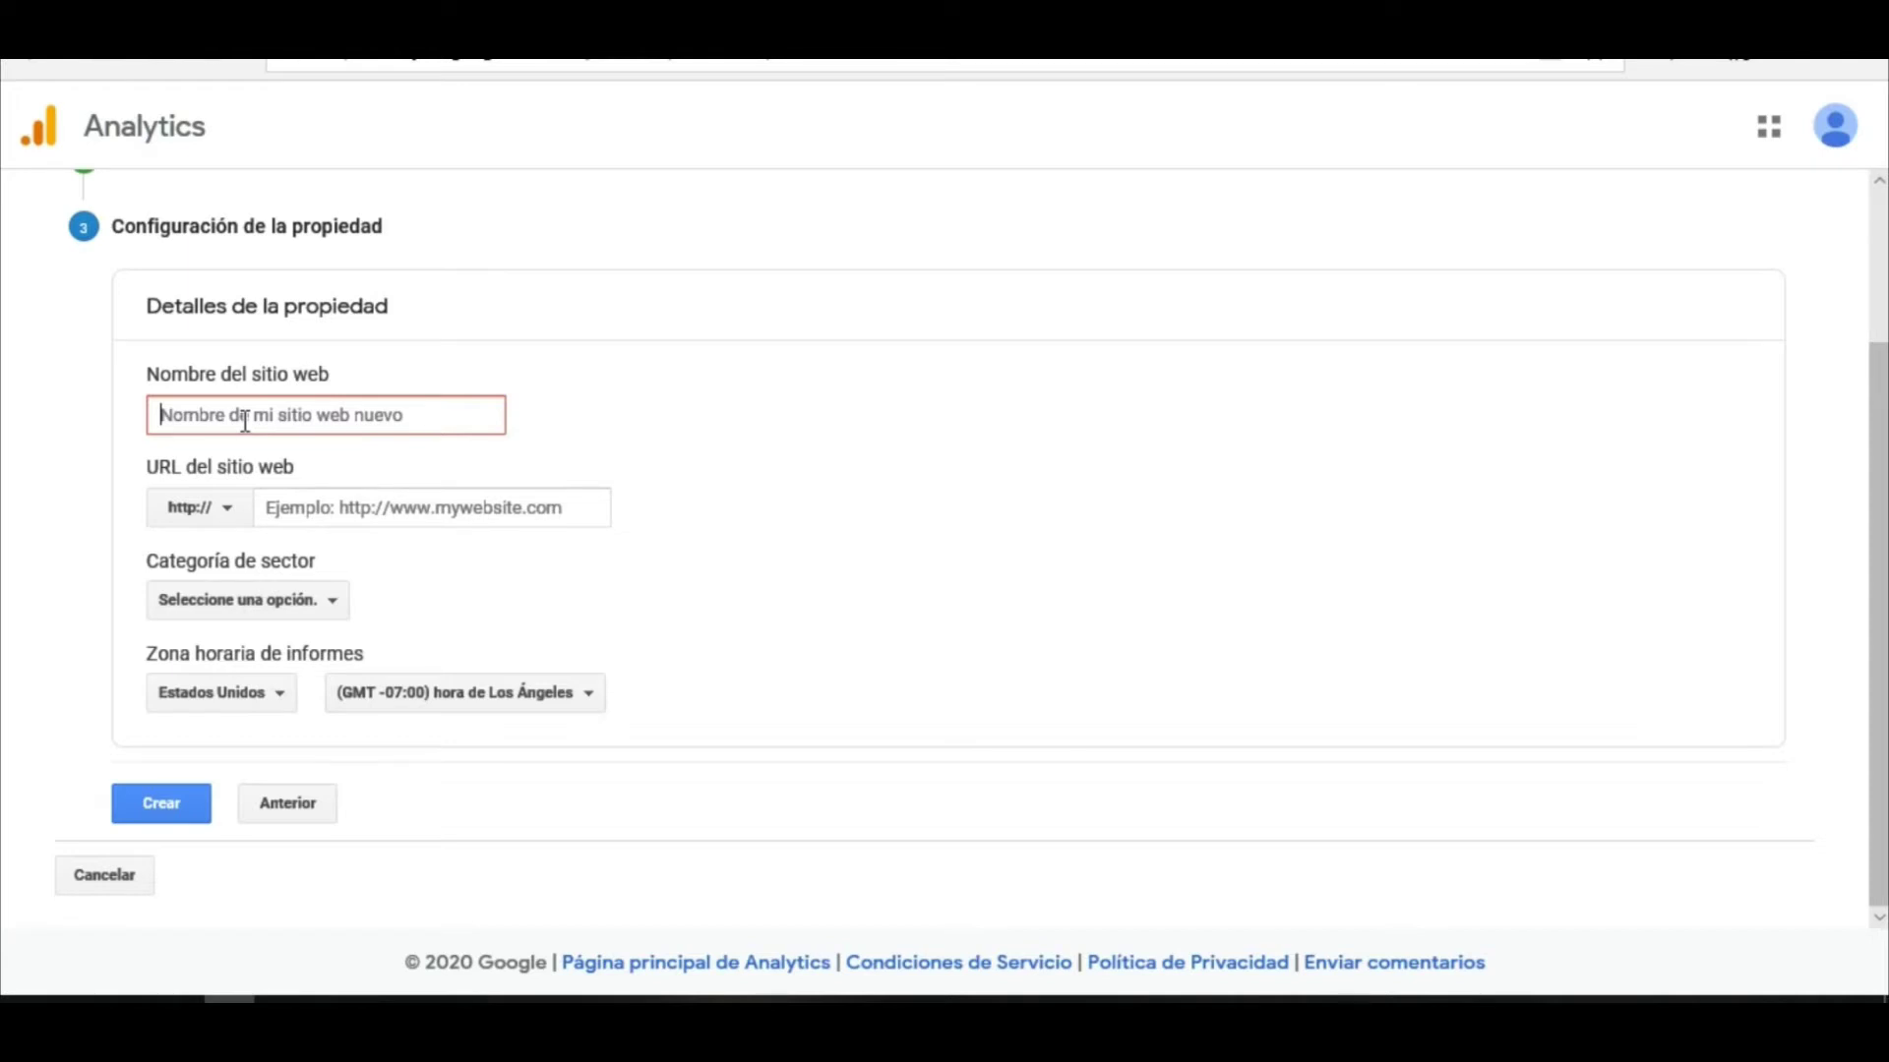
Step: Enter "XRay Official Website" as the website name in the property details
text(Officla)
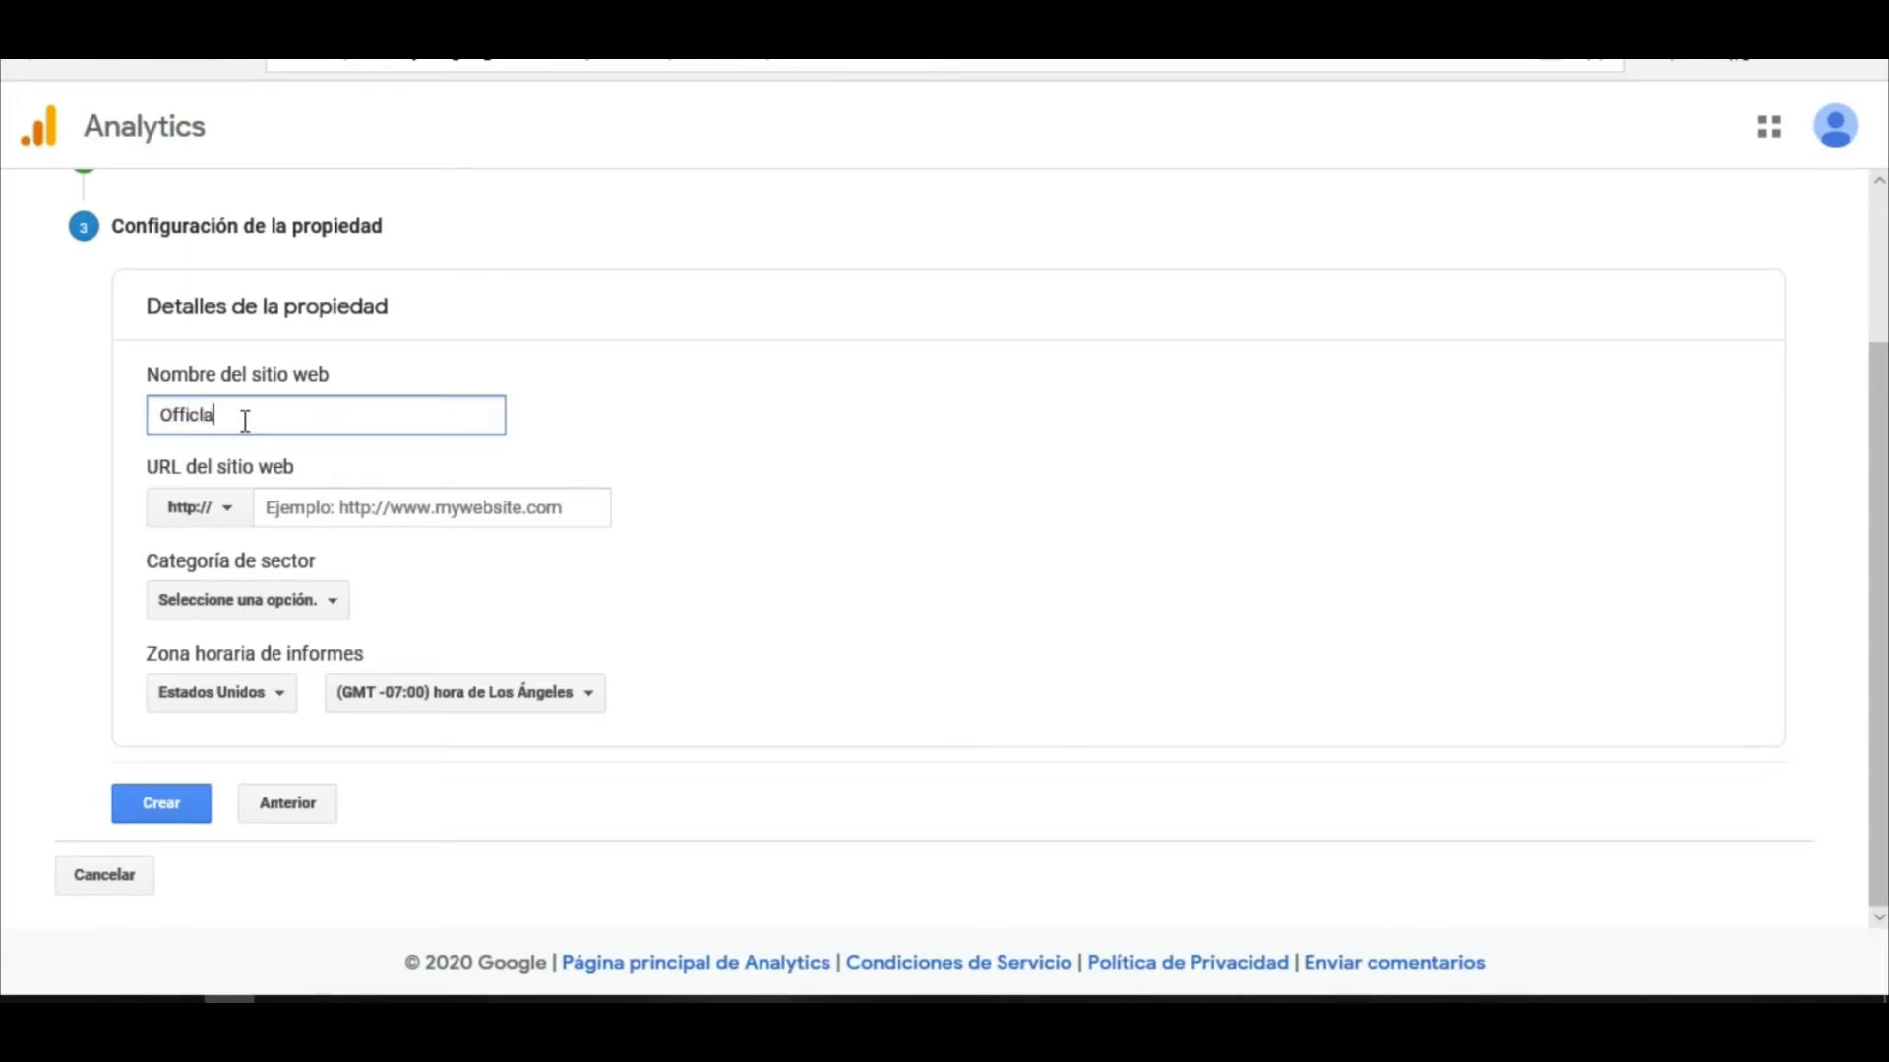
key(BackSpace)
key(BackSpace)
key(BackSpace)
key(BackSpace)
key(BackSpace)
key(BackSpace)
key(BackSpace)
text(XRay Official Website)
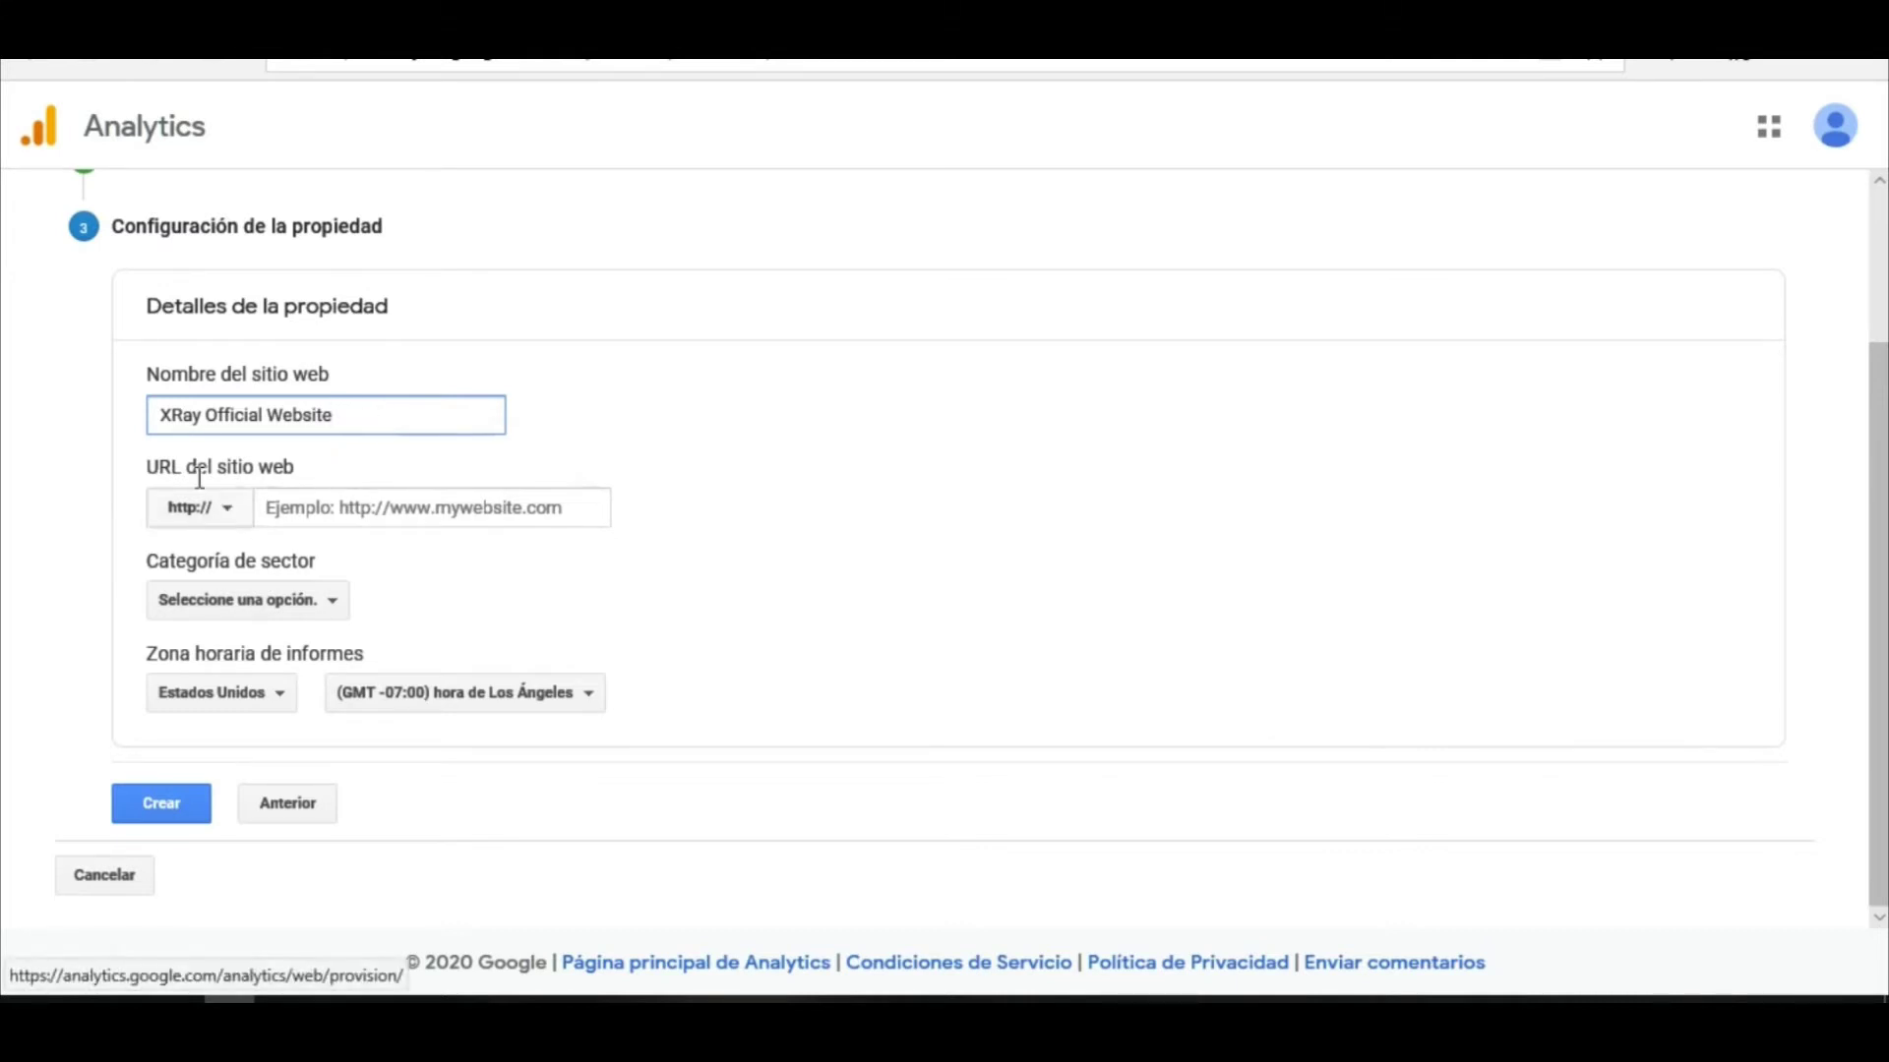
click(236, 521)
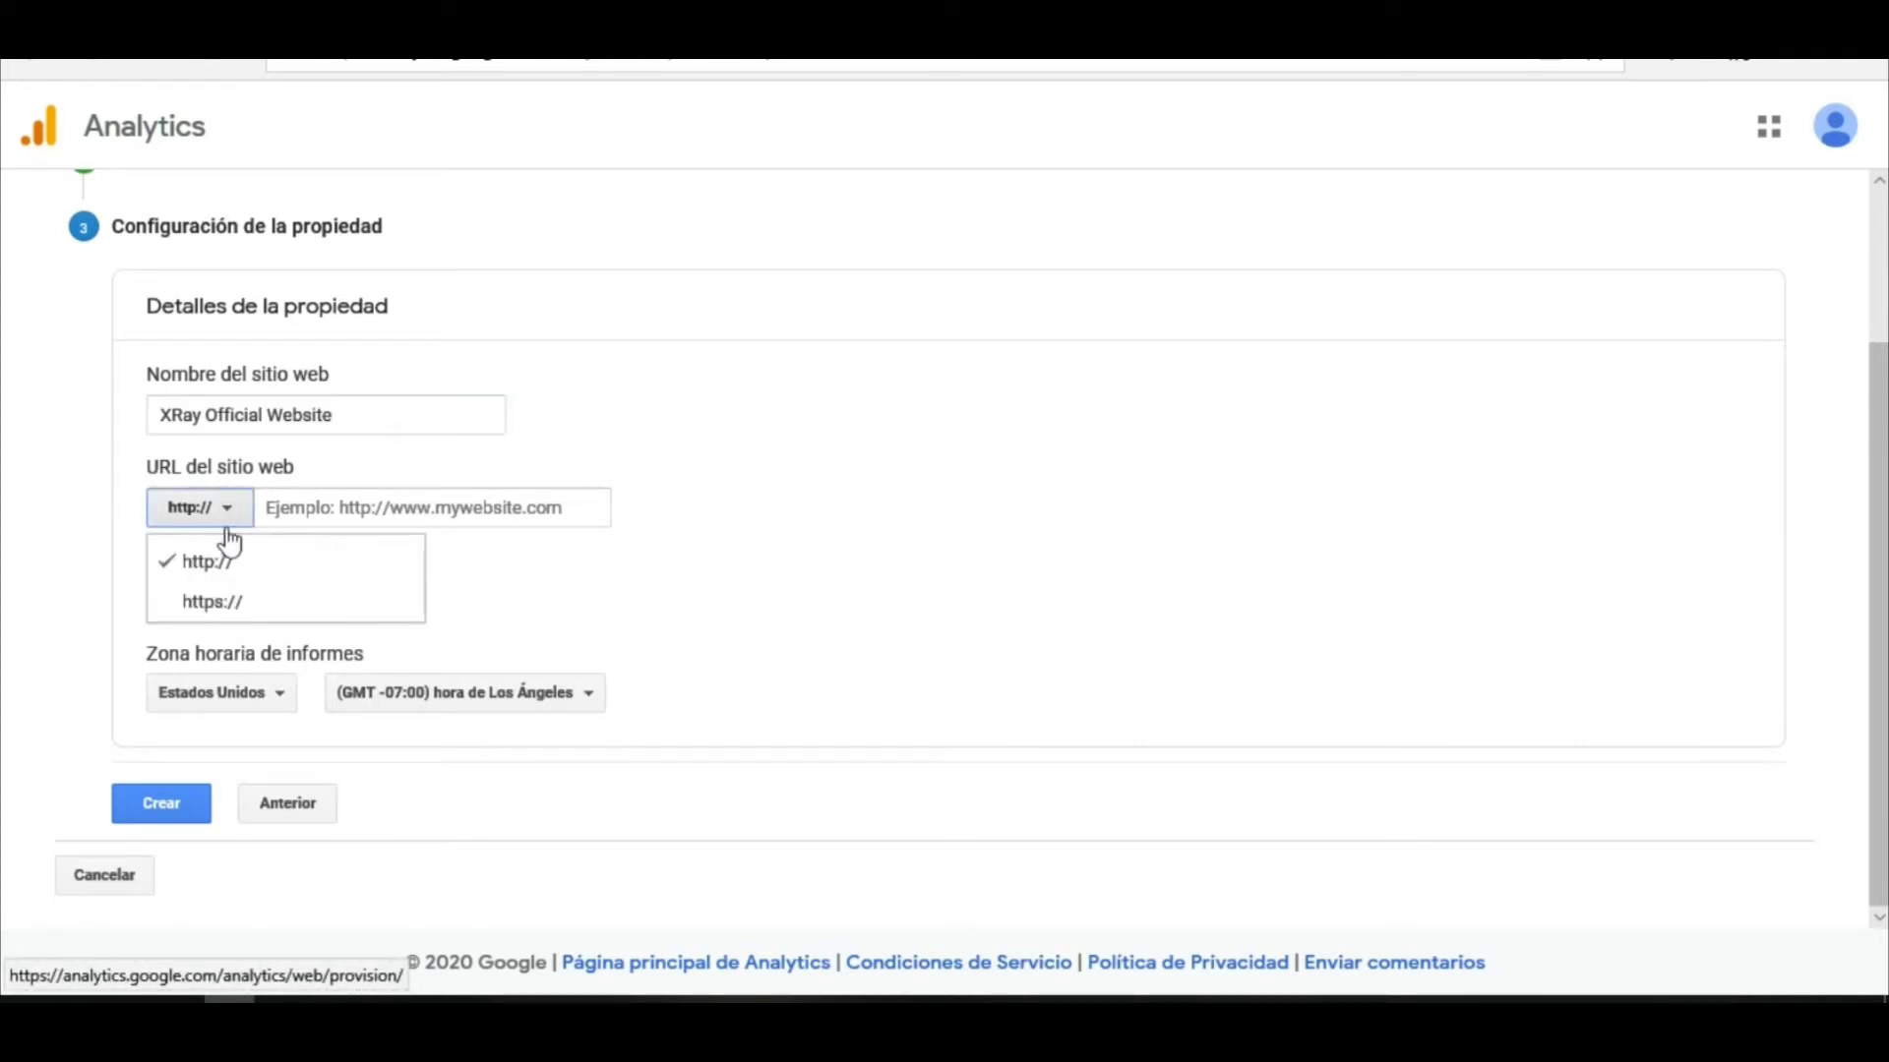
click(220, 612)
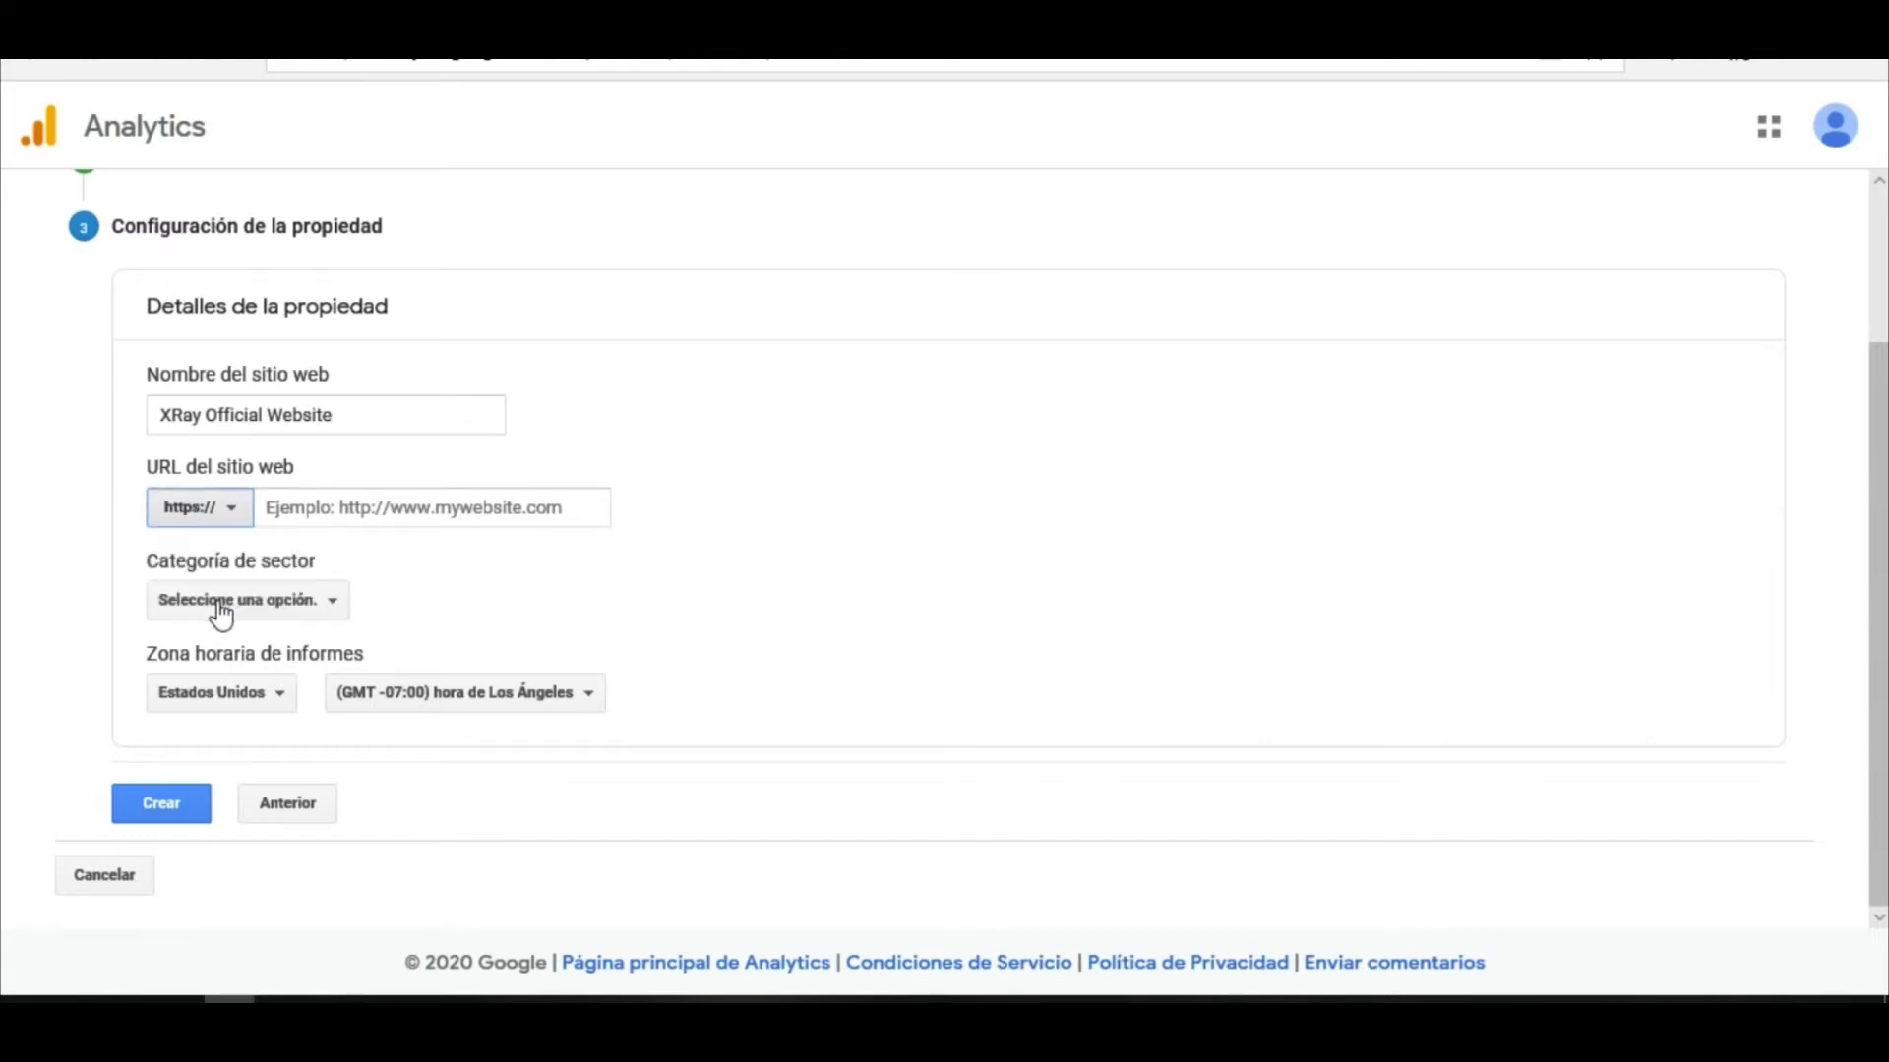
click(315, 519)
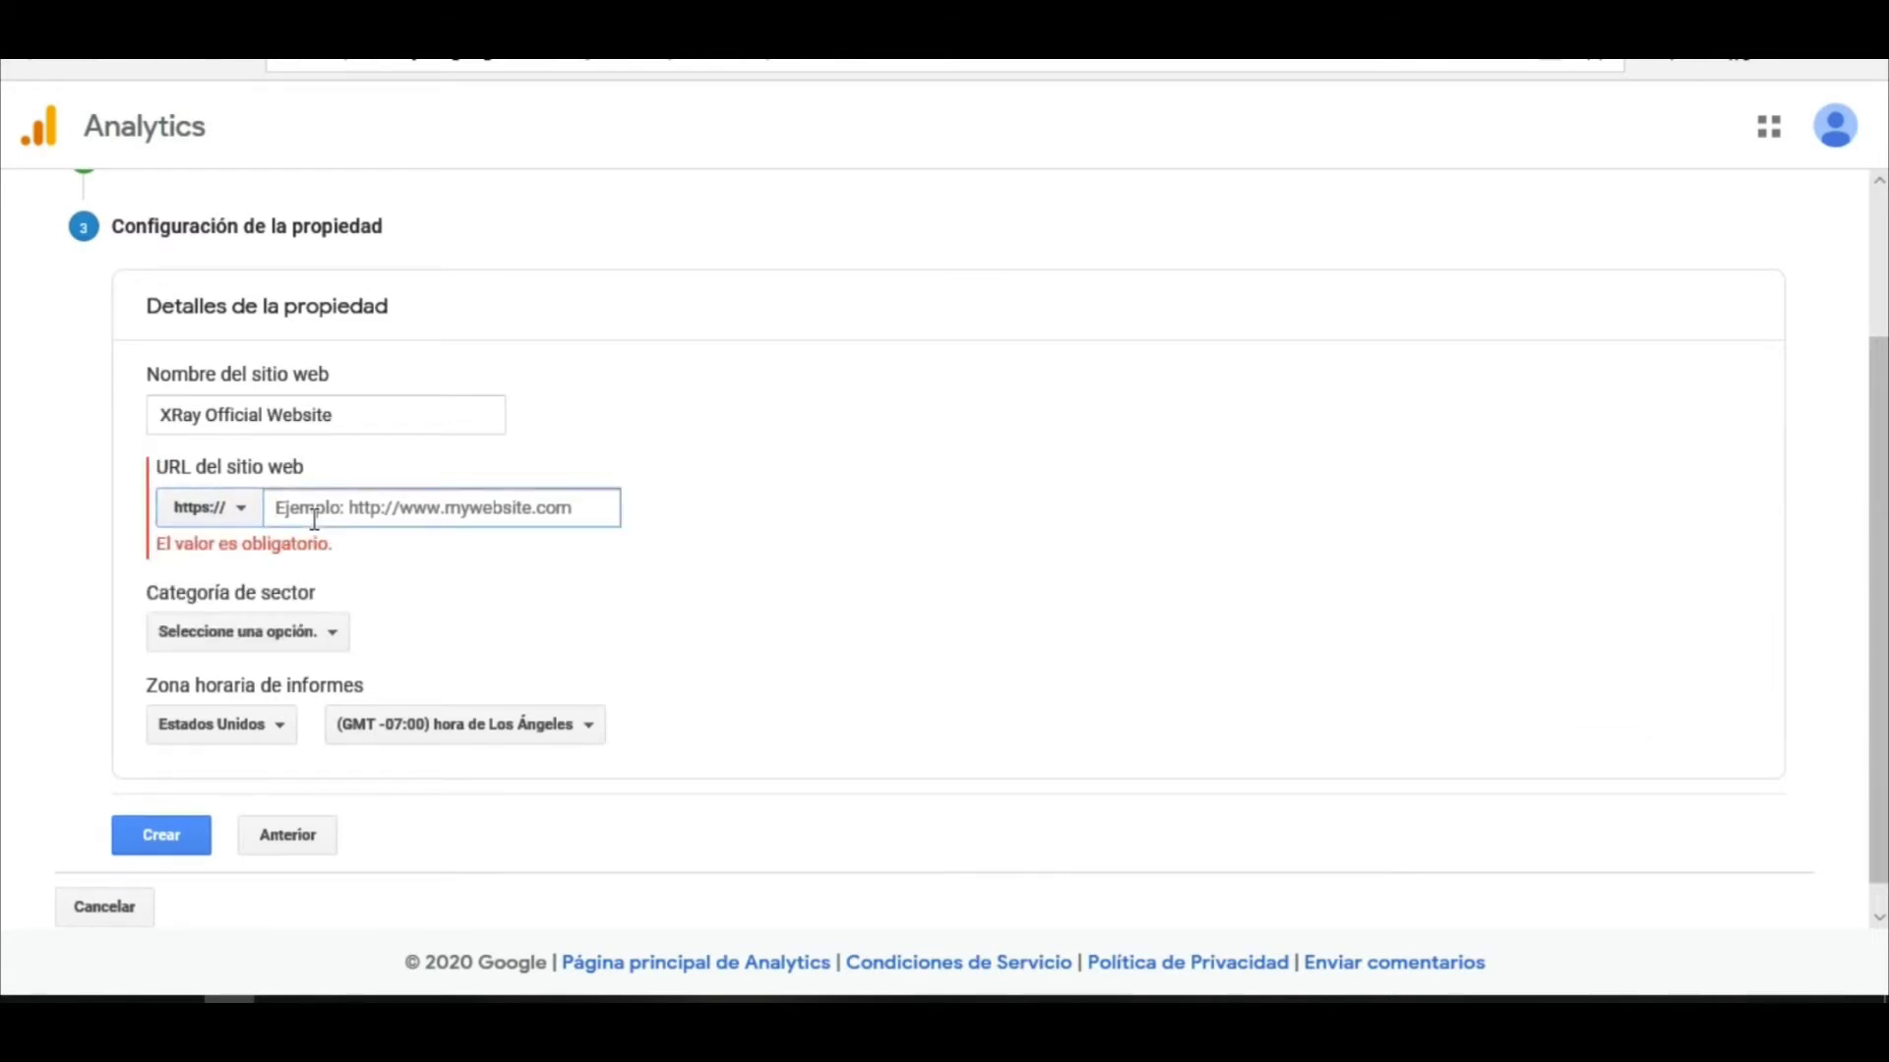
text(www.)
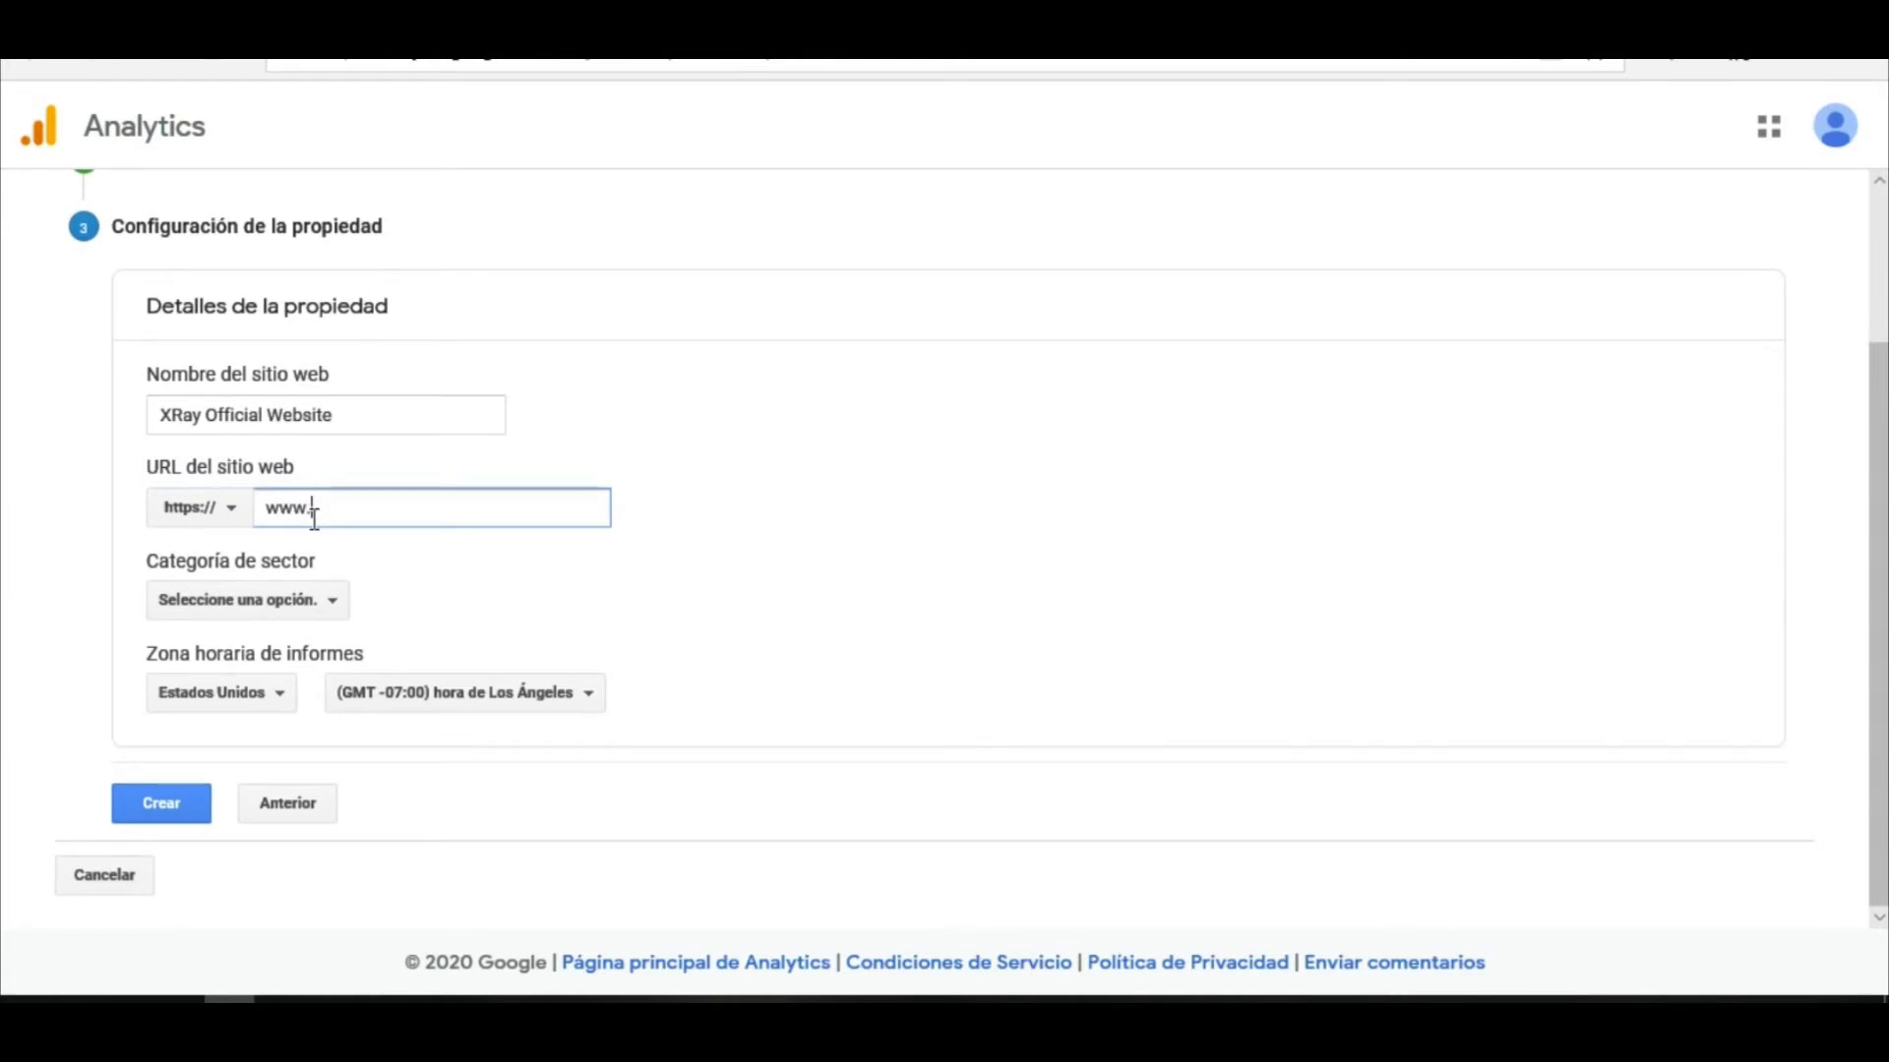
text(xray.com)
click(576, 600)
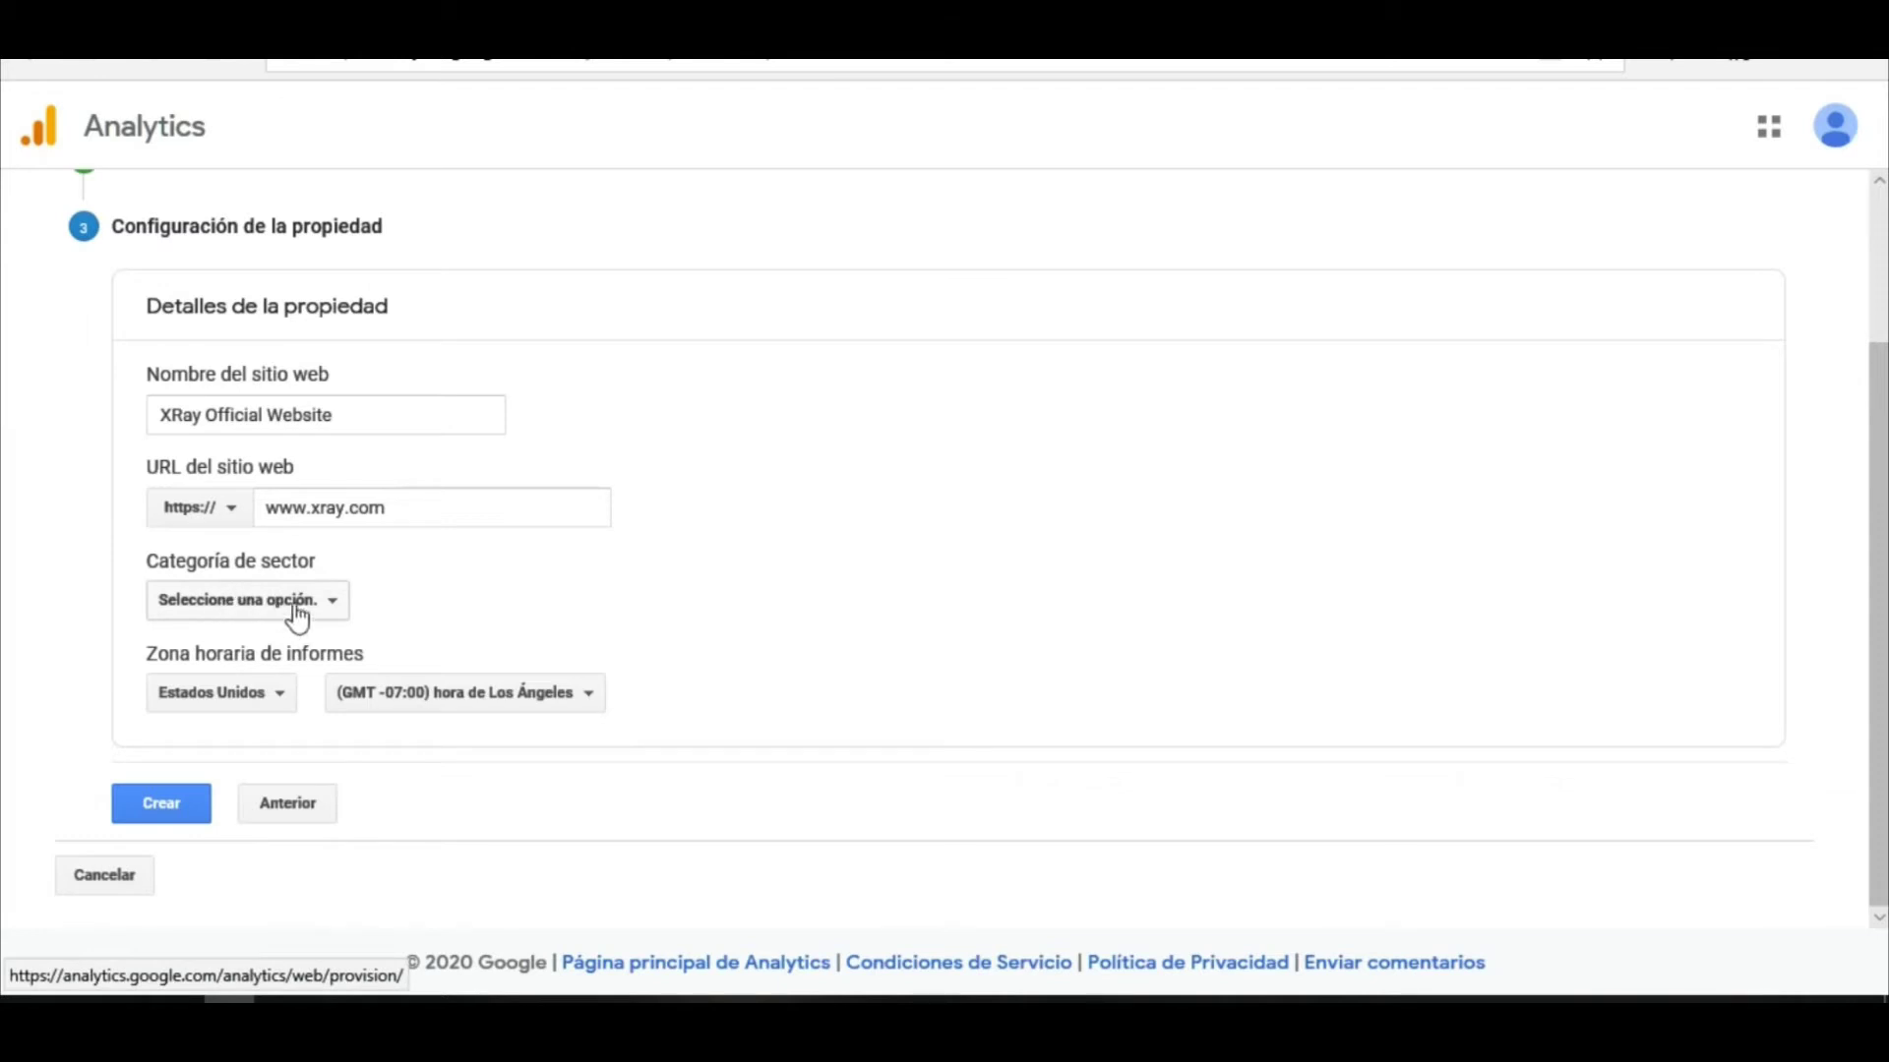
Step: Search the property's sector categories for "salud" and clear the search
click(332, 608)
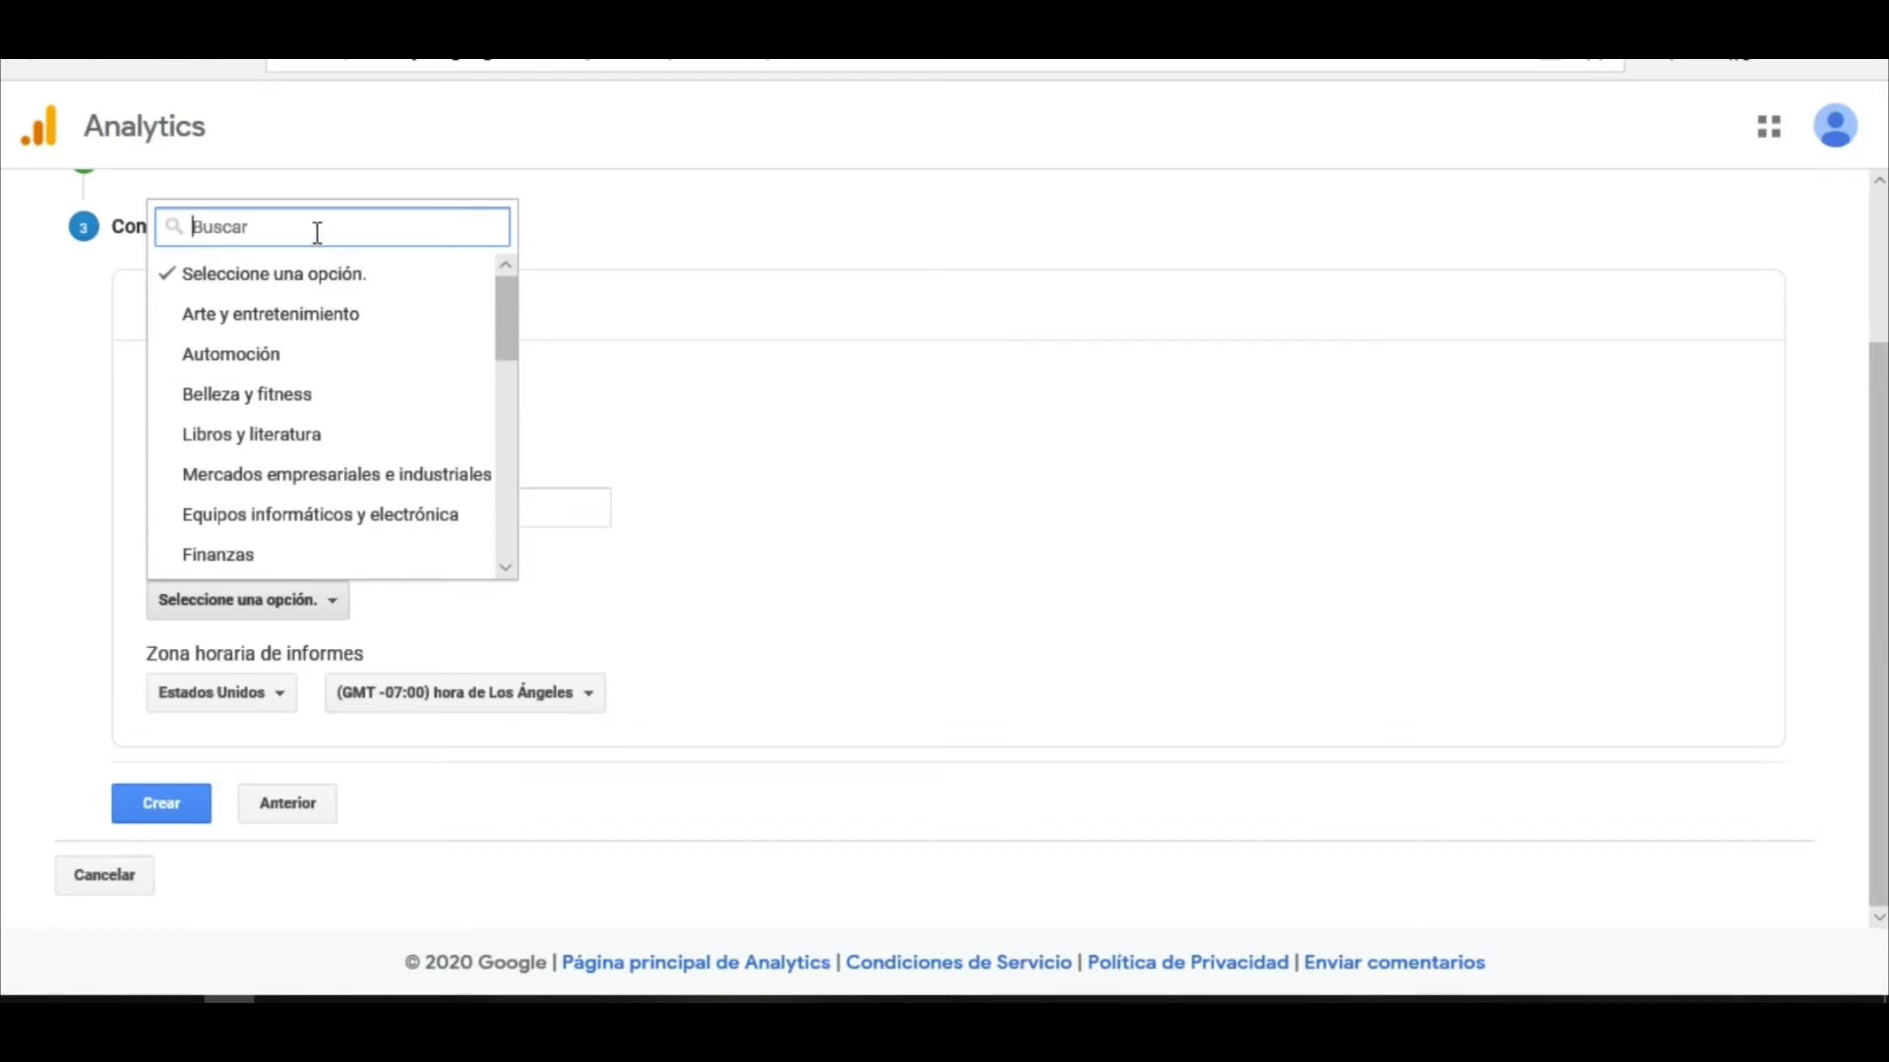
text(salud)
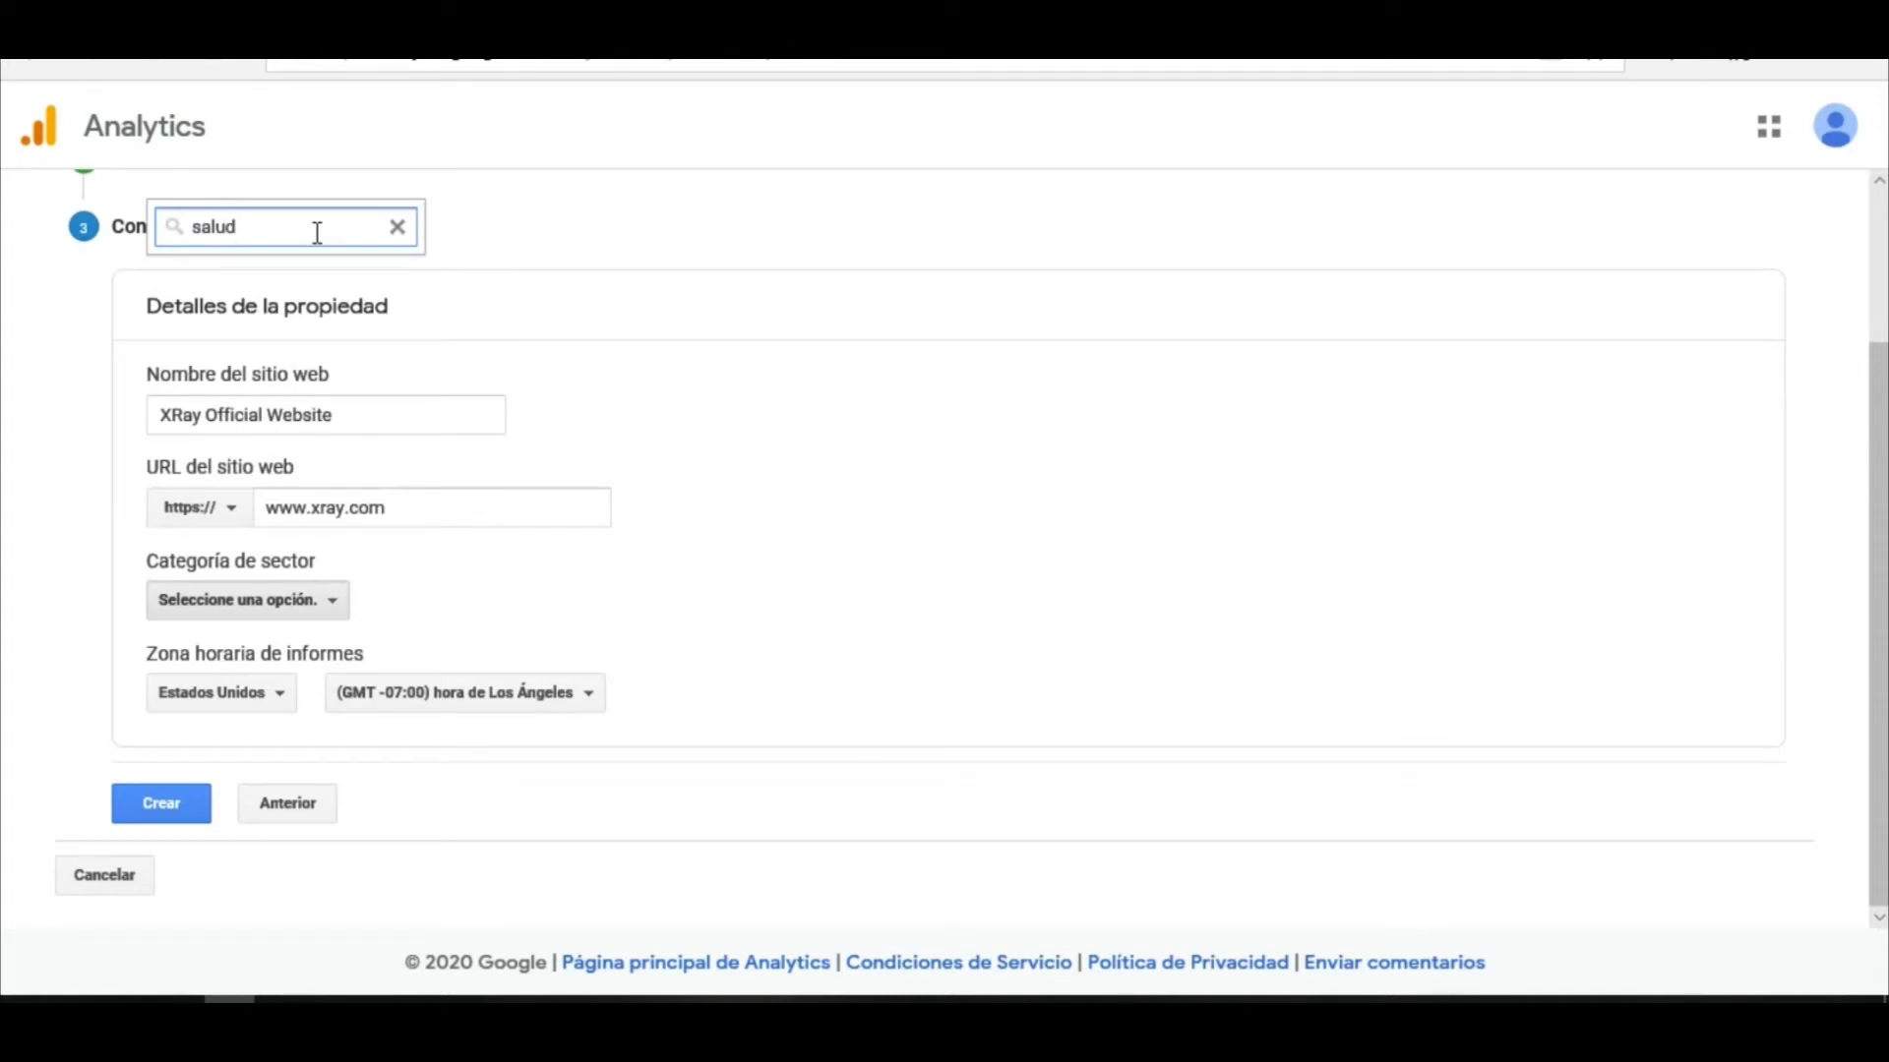
key(BackSpace)
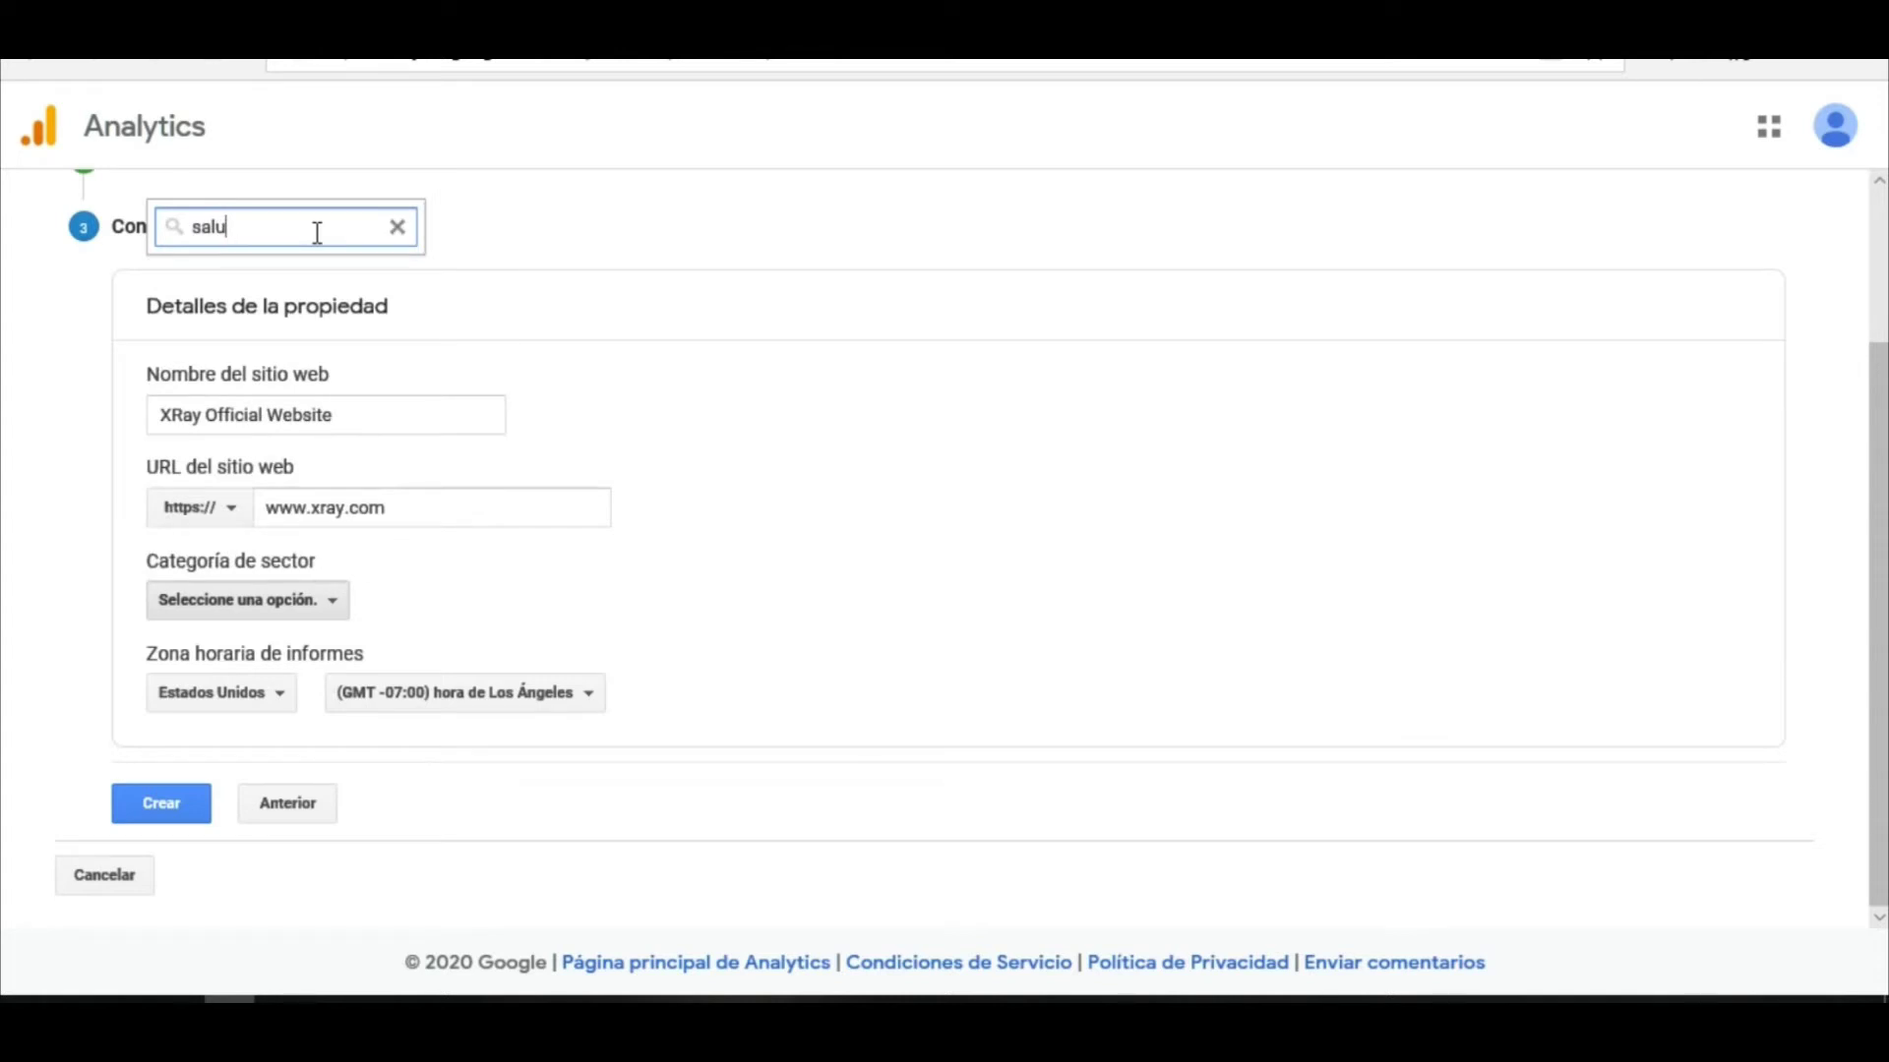
click(397, 231)
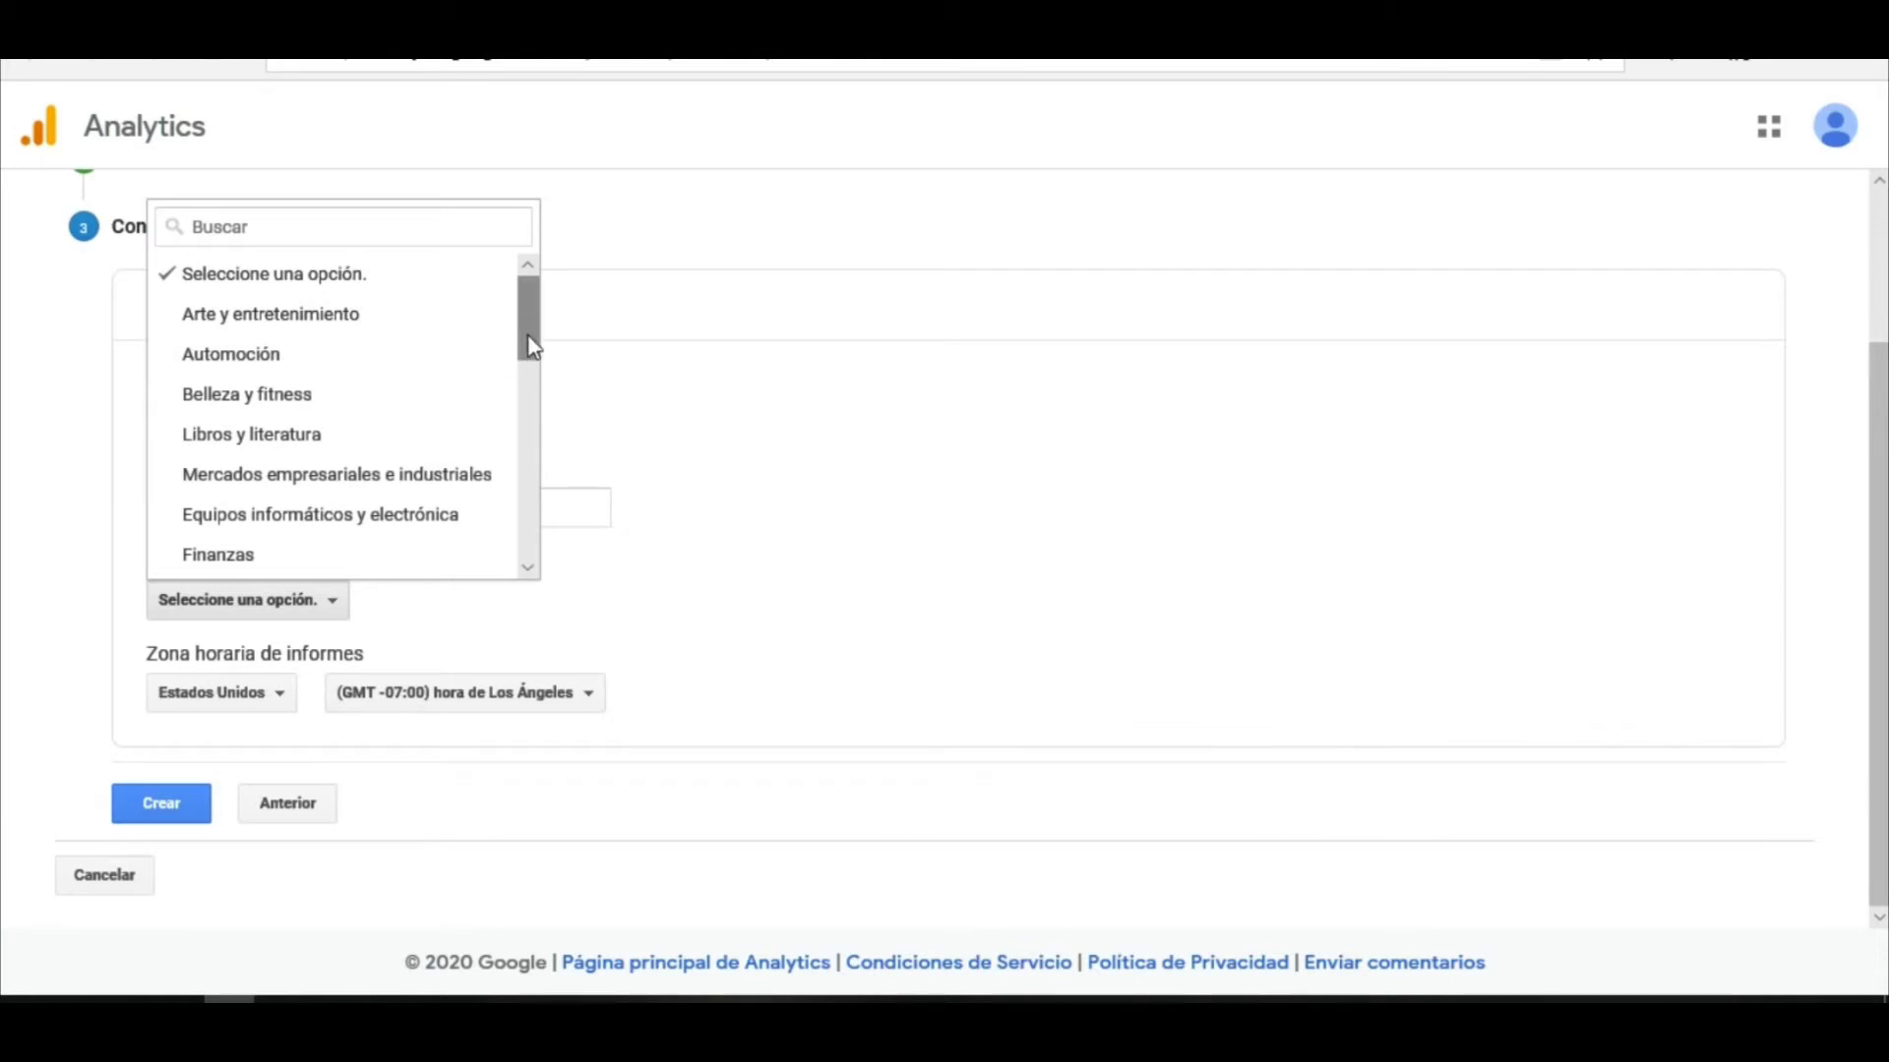
Step: Choose Ciencia as the property's sector category
drag(530, 344, 515, 507)
drag(516, 510, 521, 523)
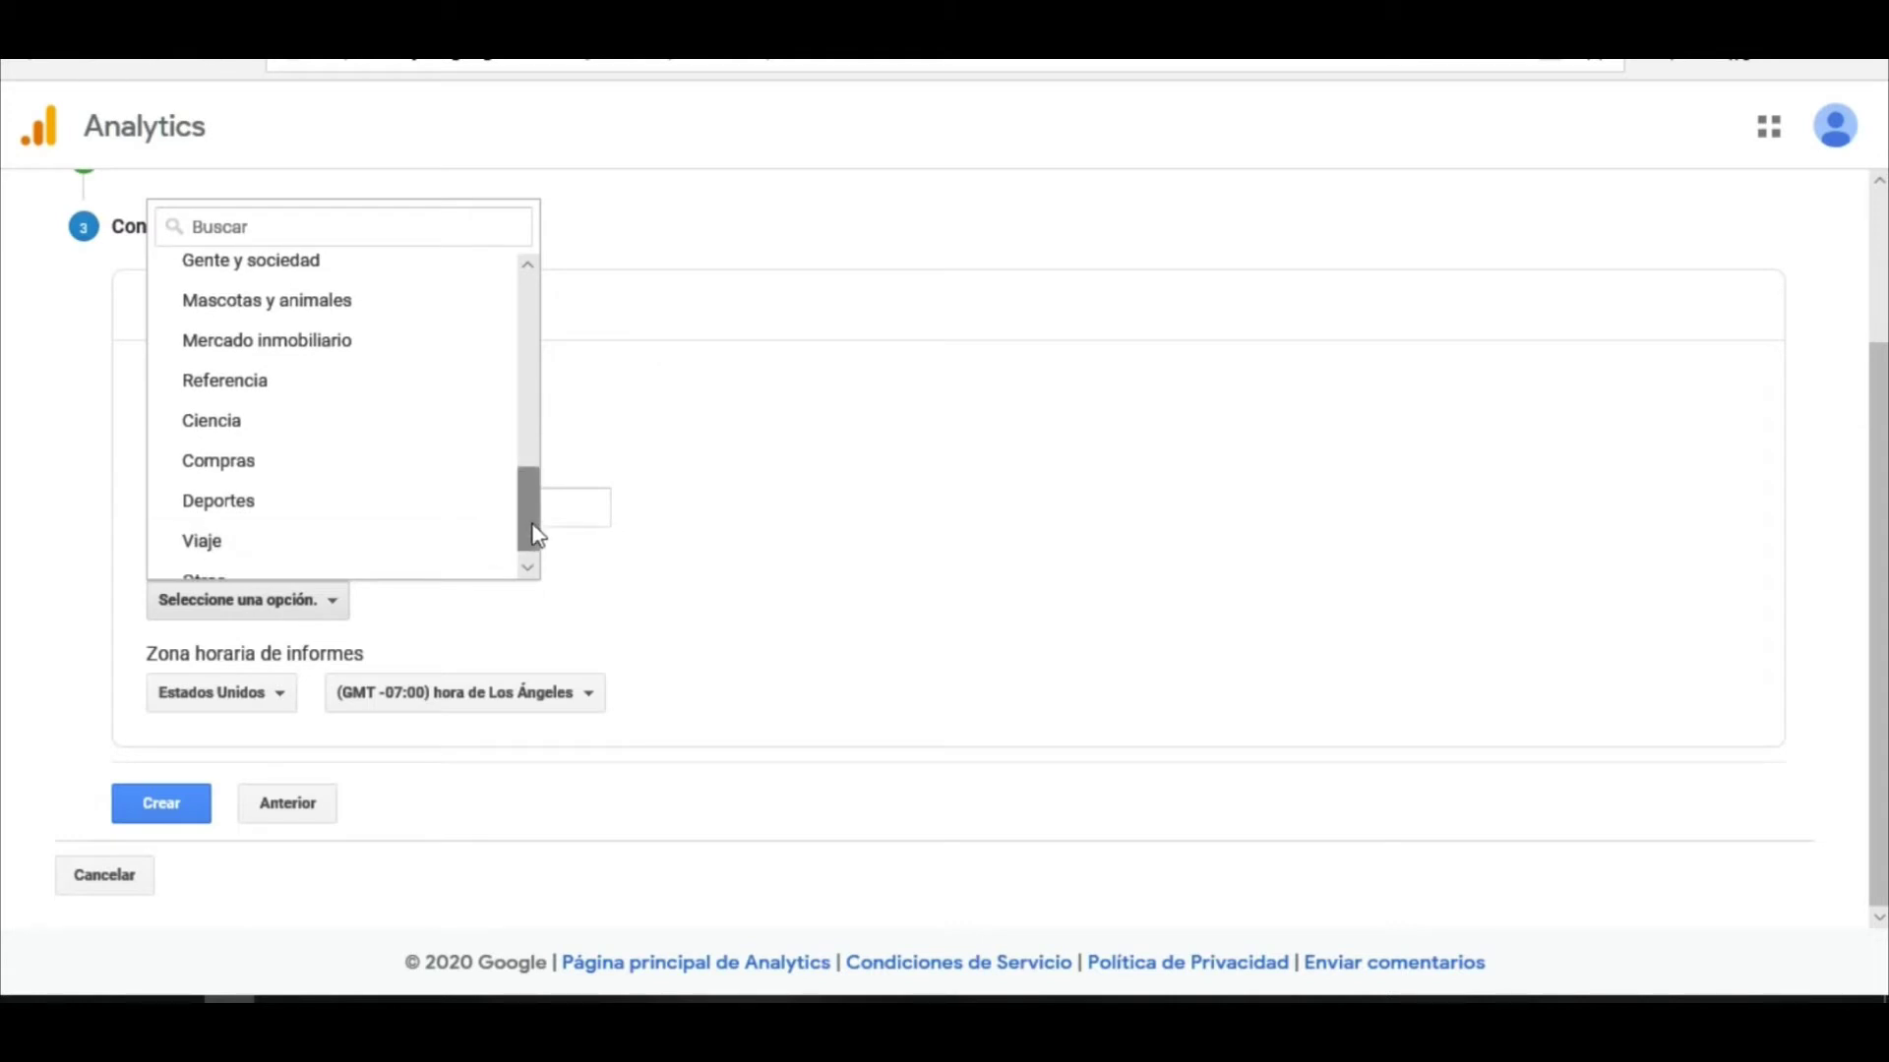
drag(532, 534, 529, 556)
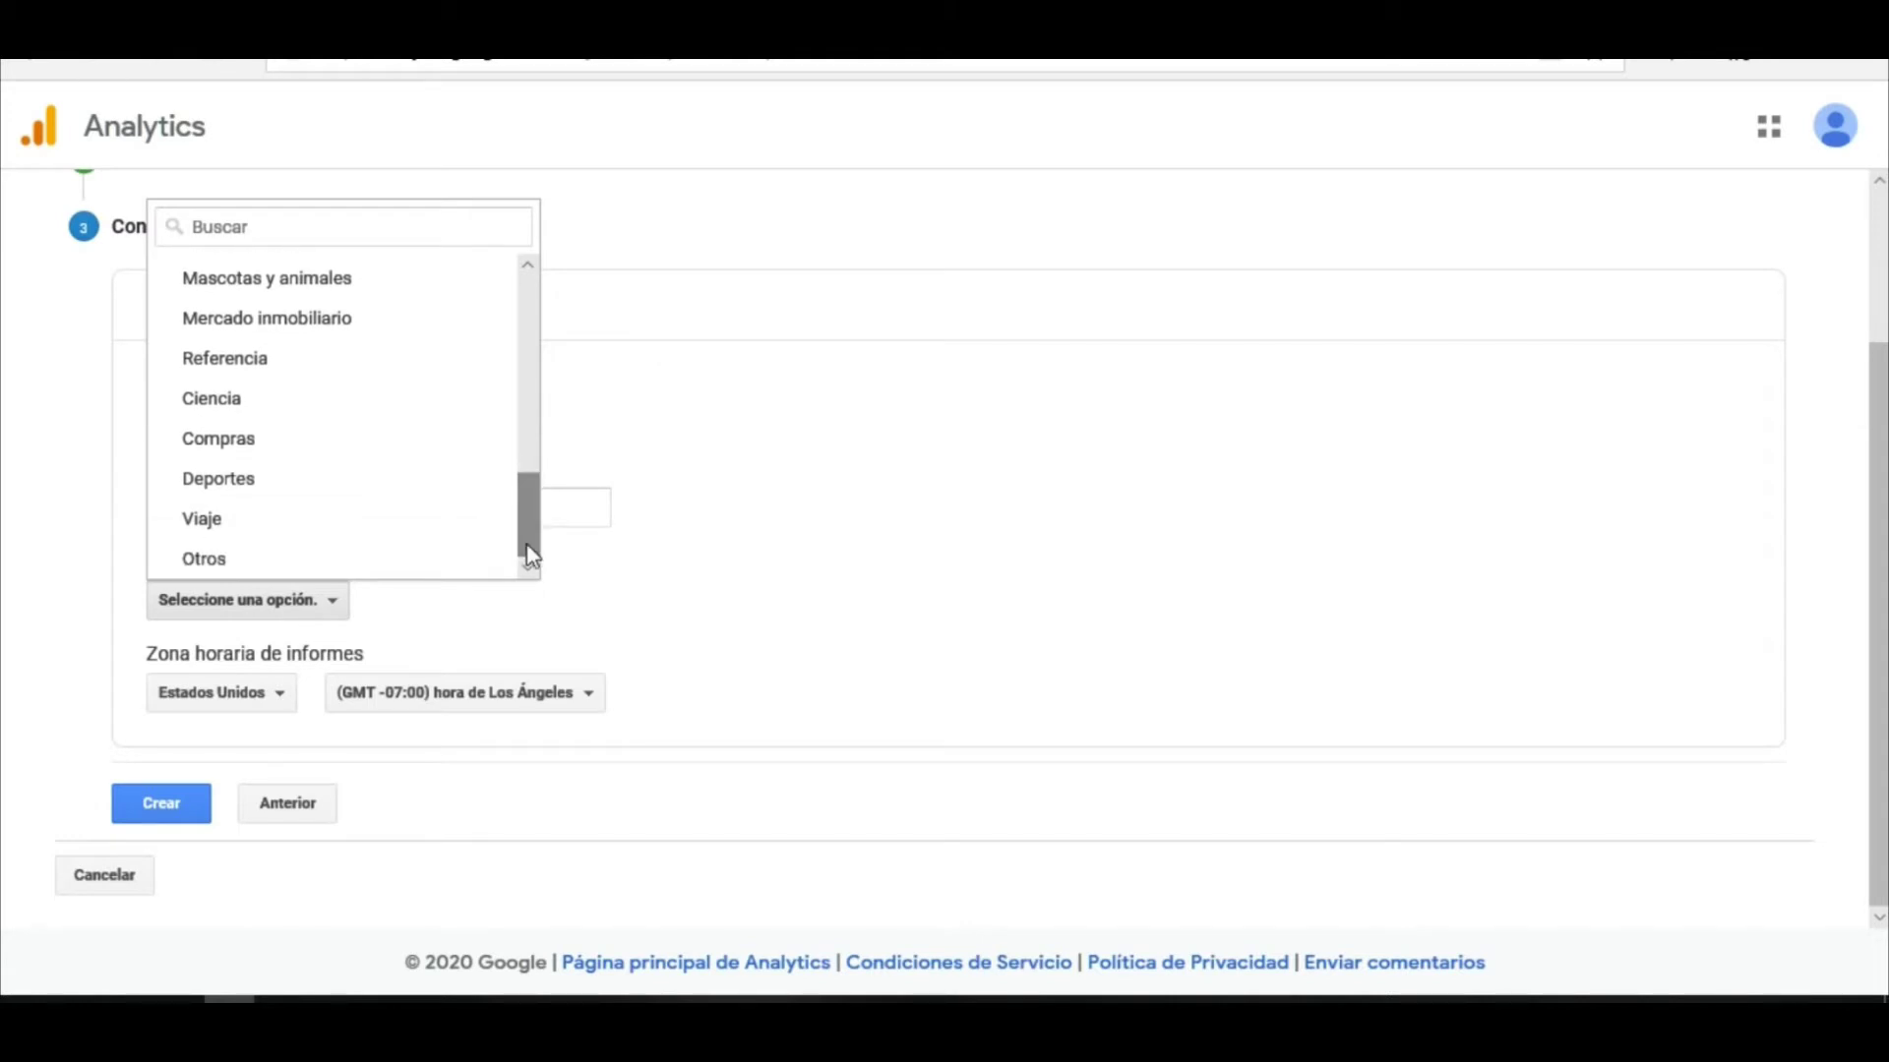
click(218, 406)
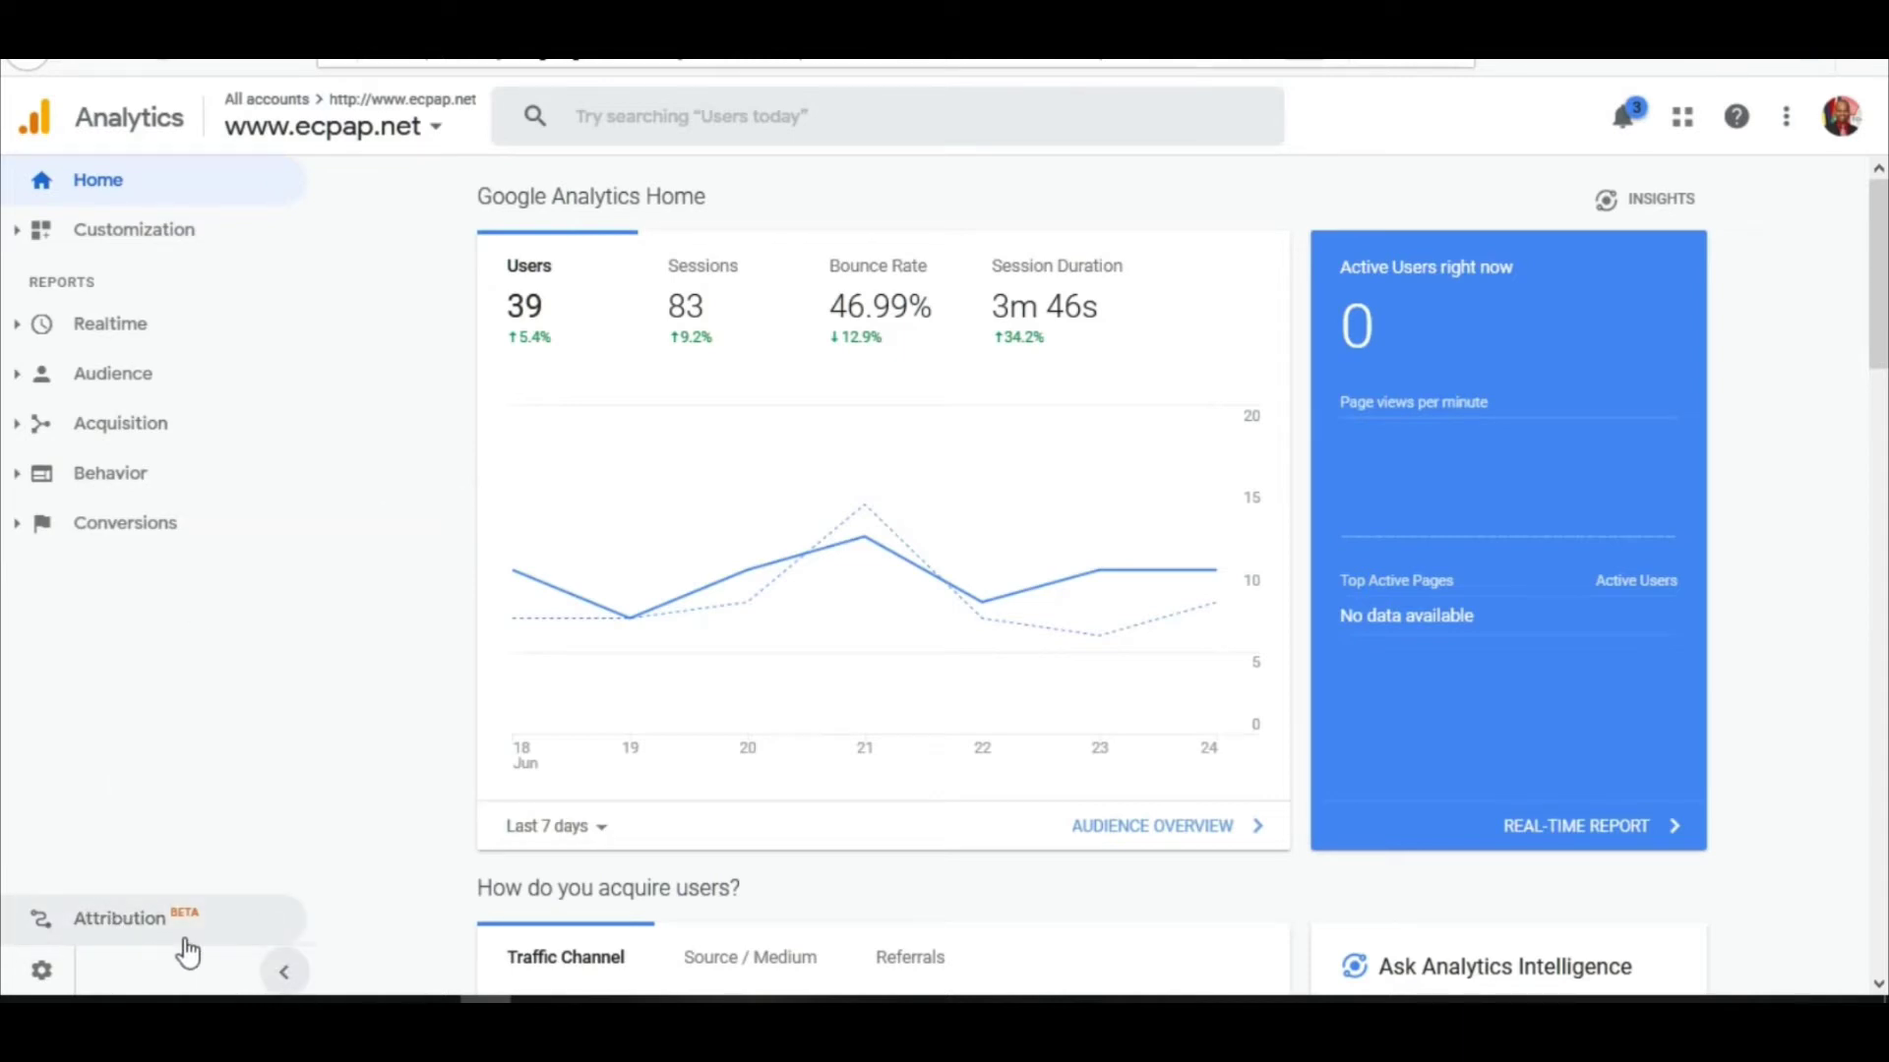
click(43, 976)
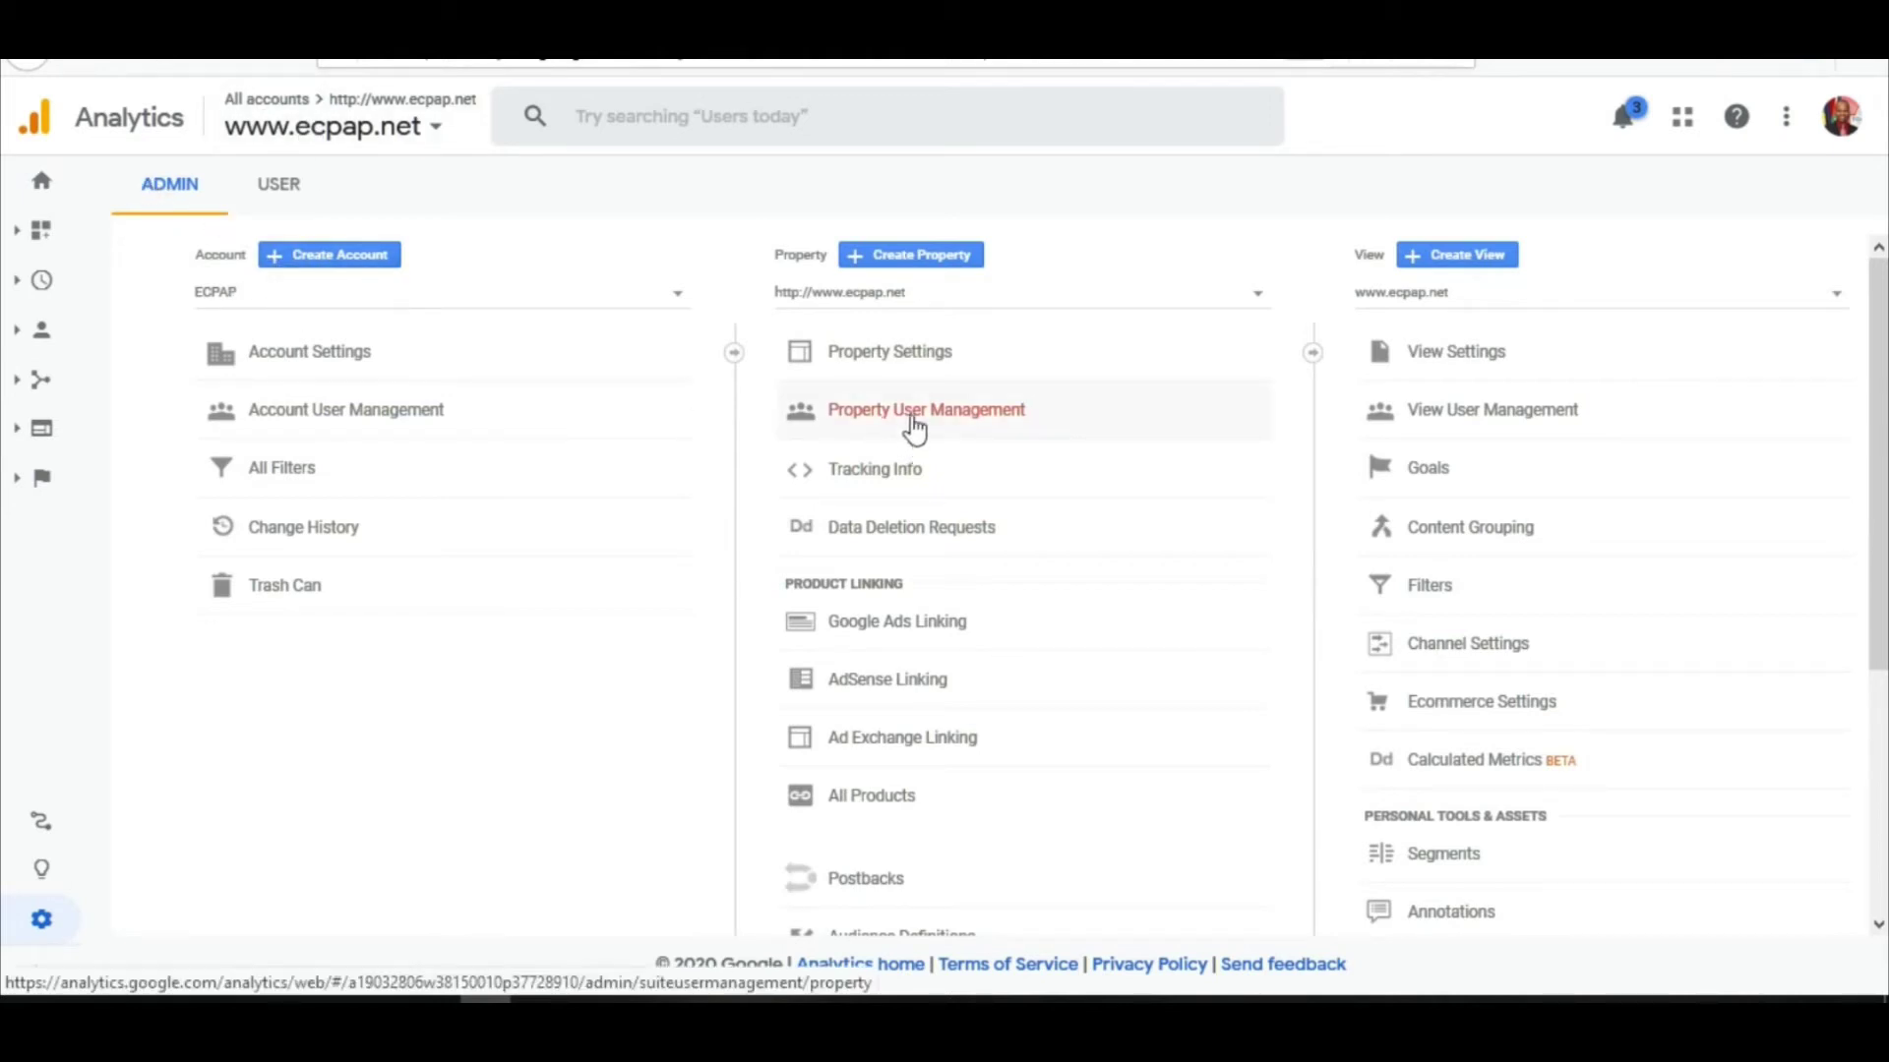
click(893, 481)
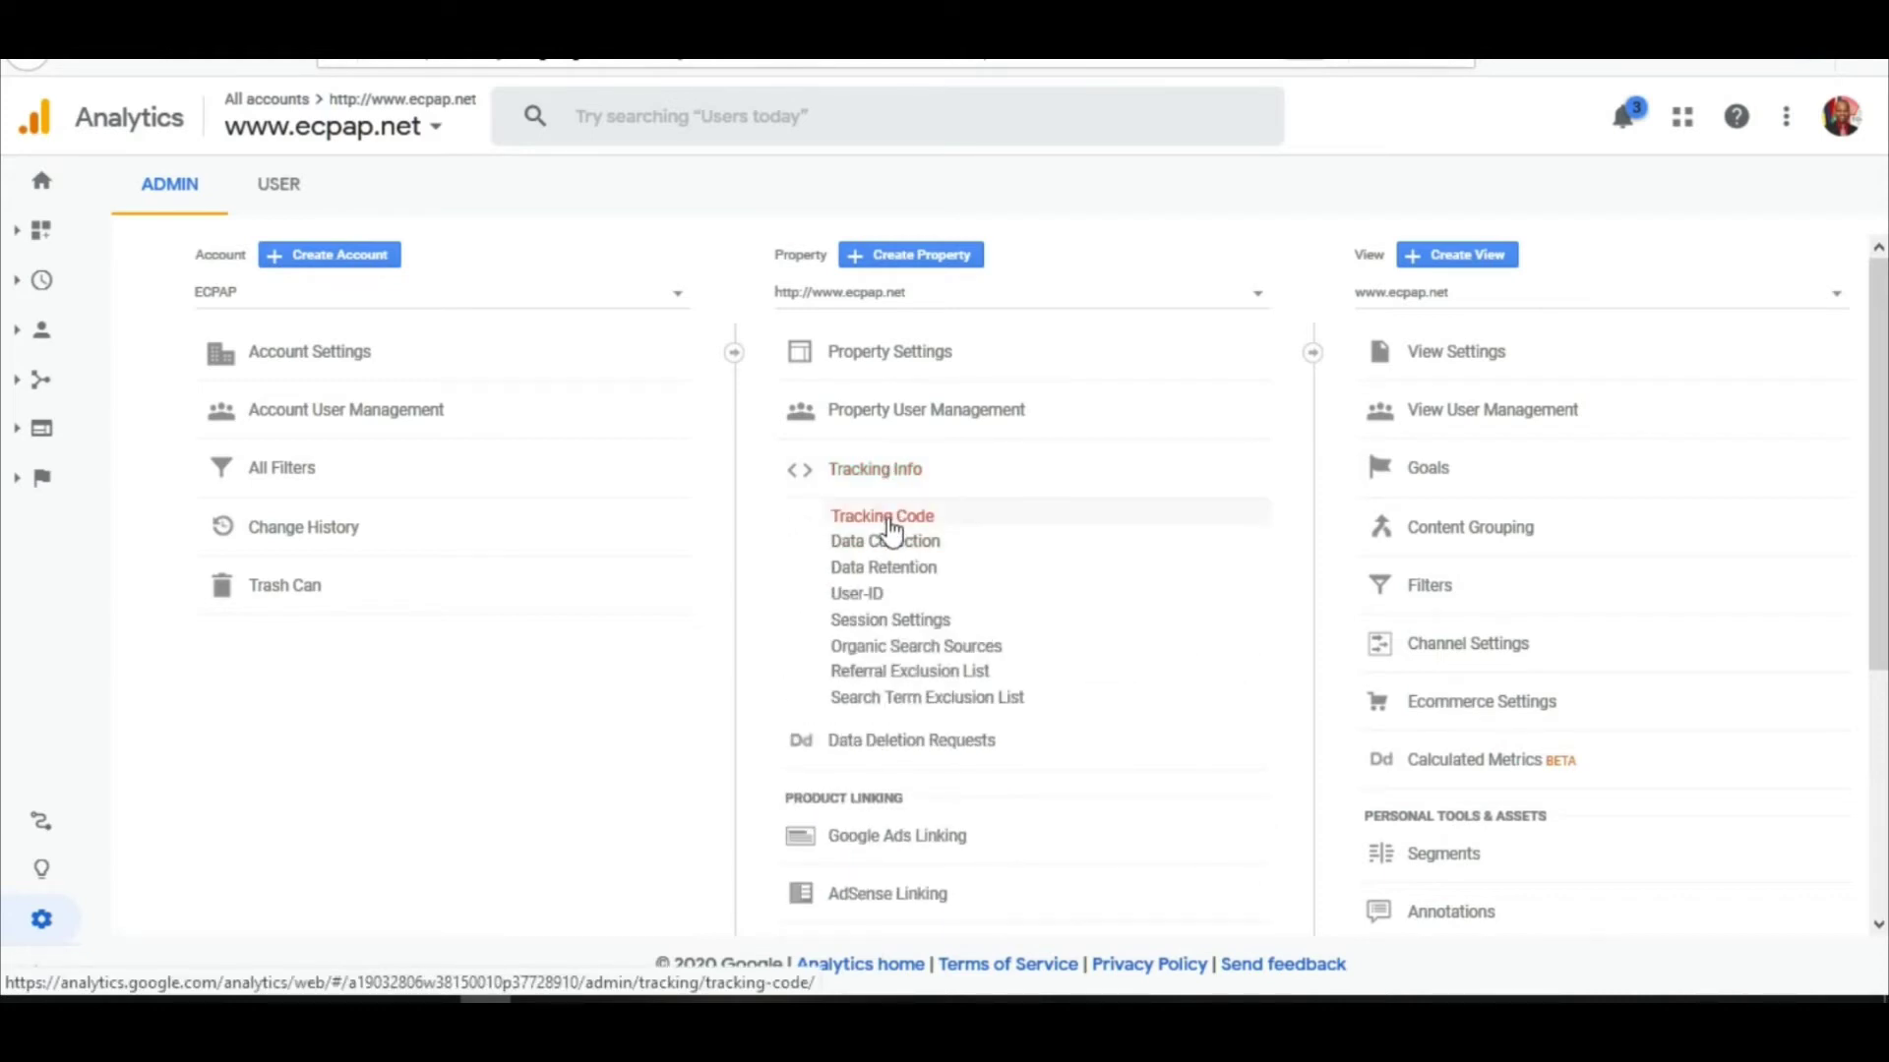
click(891, 521)
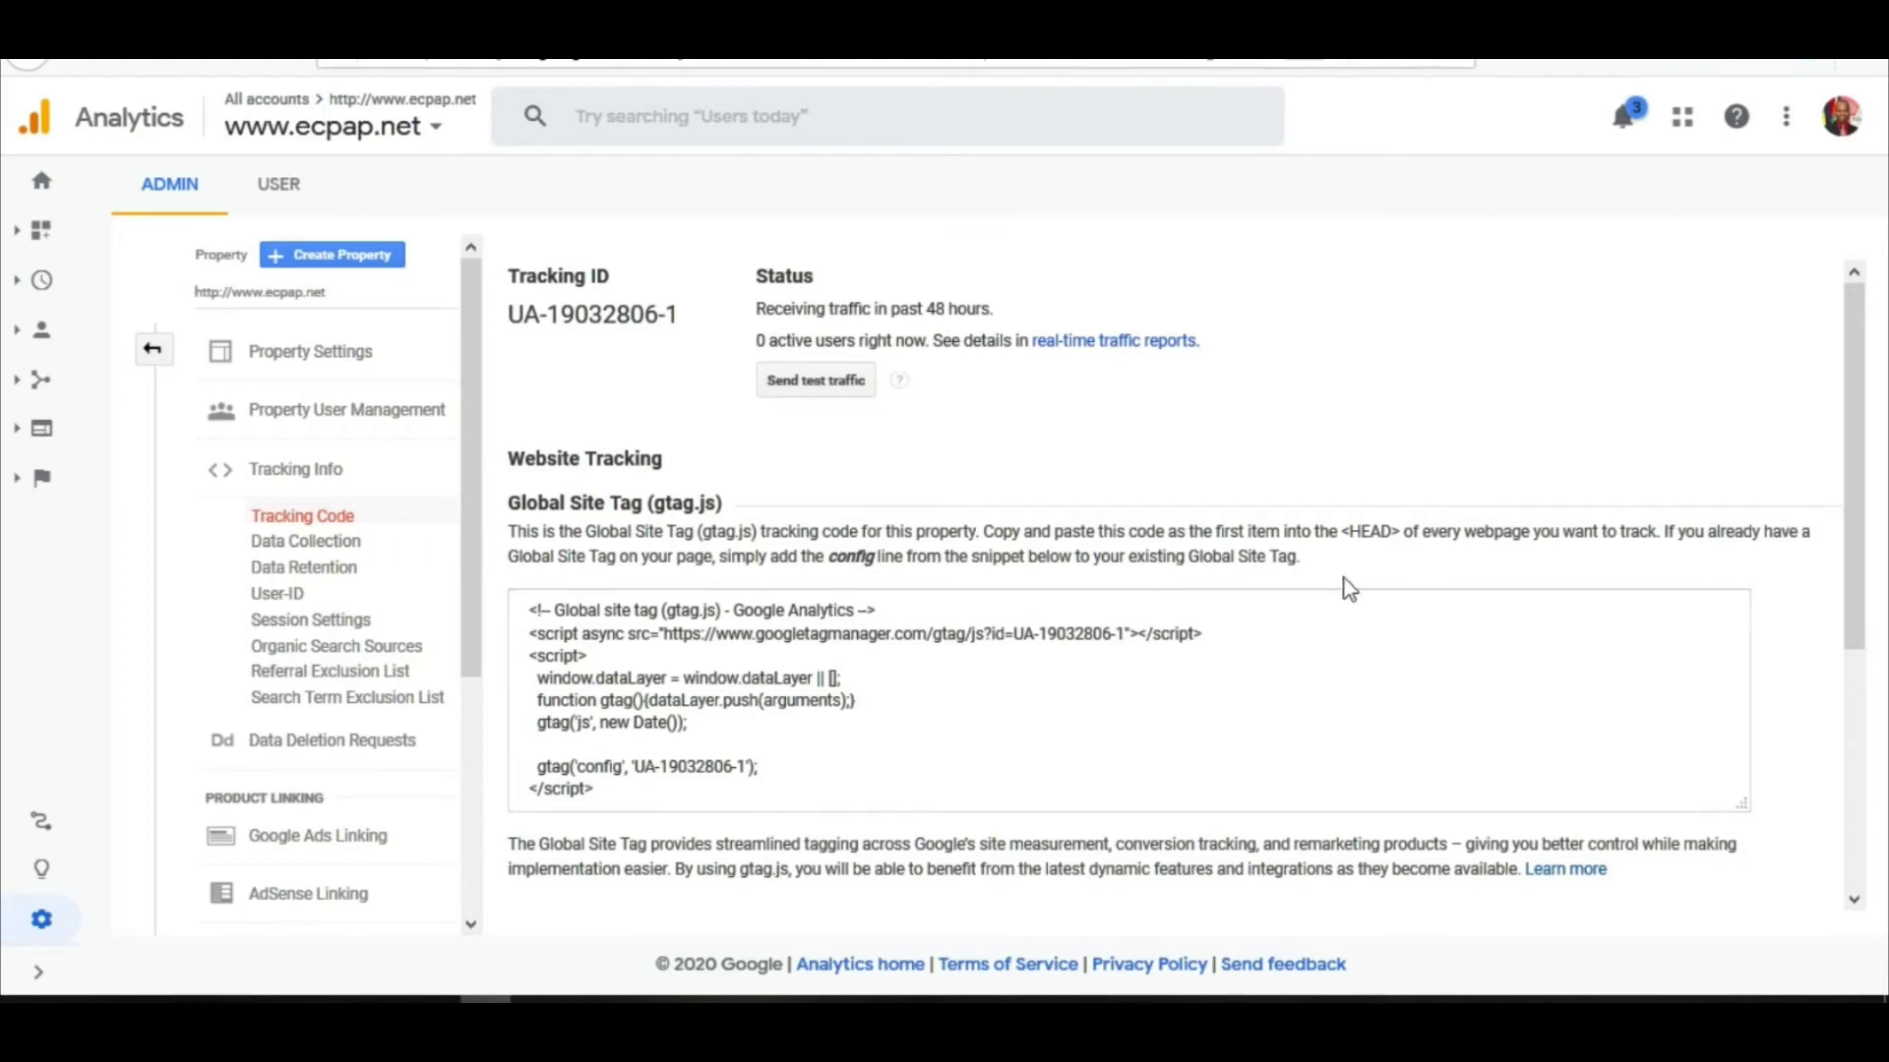
Step: Highlight the <HEAD> placement instruction and the full Global Site Tag (gtag.js) snippet, and leave the tracking code page
drag(1343, 532, 1399, 539)
click(1331, 528)
drag(1405, 532, 1344, 539)
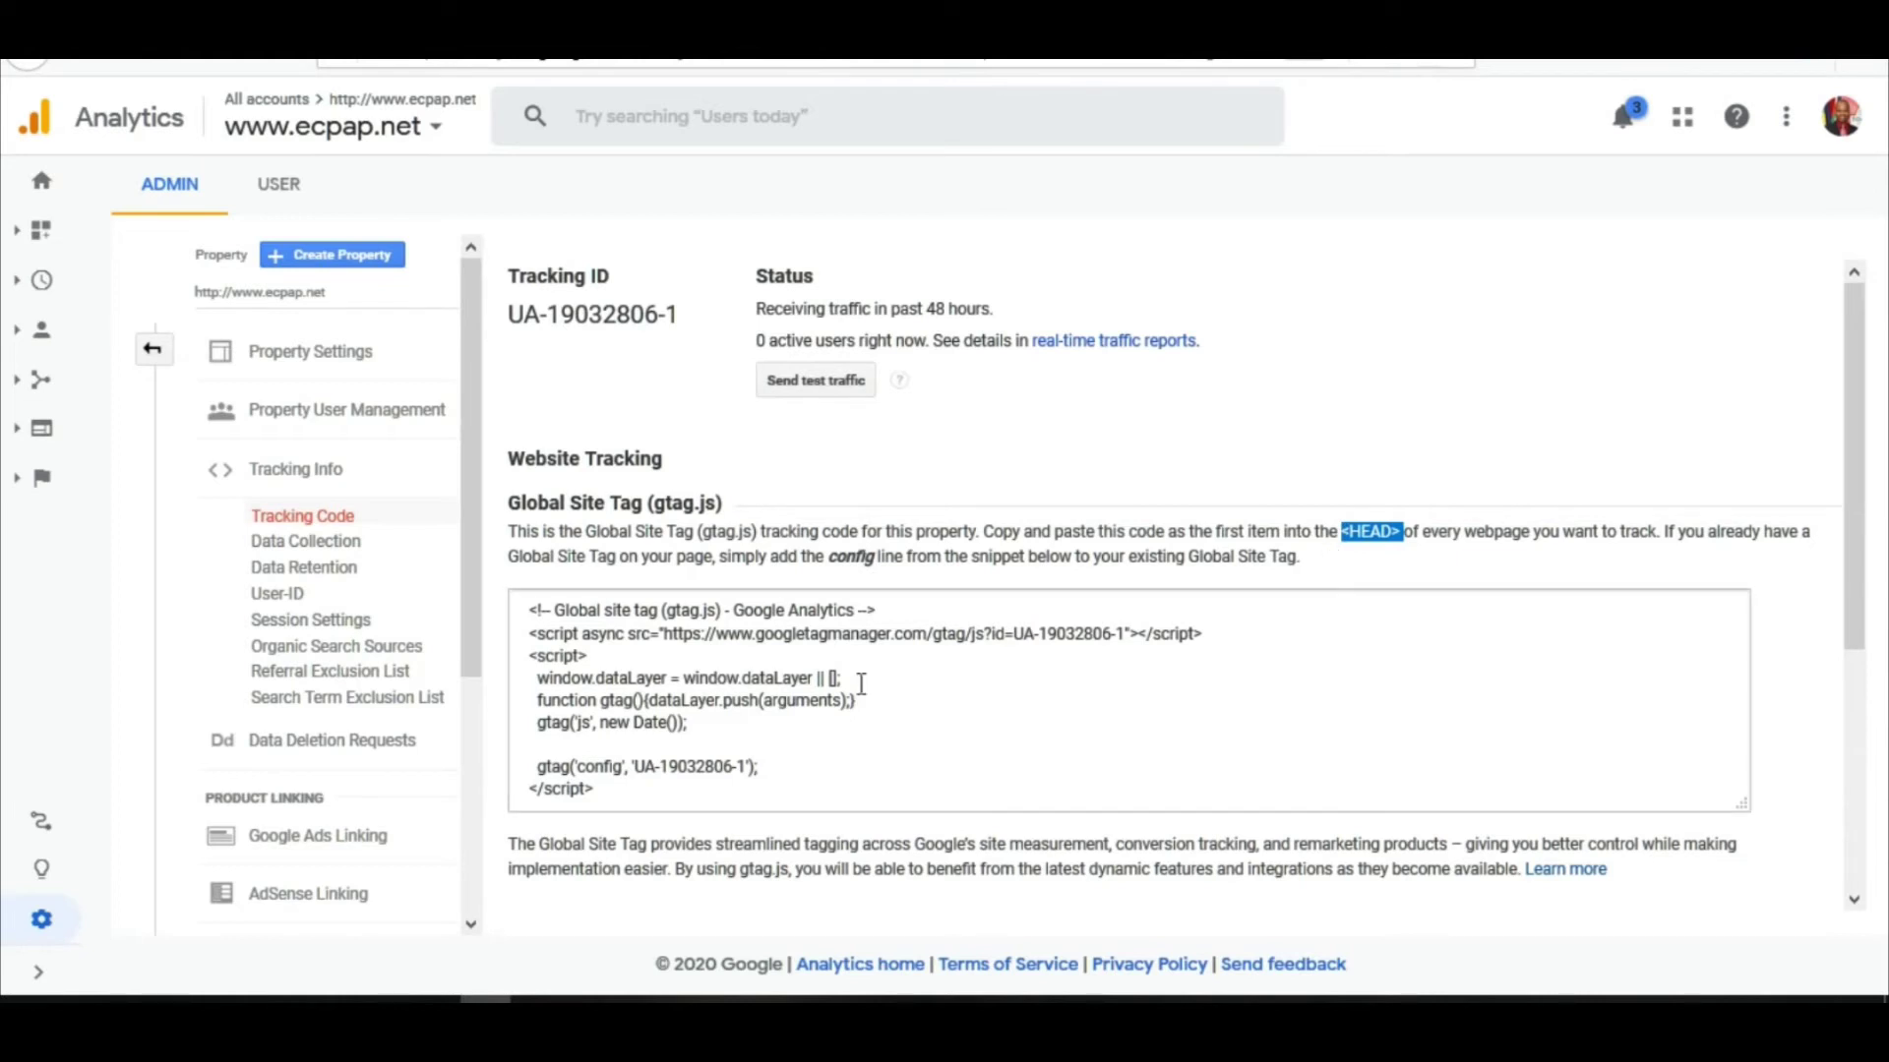
drag(597, 789, 468, 620)
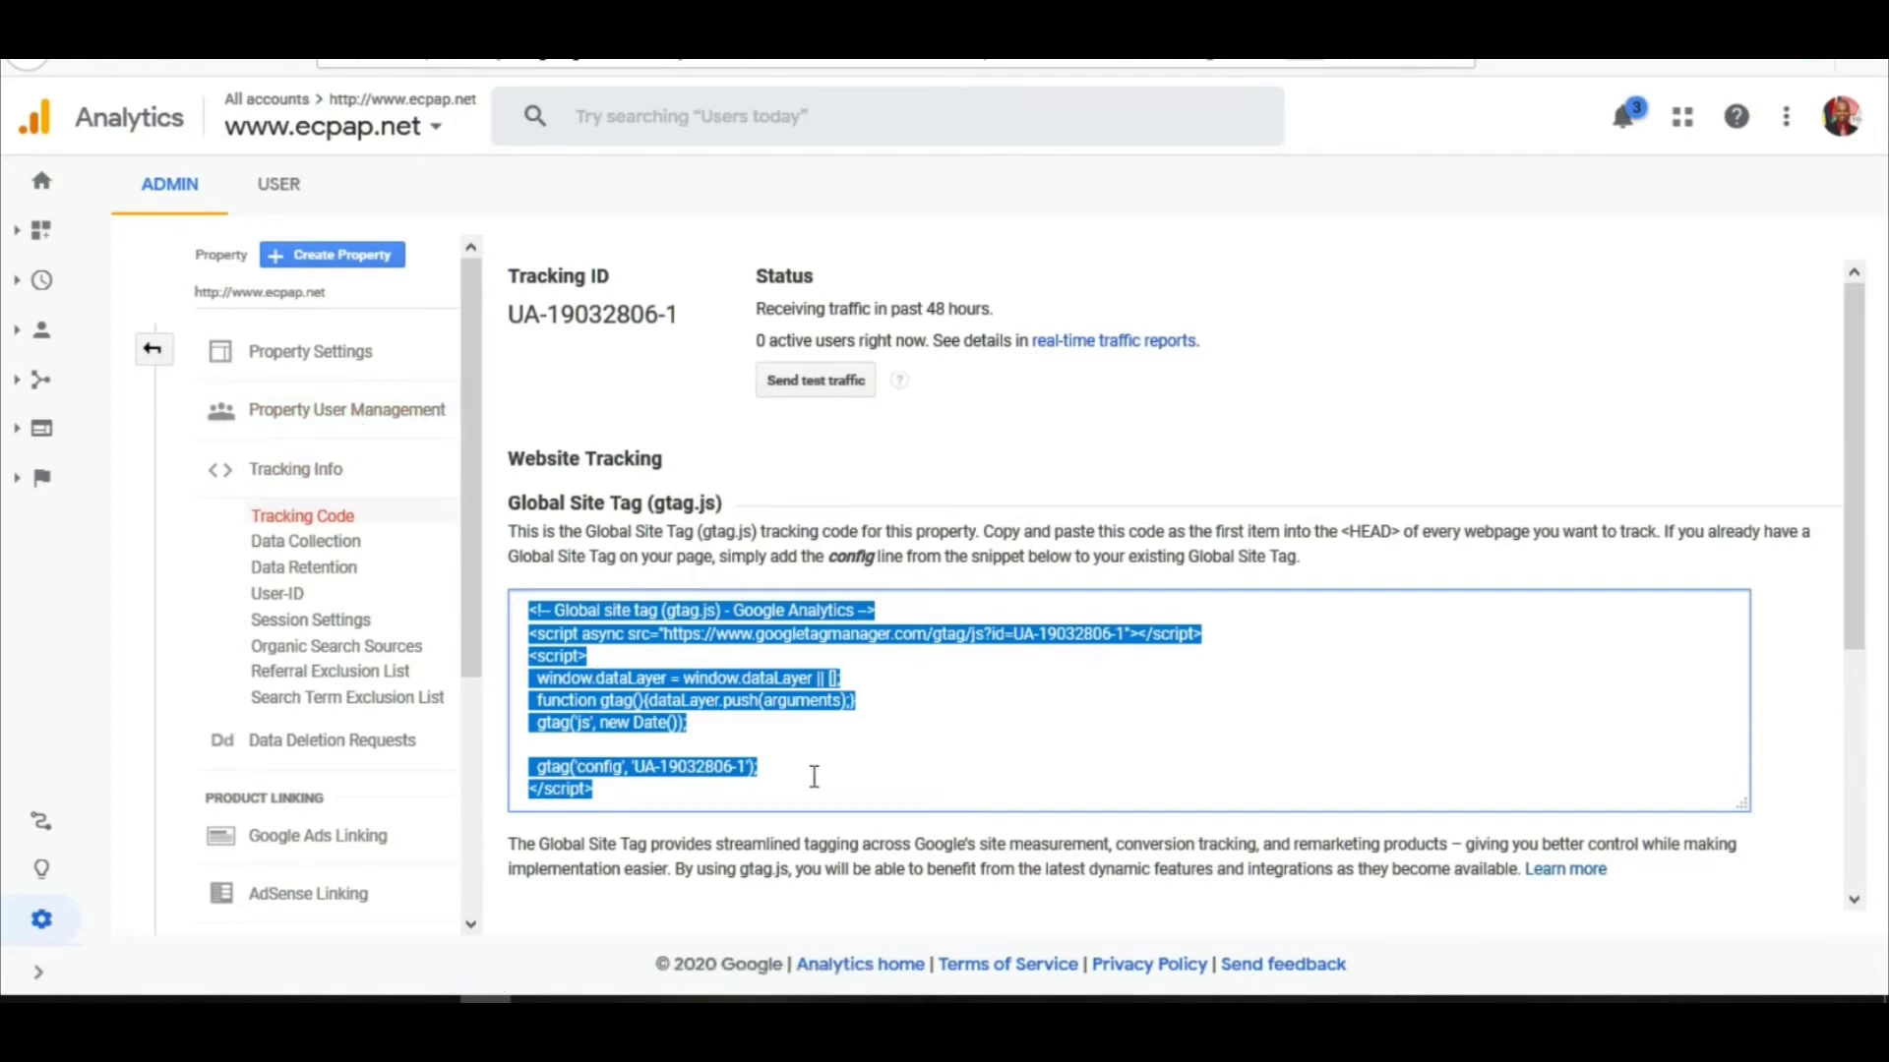
click(160, 361)
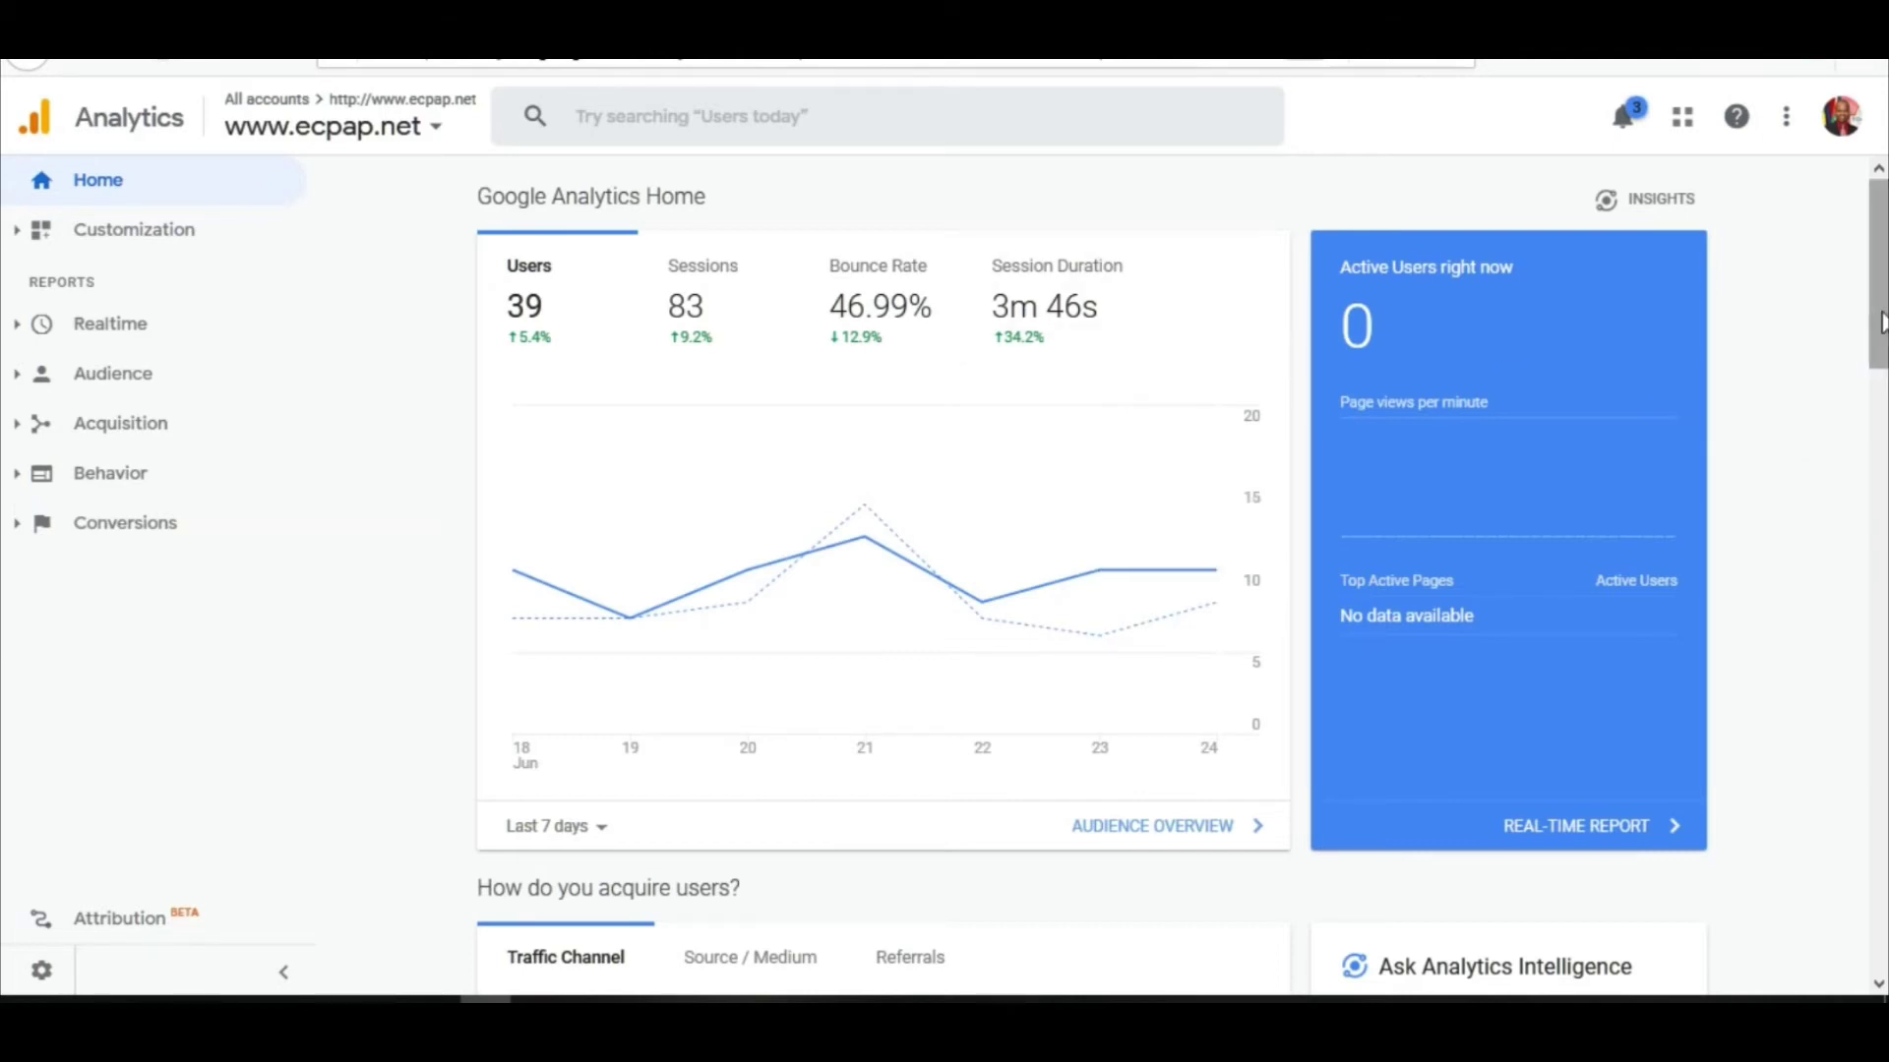
Step: Examine the Traffic Channel chart on how users are acquired, including the Referral and Other categories
drag(1881, 323, 1867, 486)
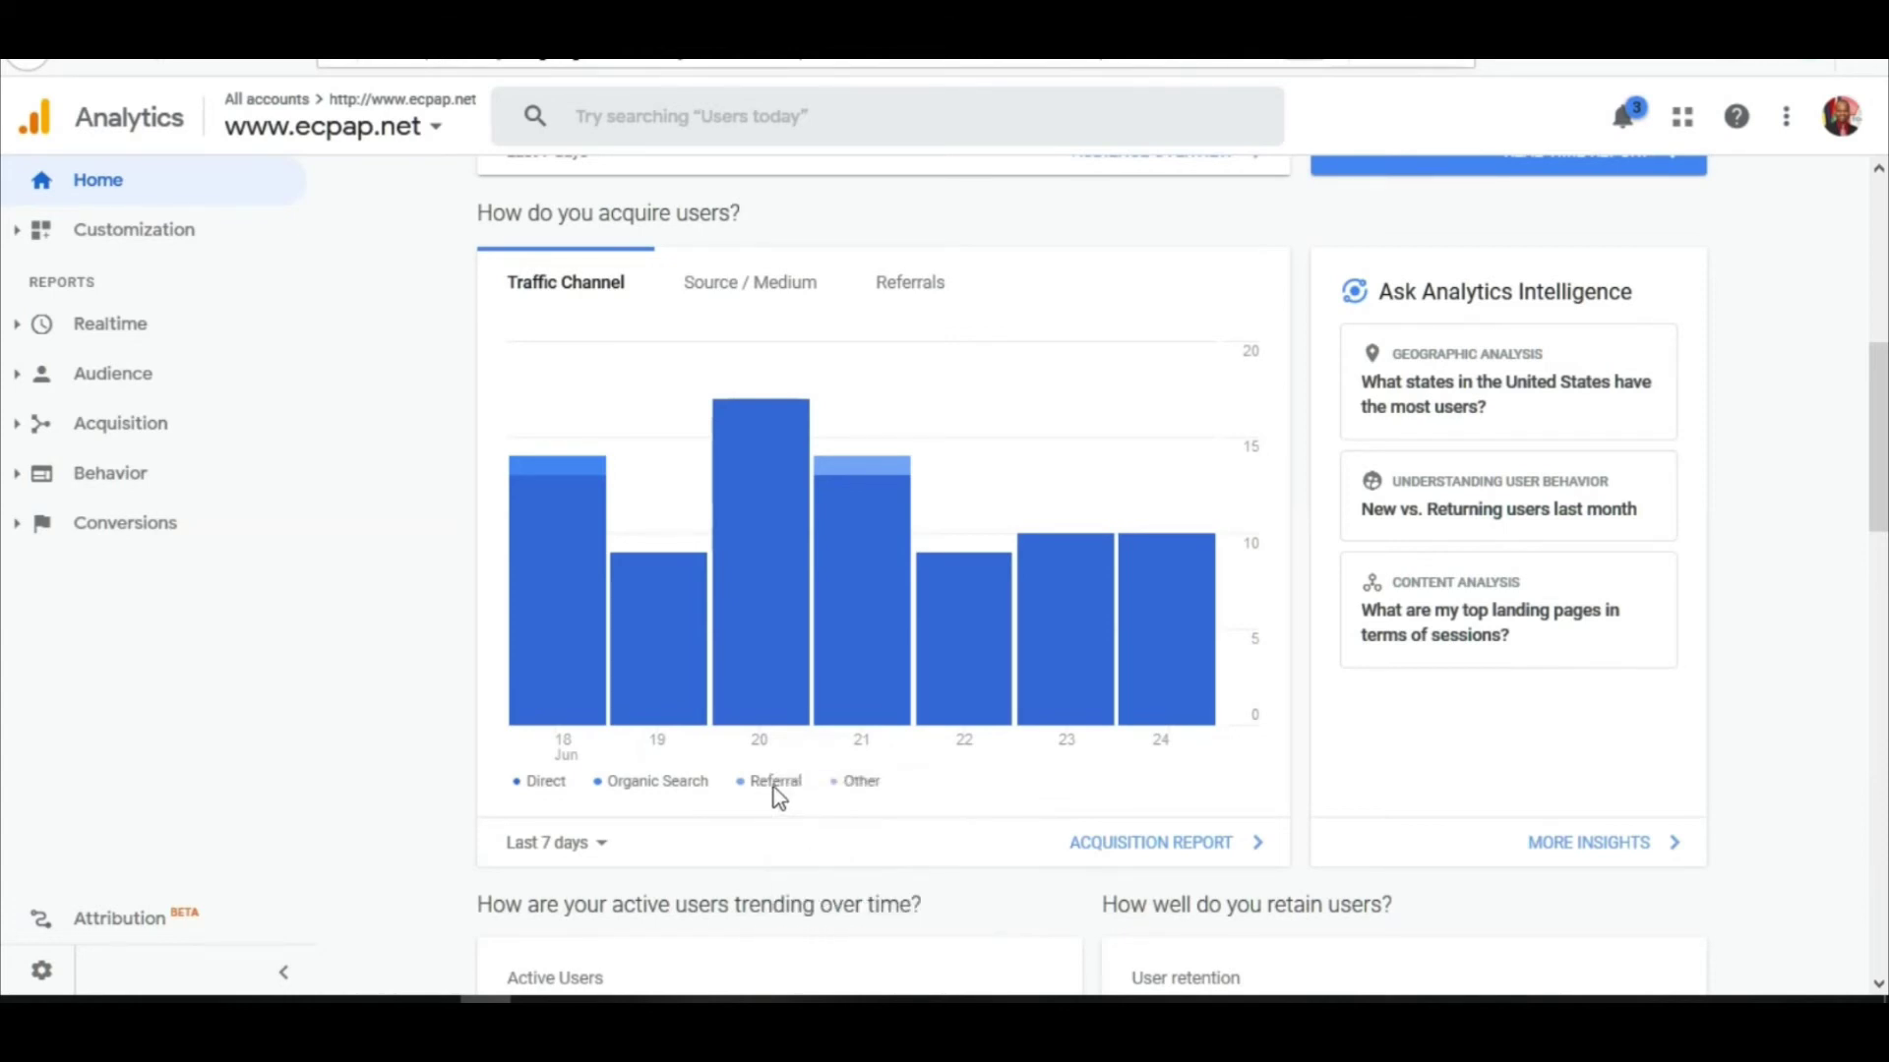
mouse_move(776, 784)
mouse_move(870, 790)
Step: Examine the monthly, weekly and daily trend lines of the Active Users chart at several dates
drag(1883, 502, 1866, 665)
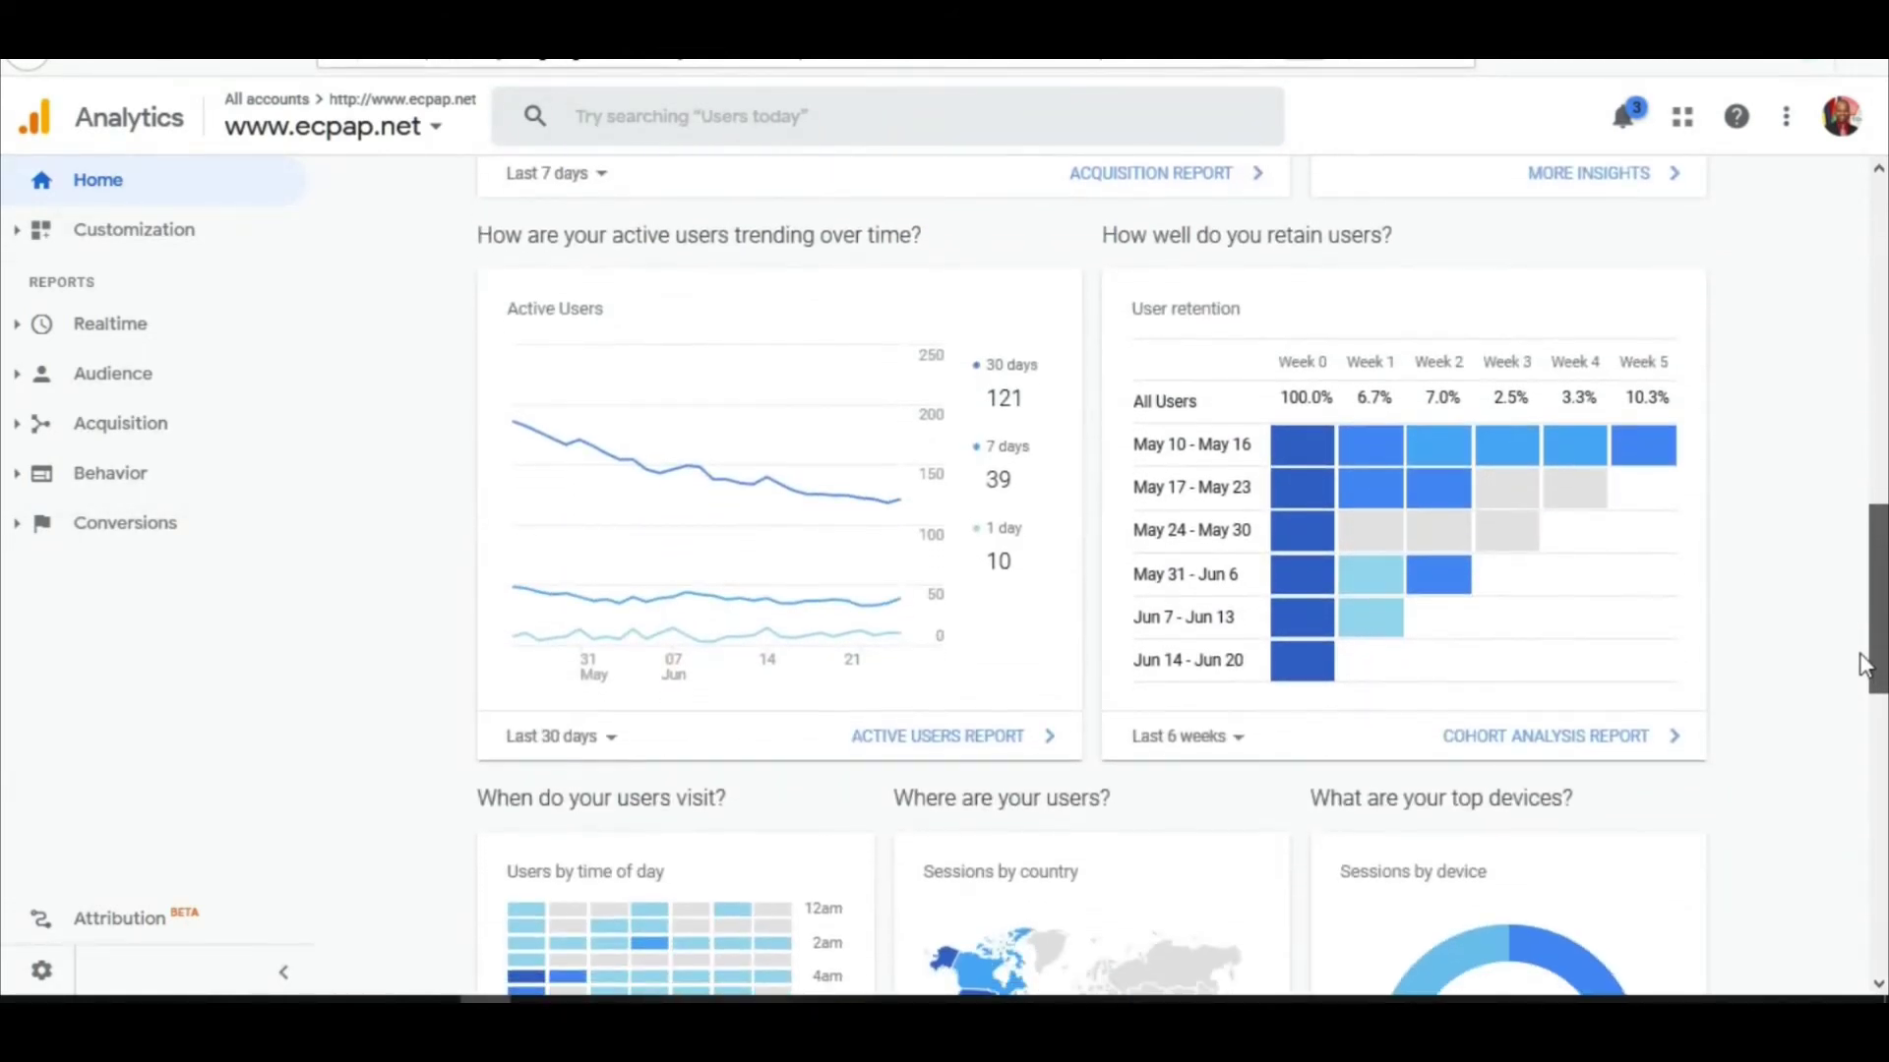
mouse_move(516, 588)
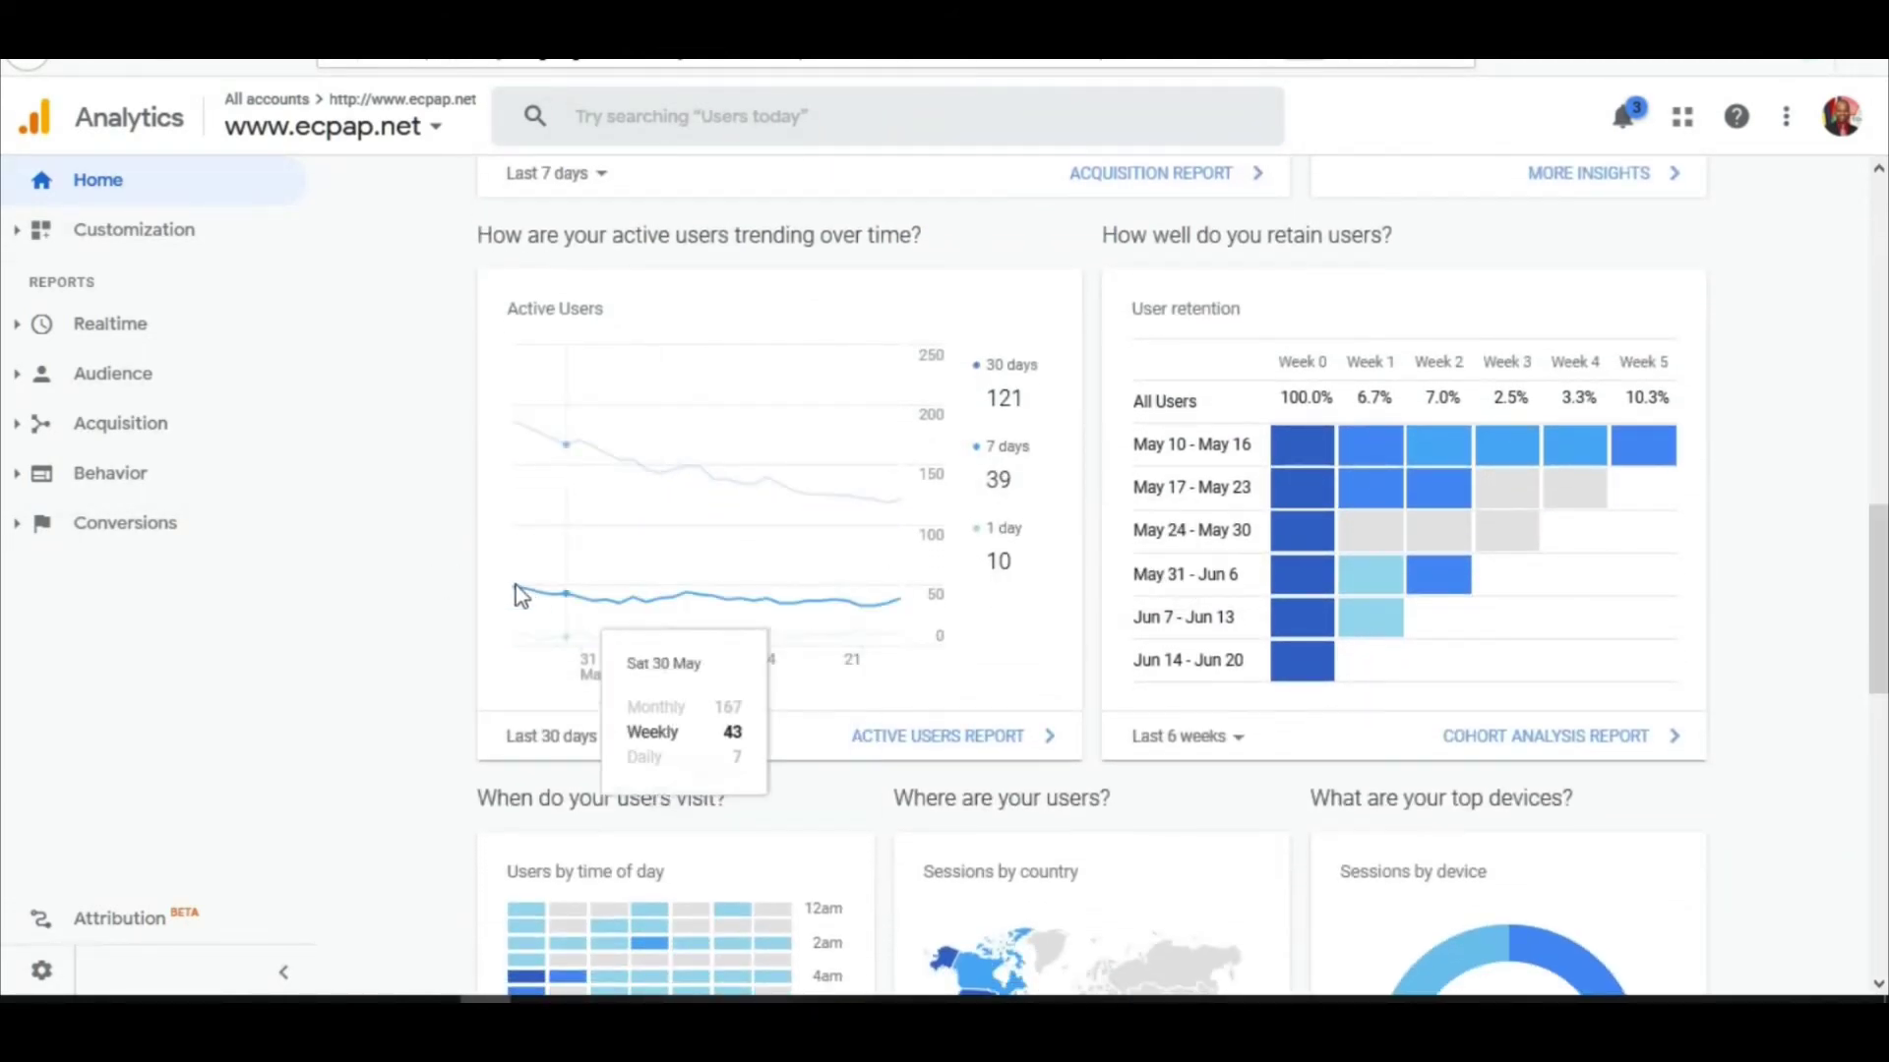
mouse_move(693, 654)
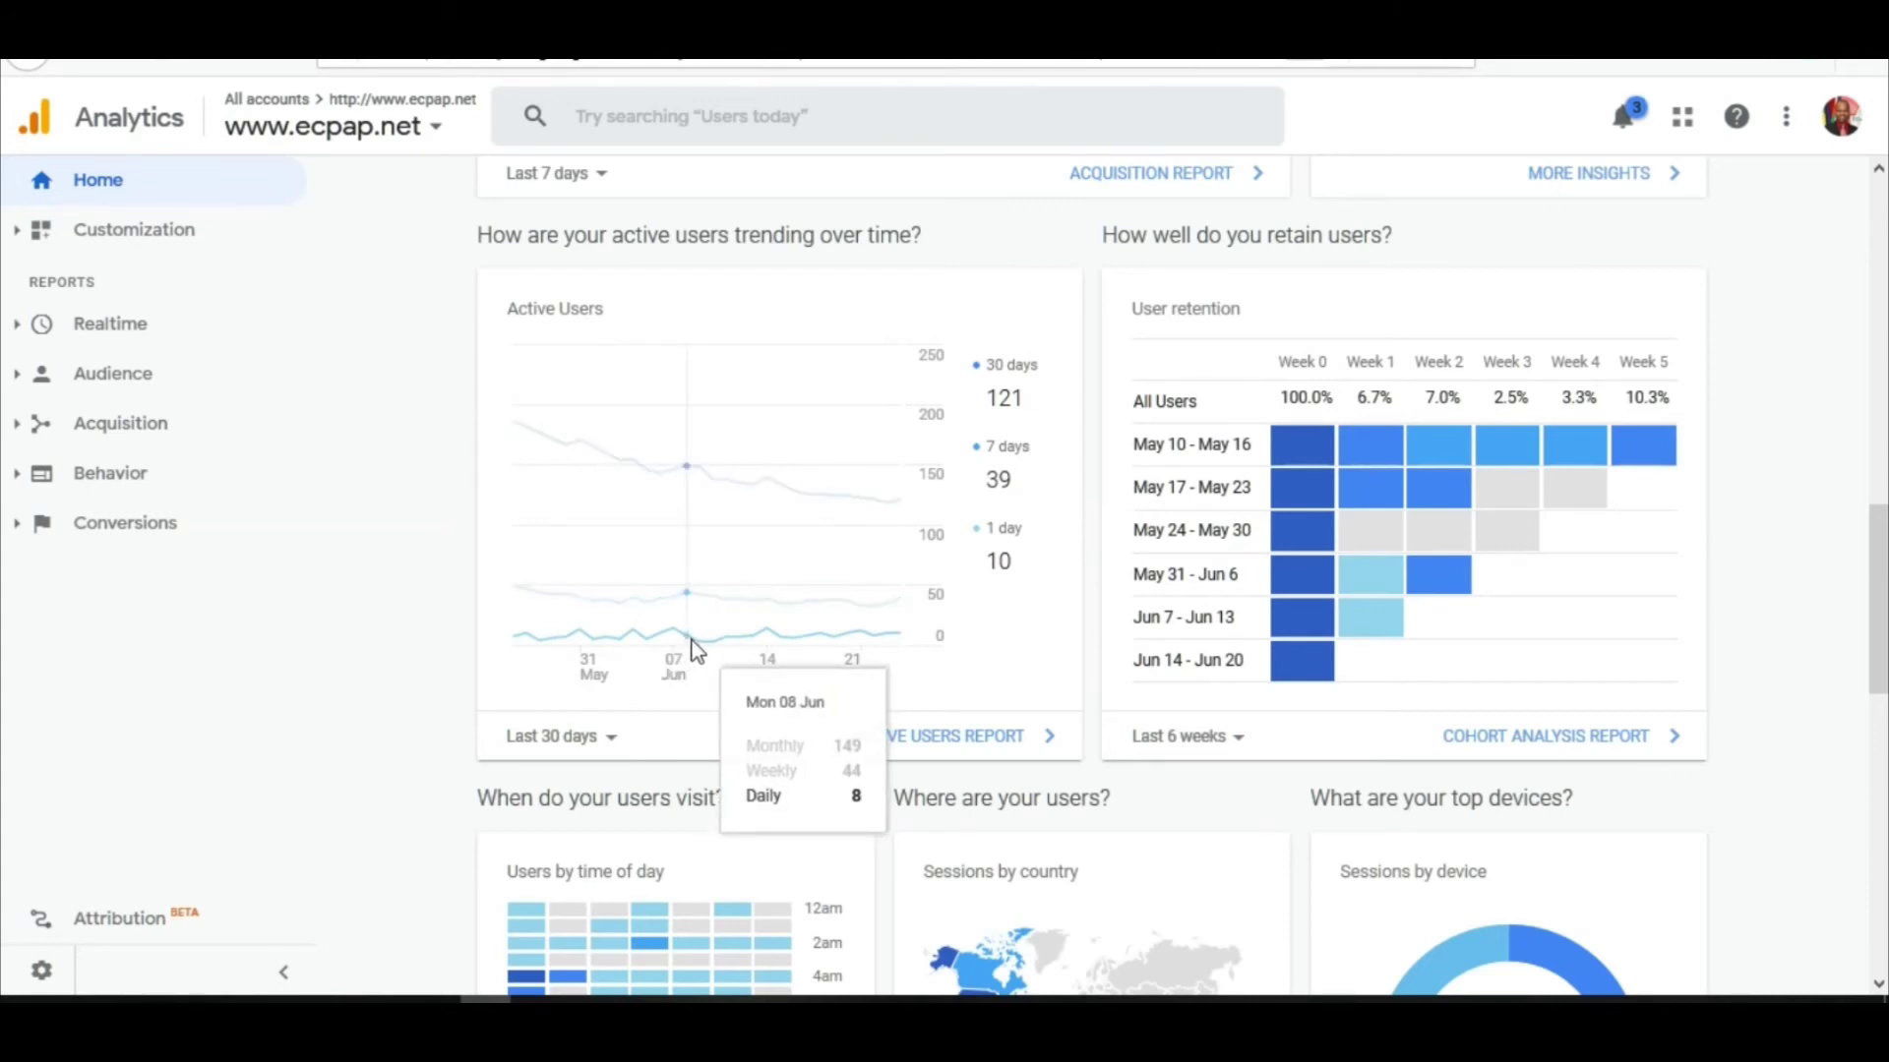
mouse_move(626, 607)
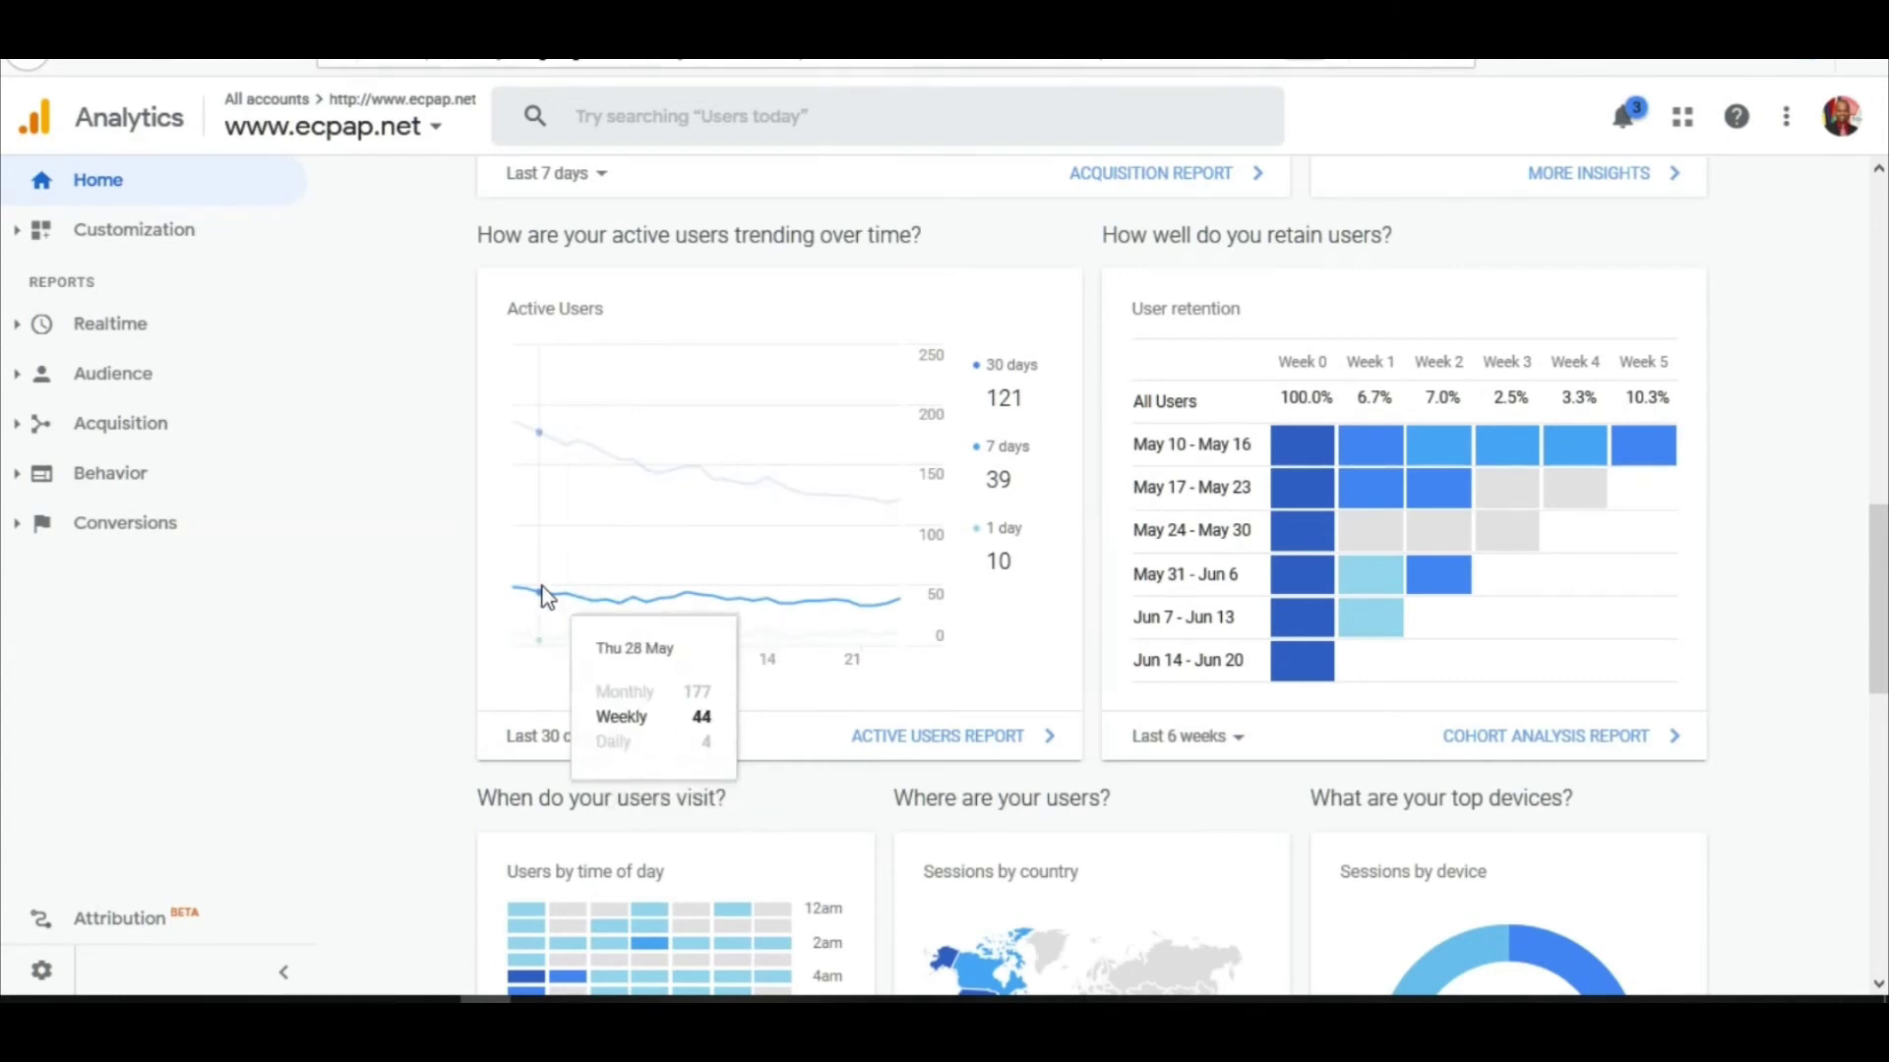
mouse_move(804, 604)
mouse_move(587, 461)
mouse_move(524, 426)
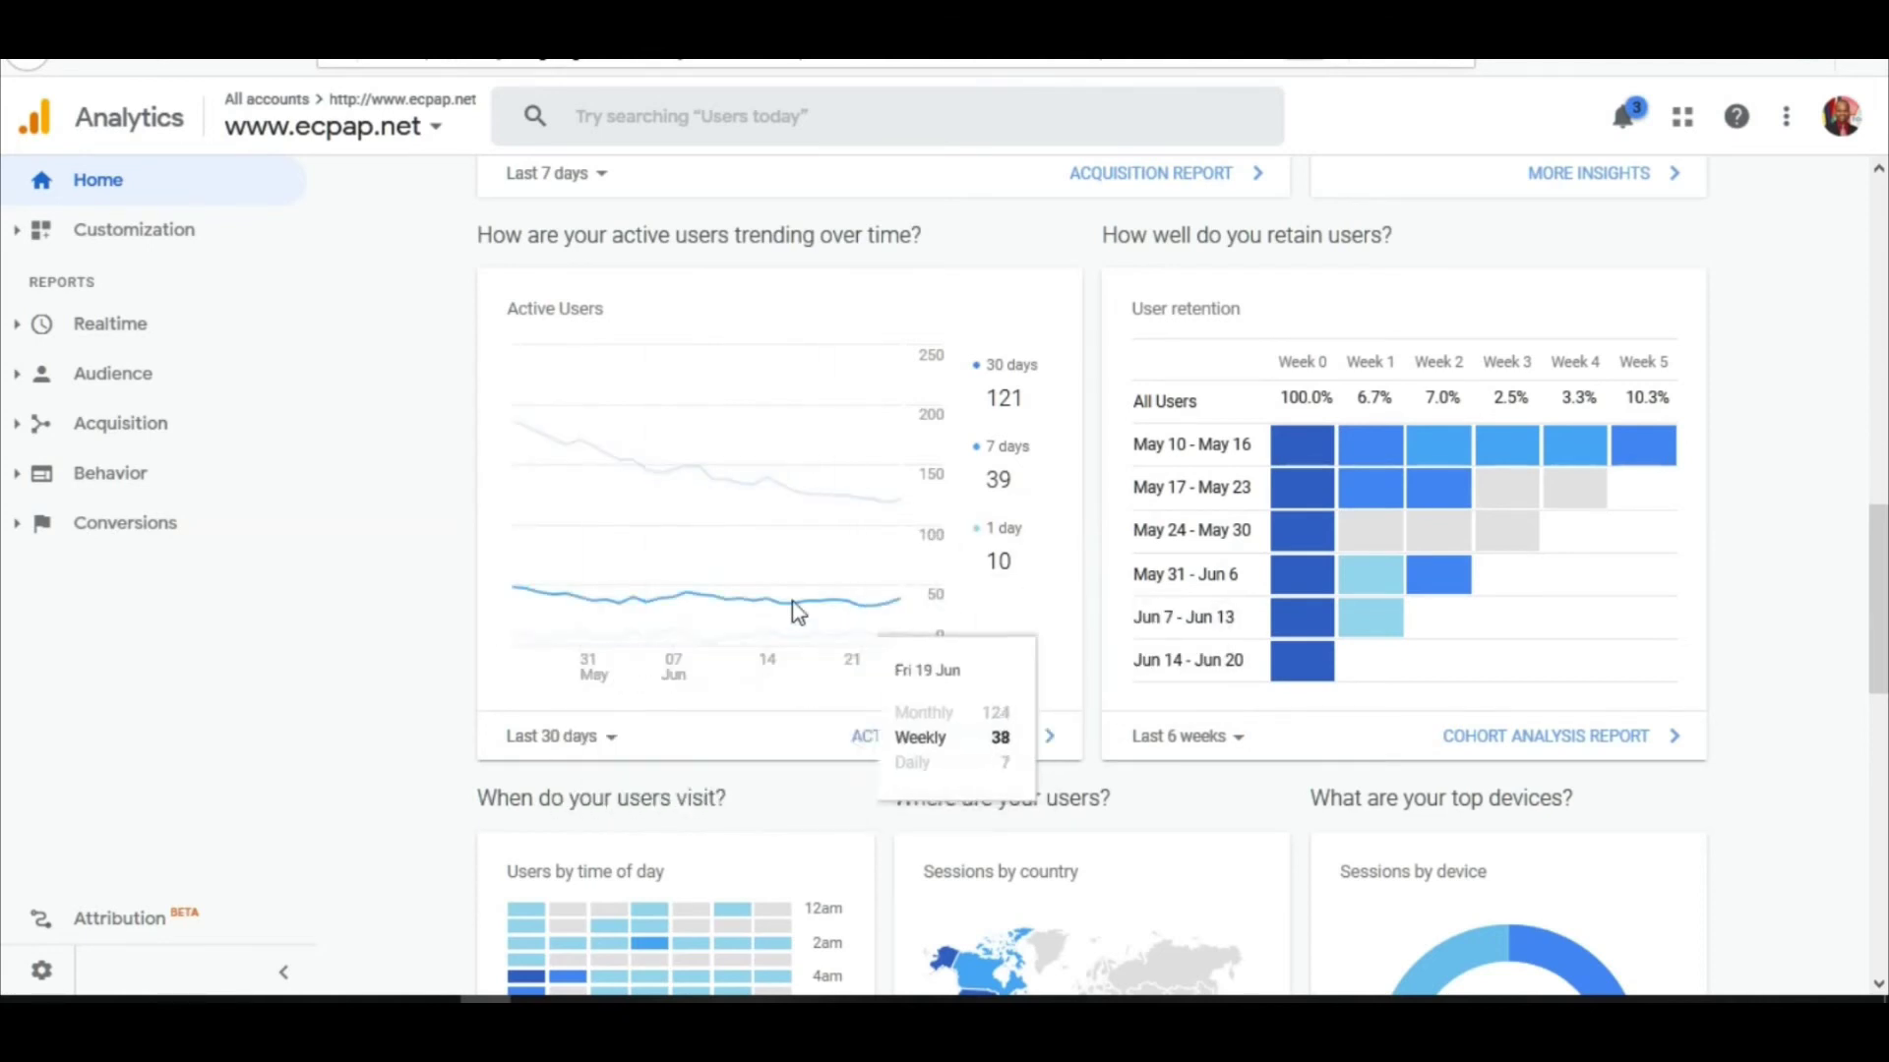
mouse_move(903, 637)
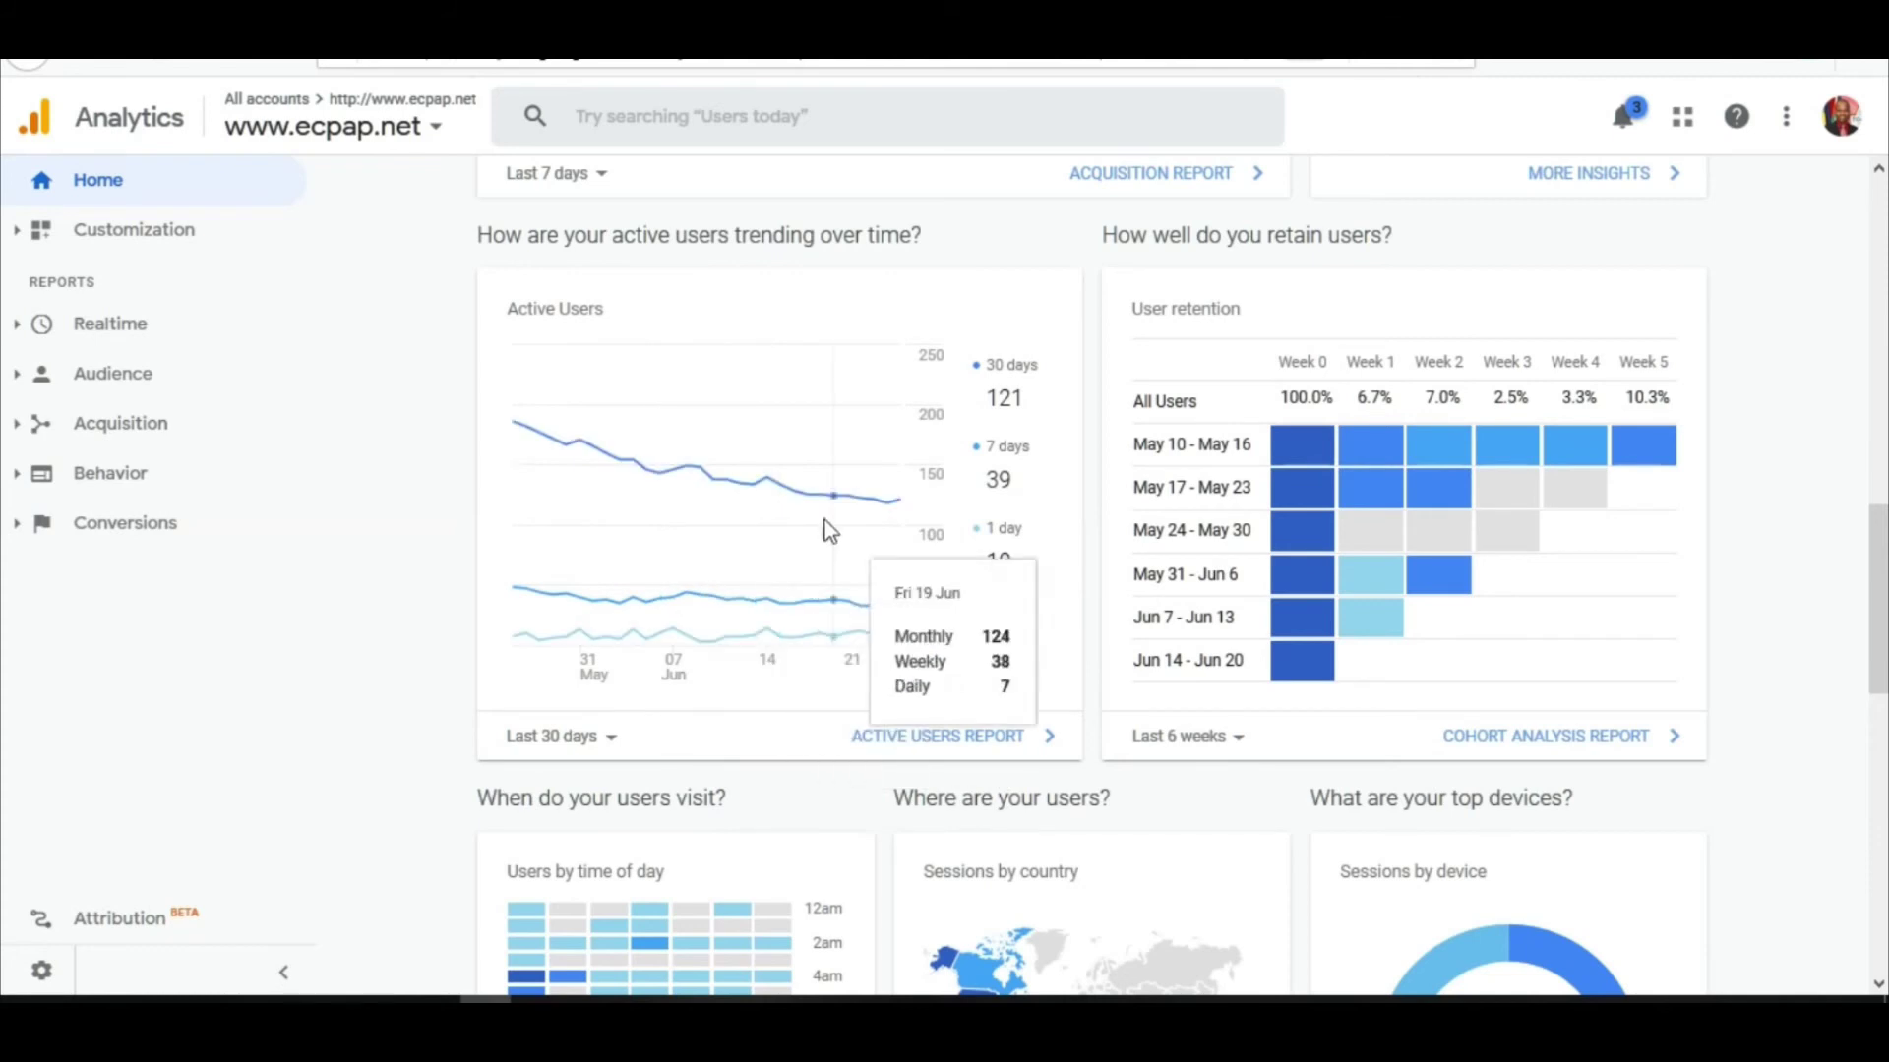
Step: Examine the Users by time of day heatmap for different days and hours of the week
drag(1879, 602, 1879, 730)
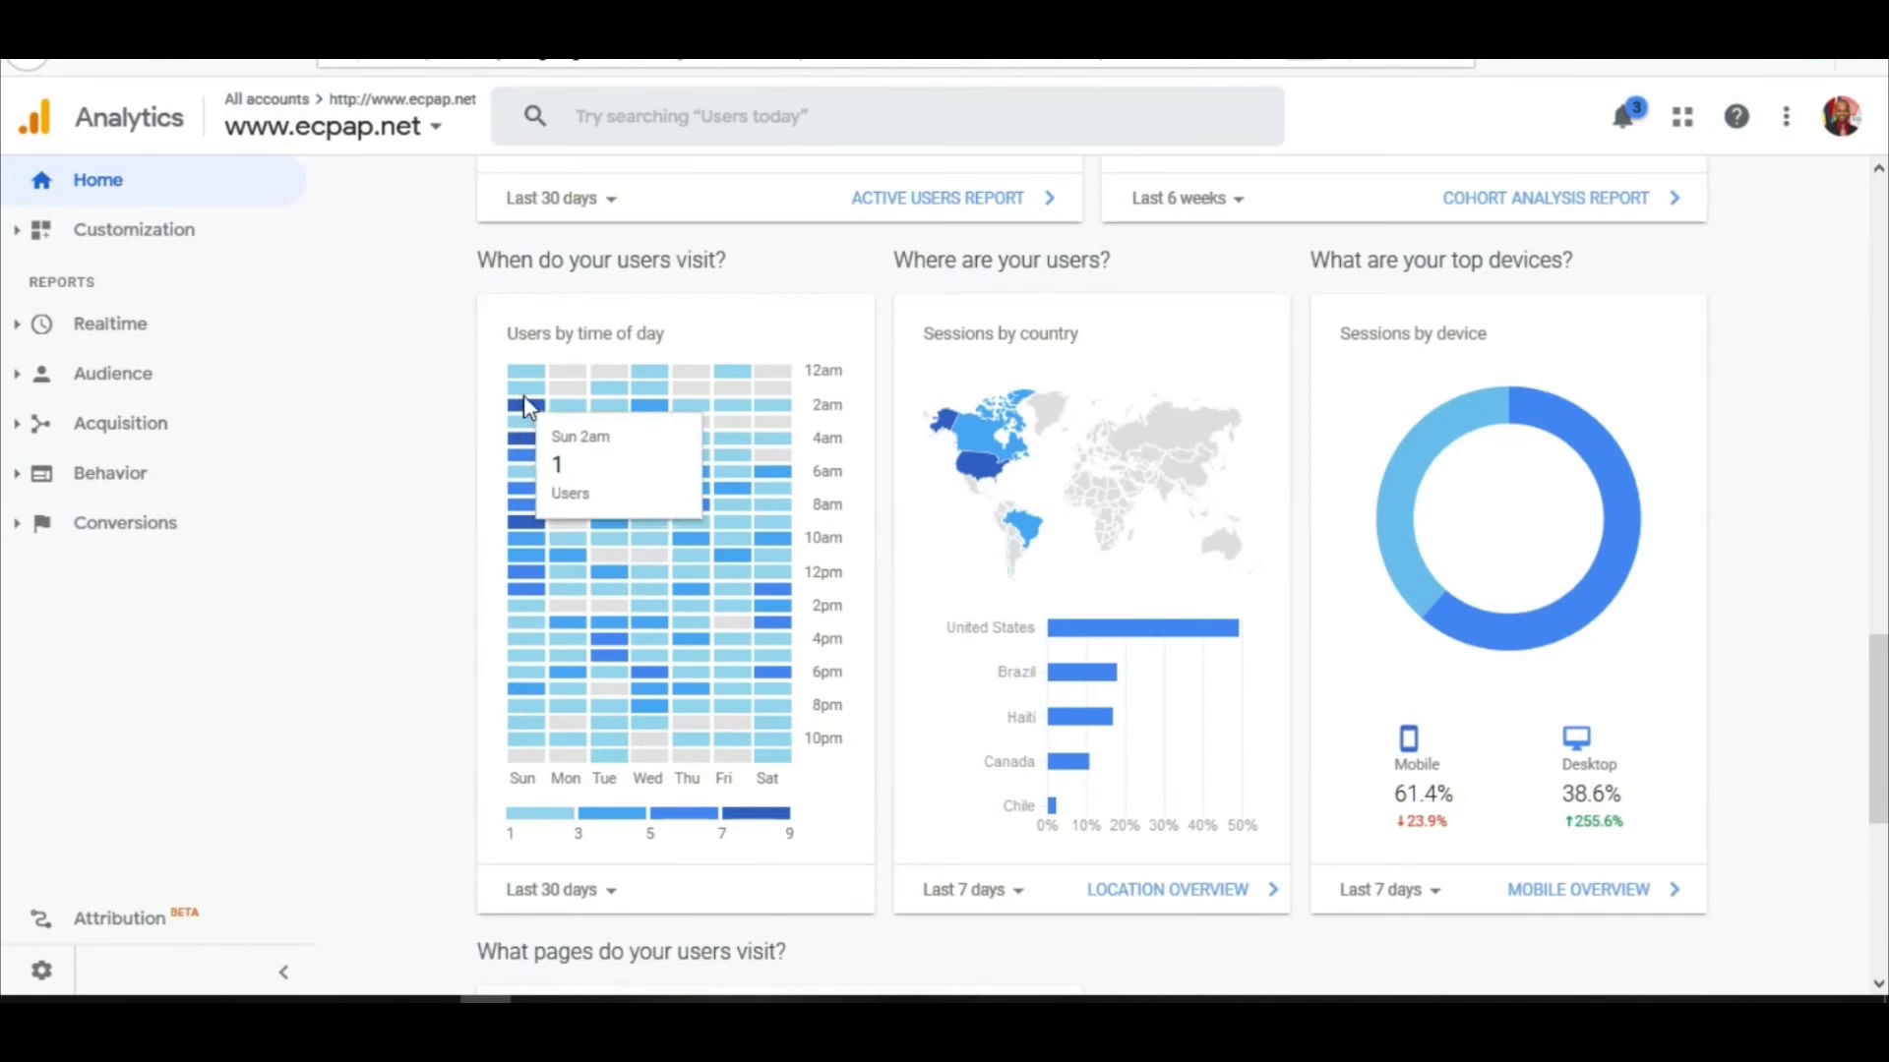
mouse_move(524, 686)
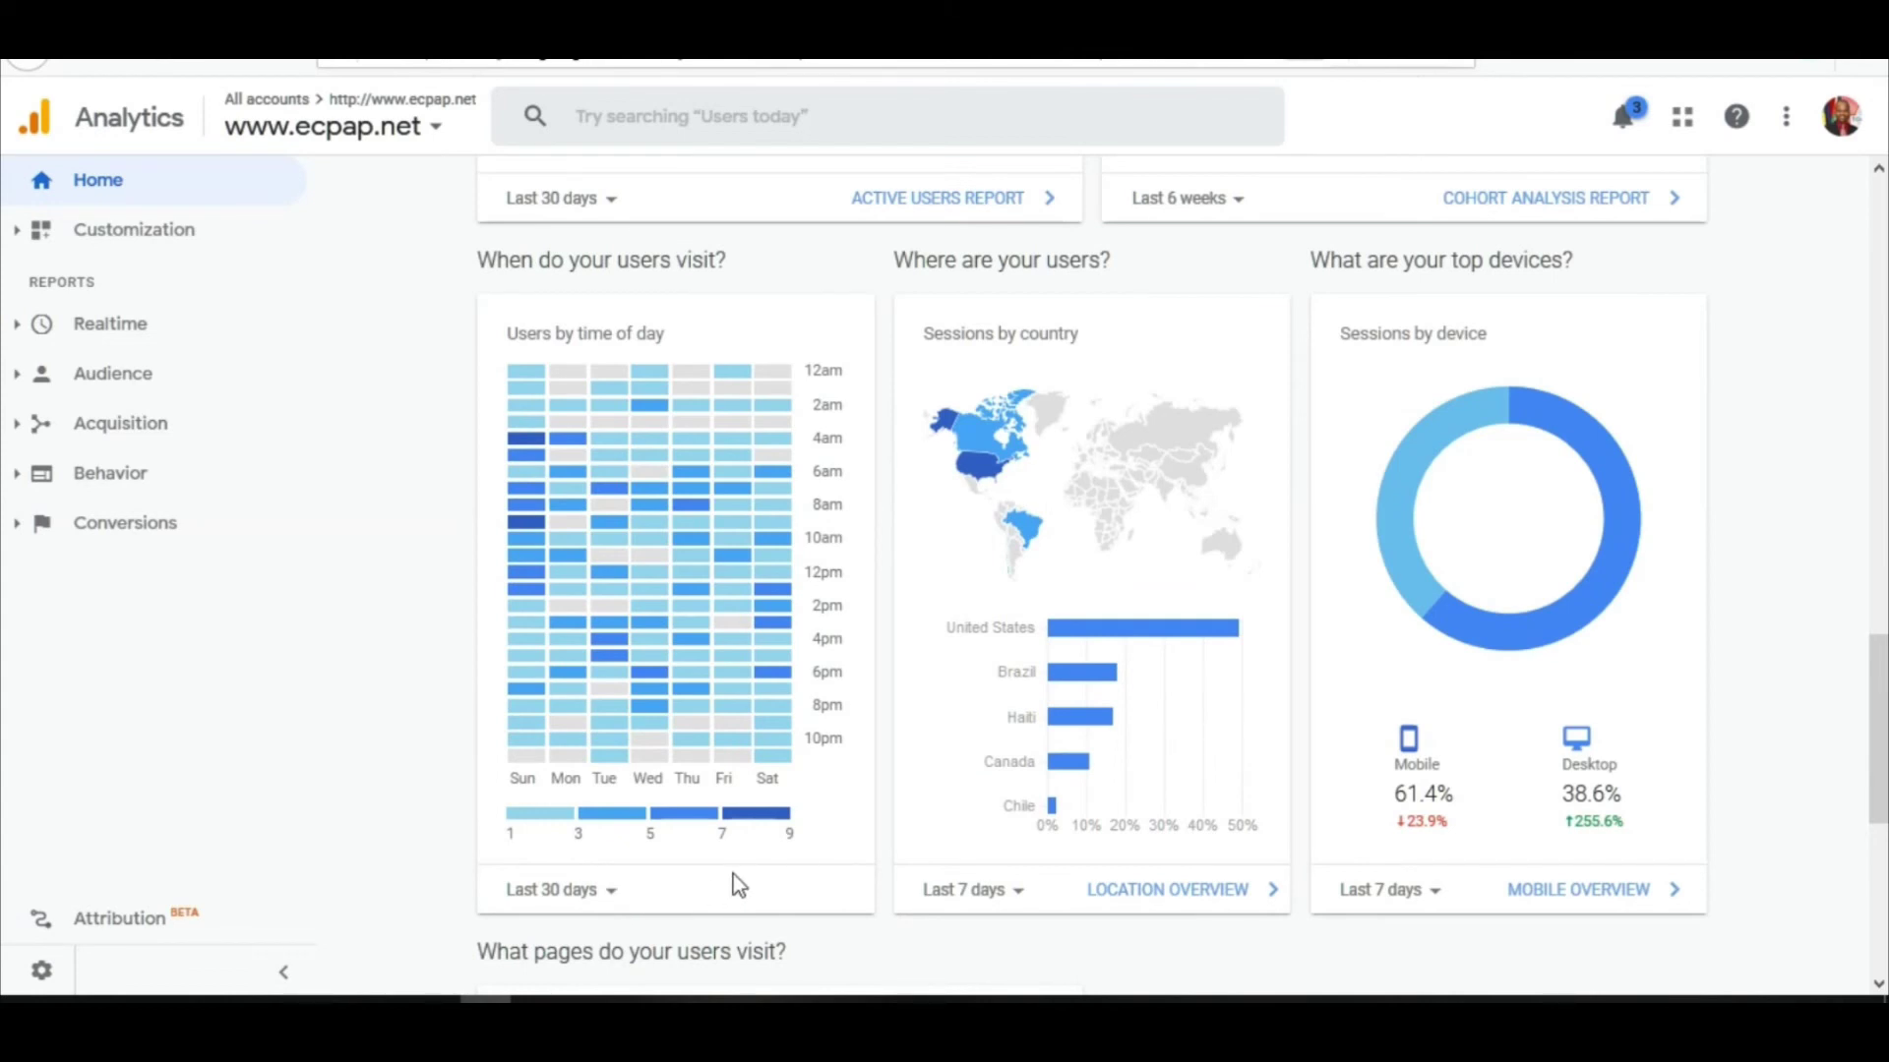
mouse_move(577, 765)
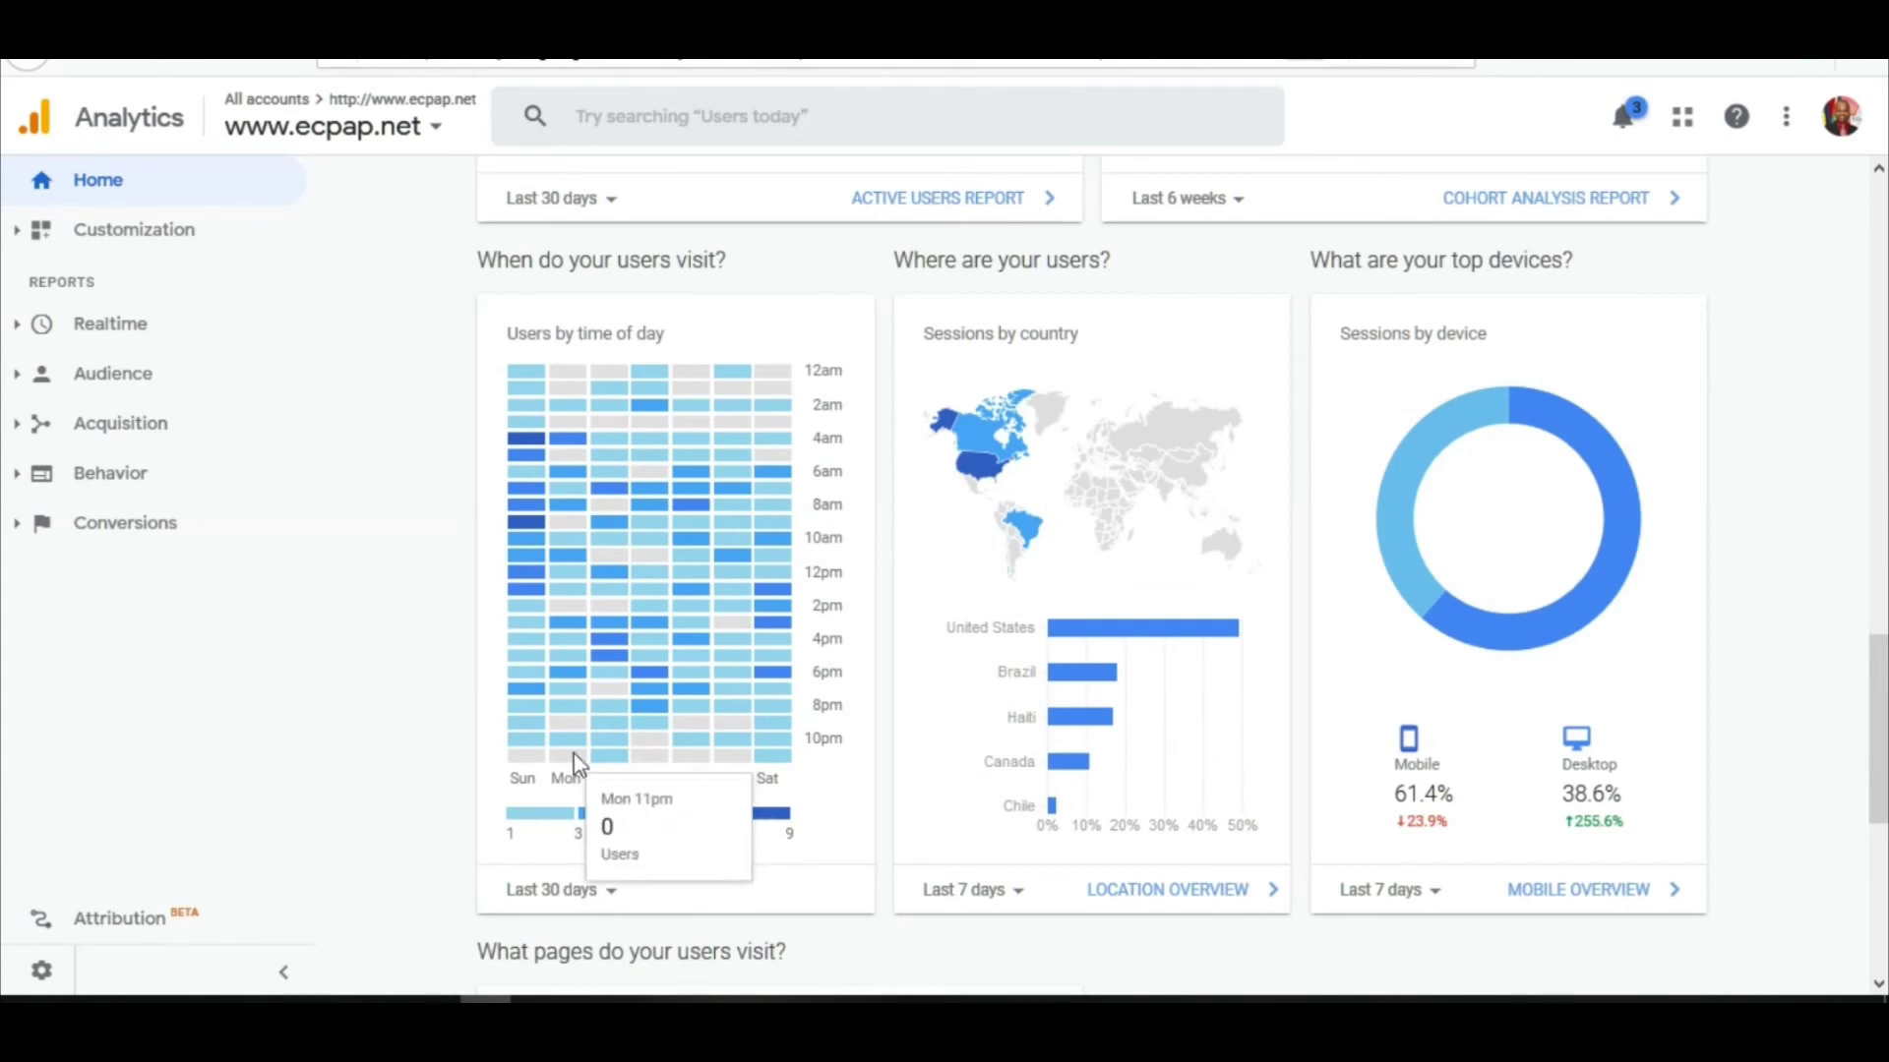
mouse_move(558, 403)
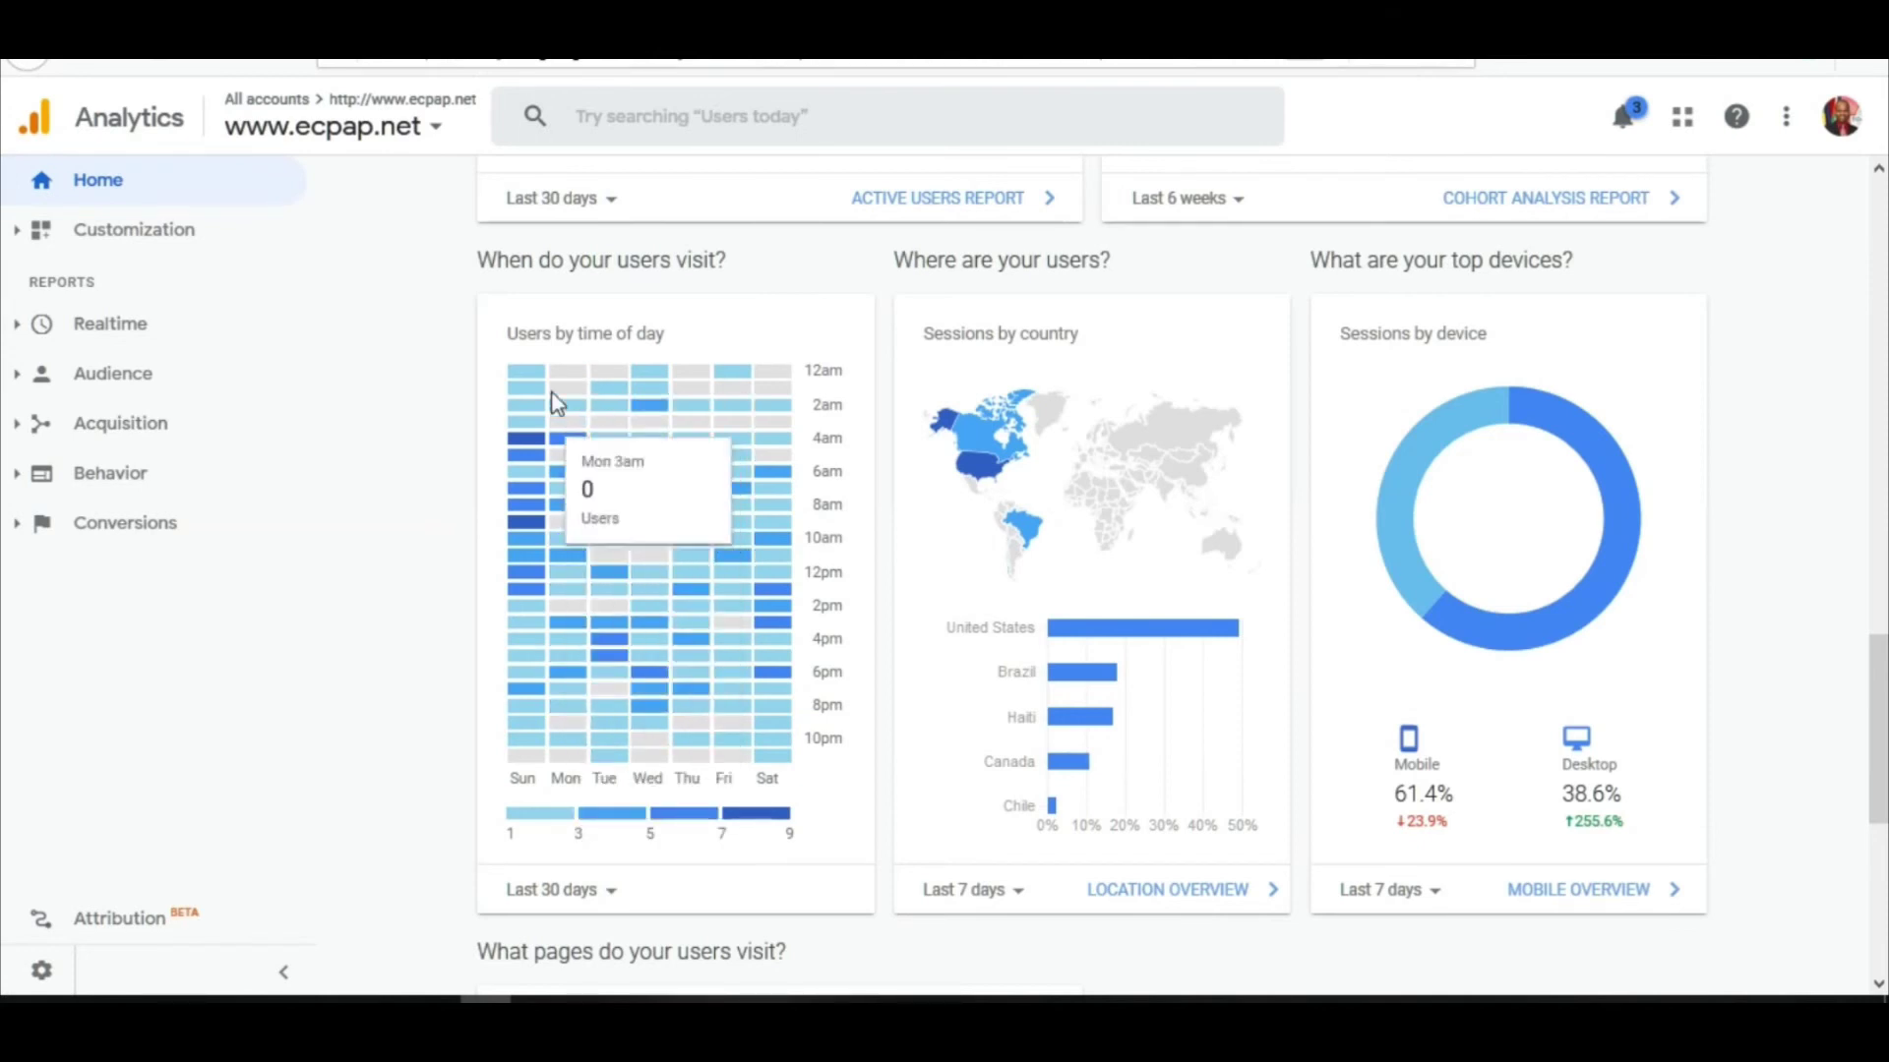
mouse_move(573, 597)
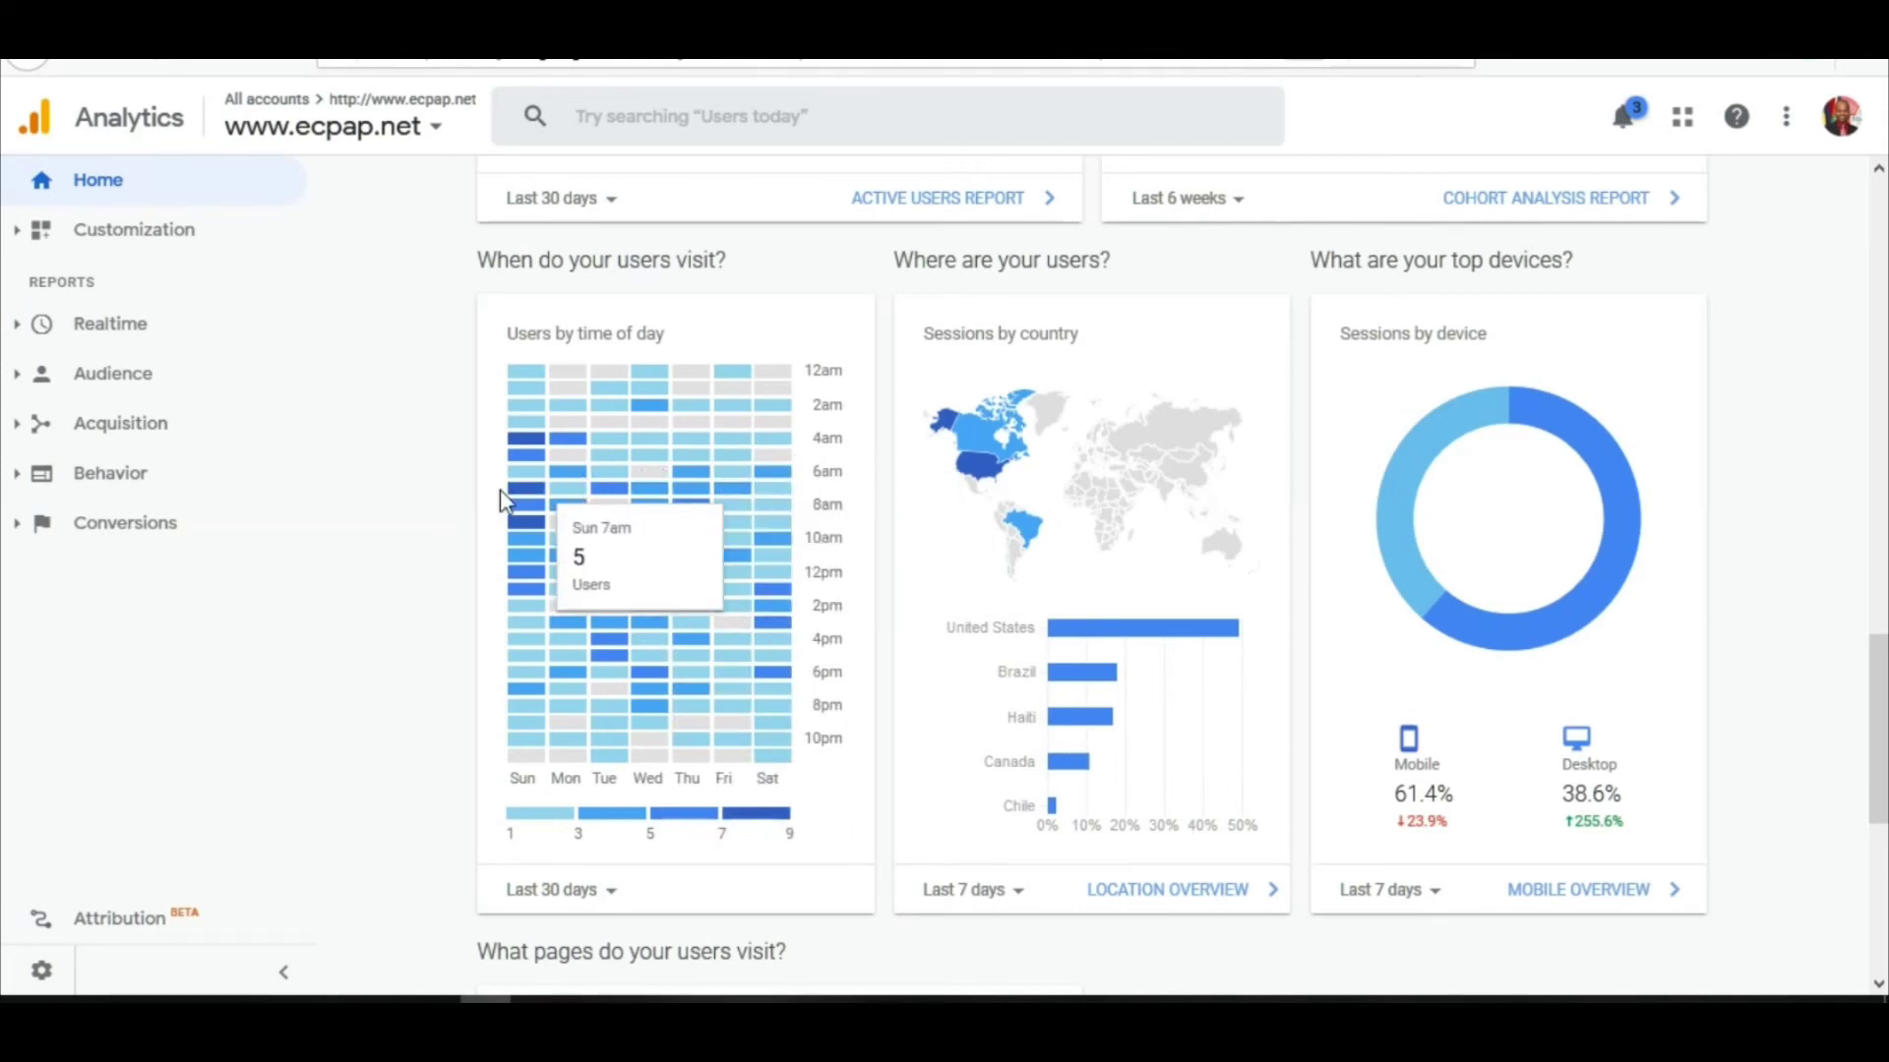
mouse_move(494, 489)
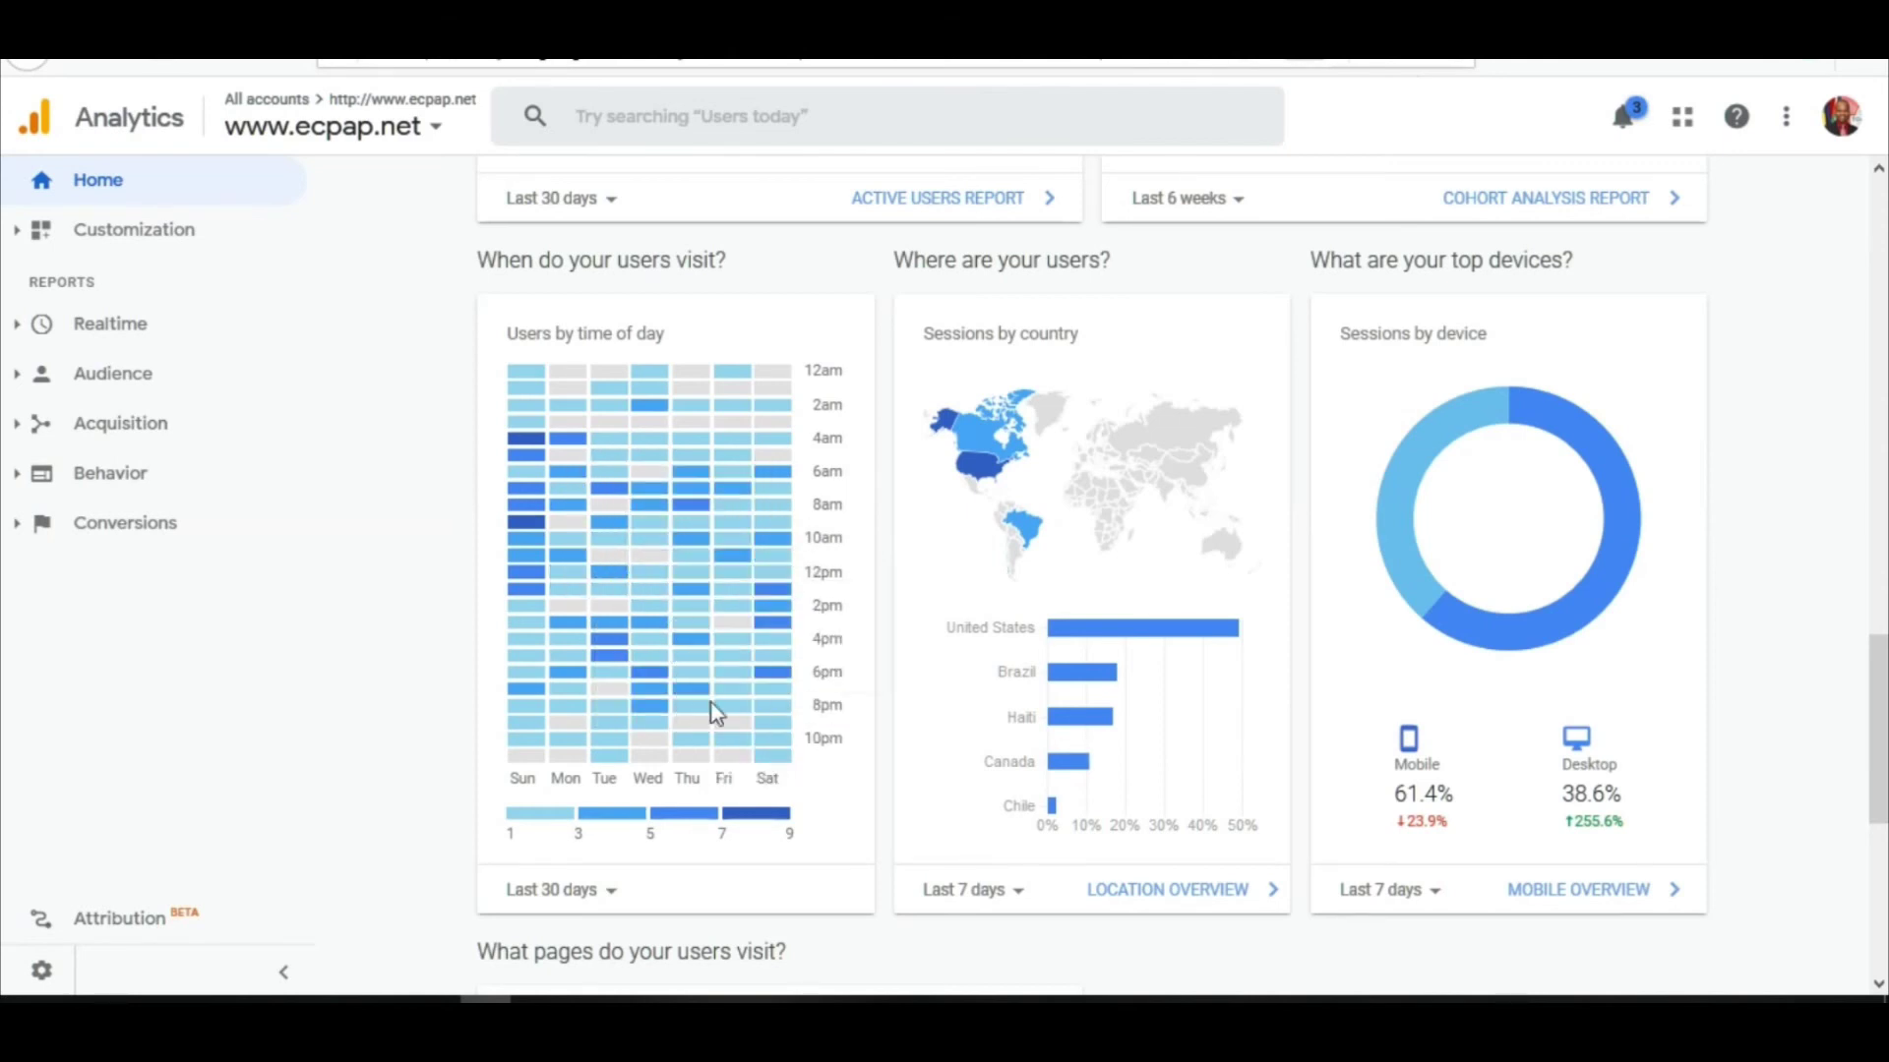
mouse_move(773, 689)
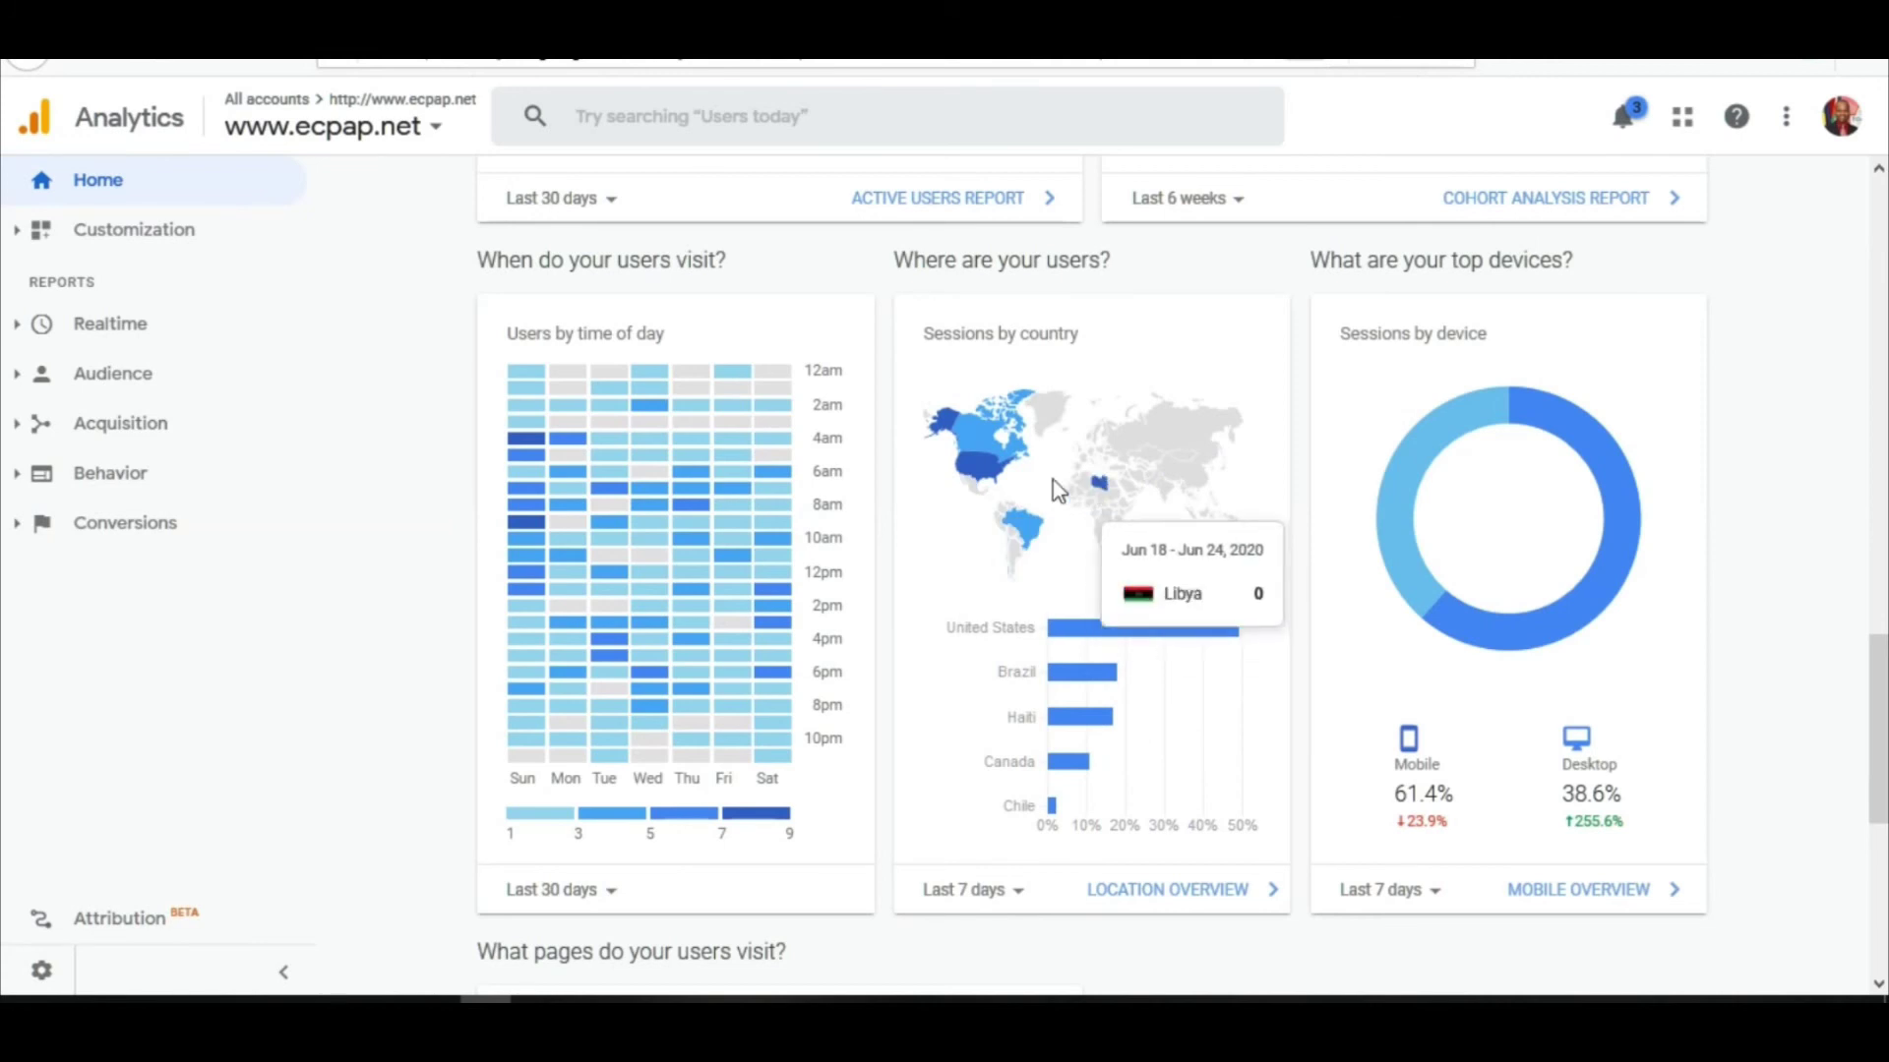
Step: Review sessions by country on the map and bar chart, and compare mobile and desktop sessions by device
mouse_move(979, 466)
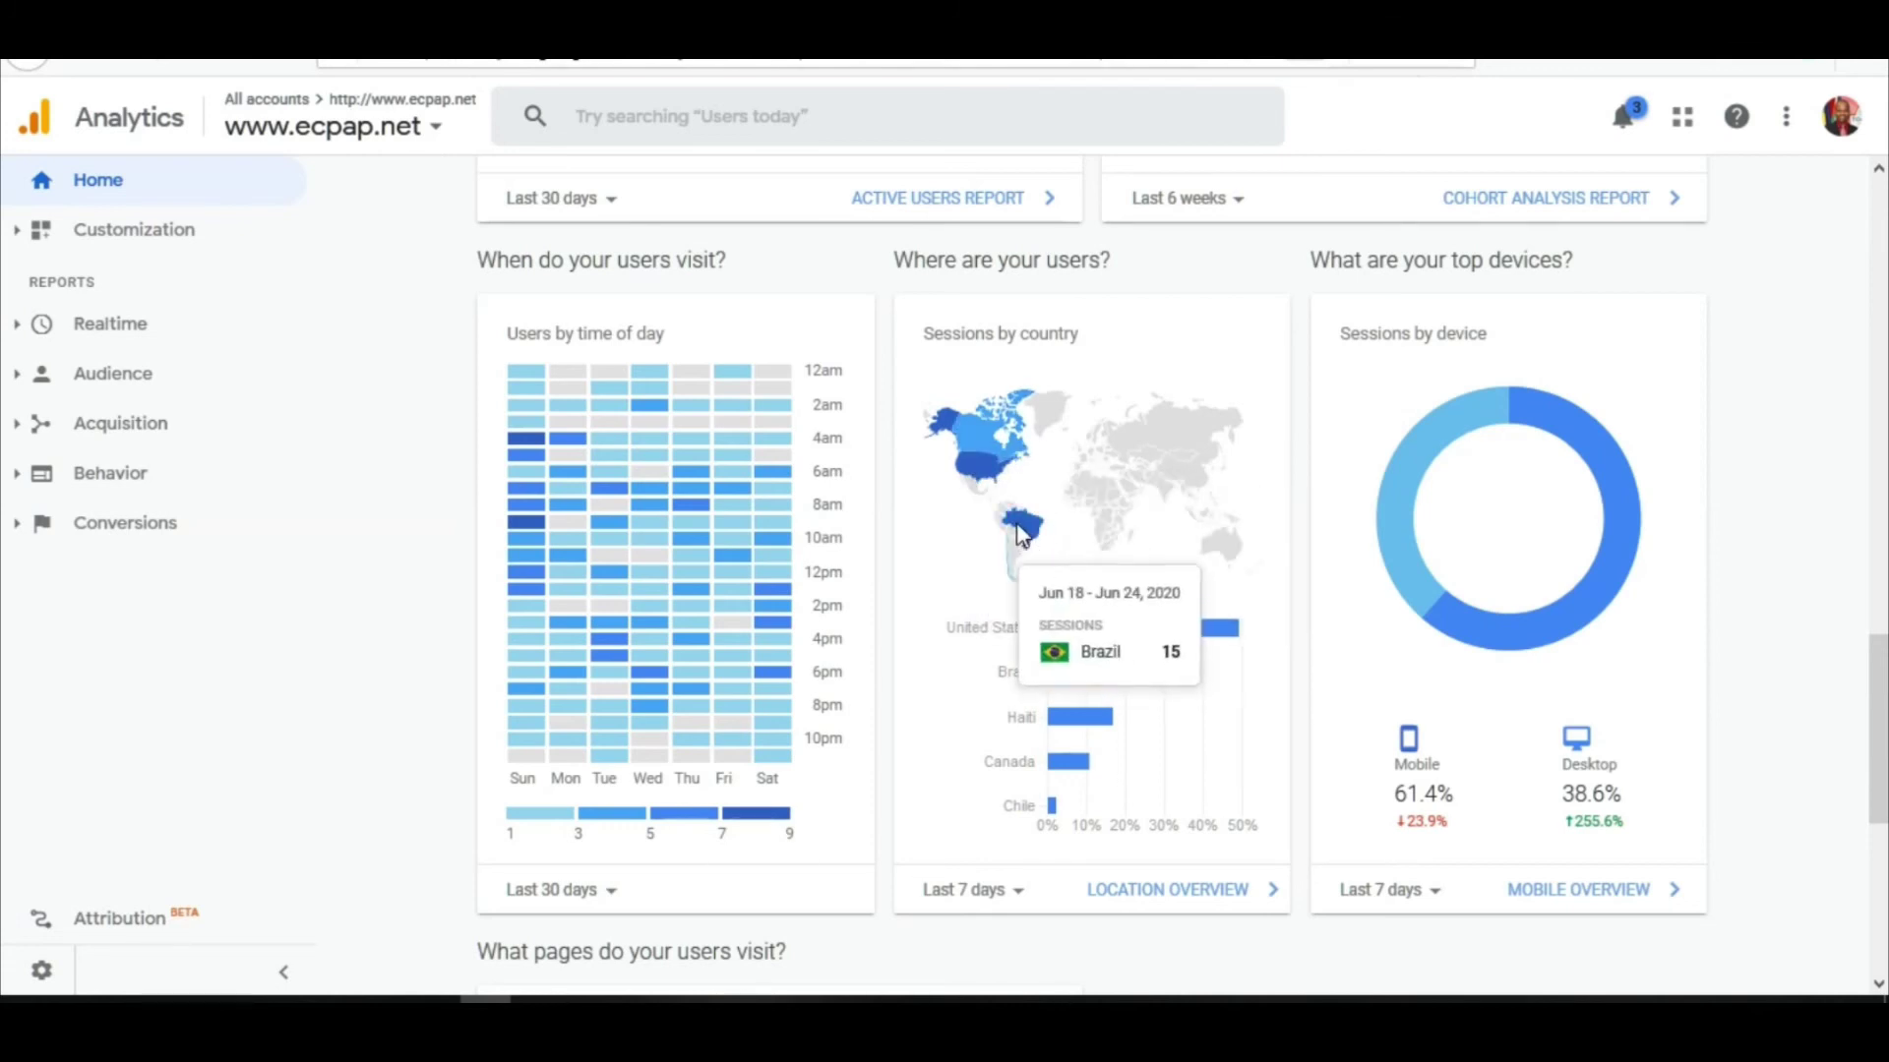
mouse_move(1026, 536)
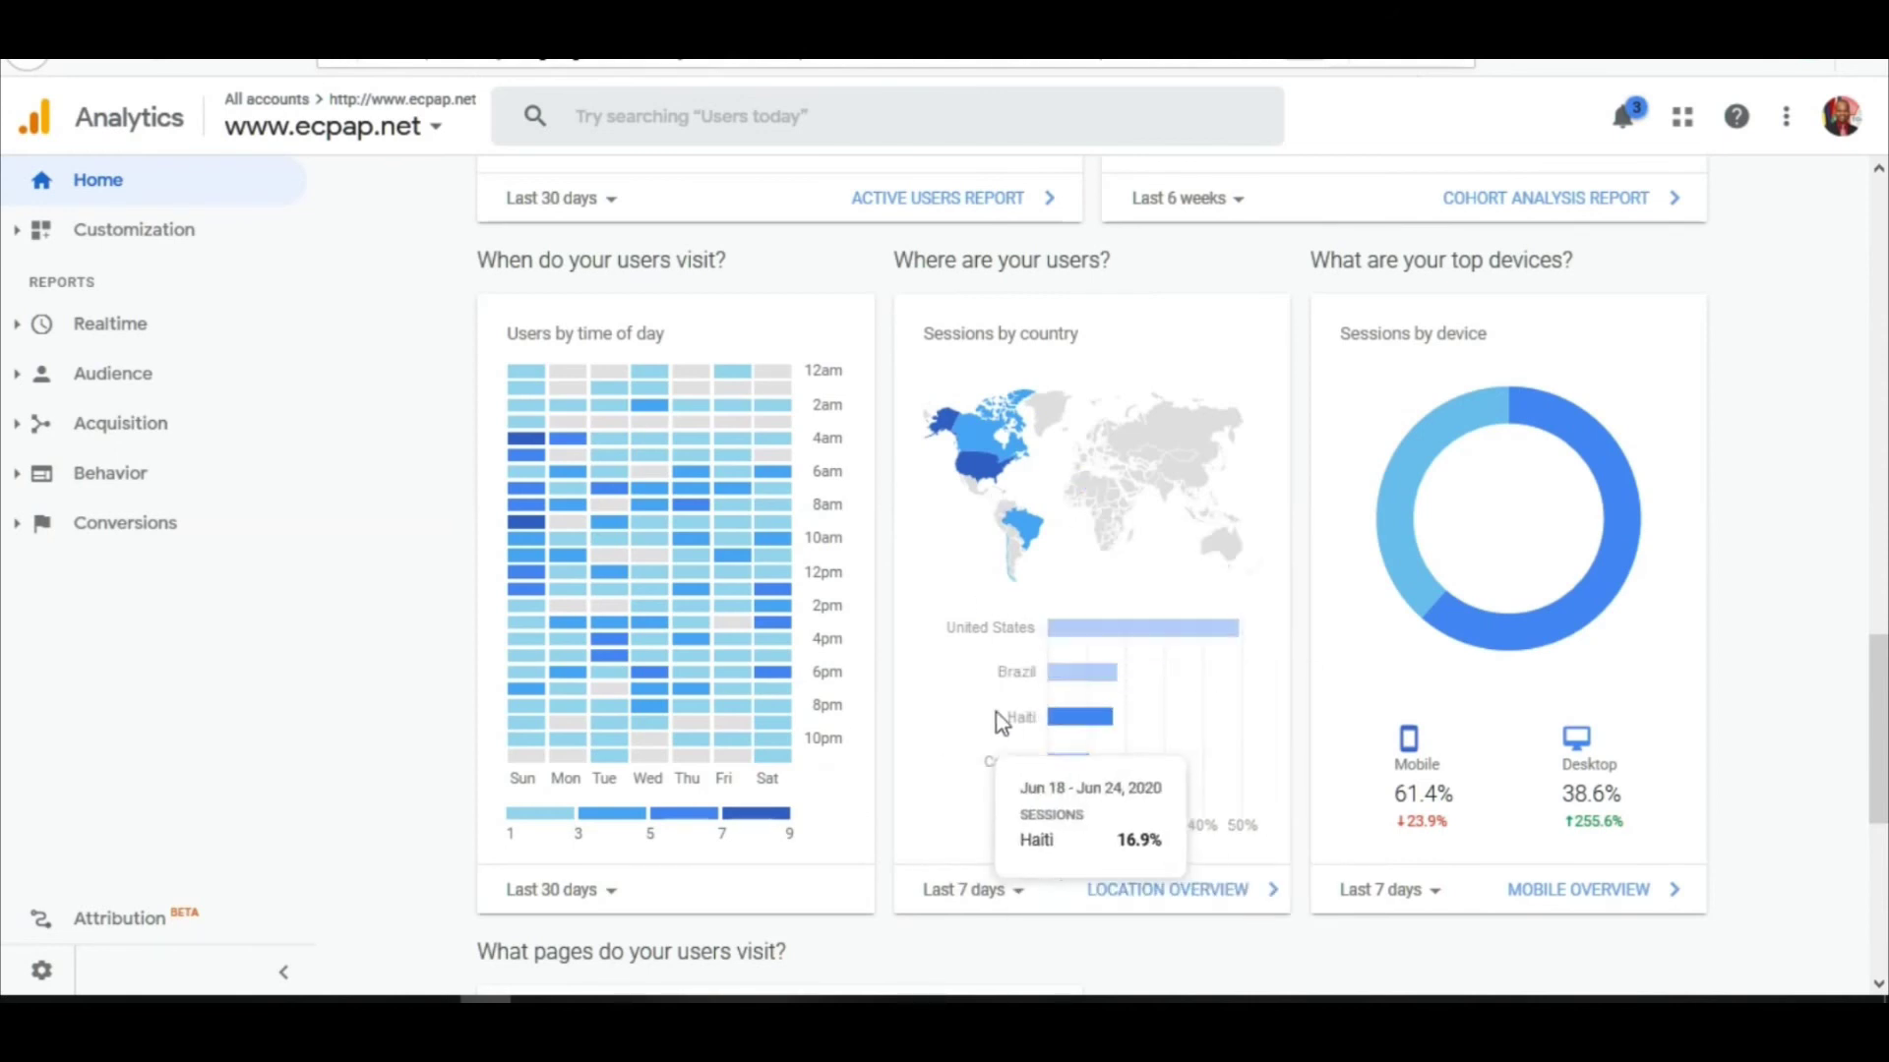
mouse_move(1448, 565)
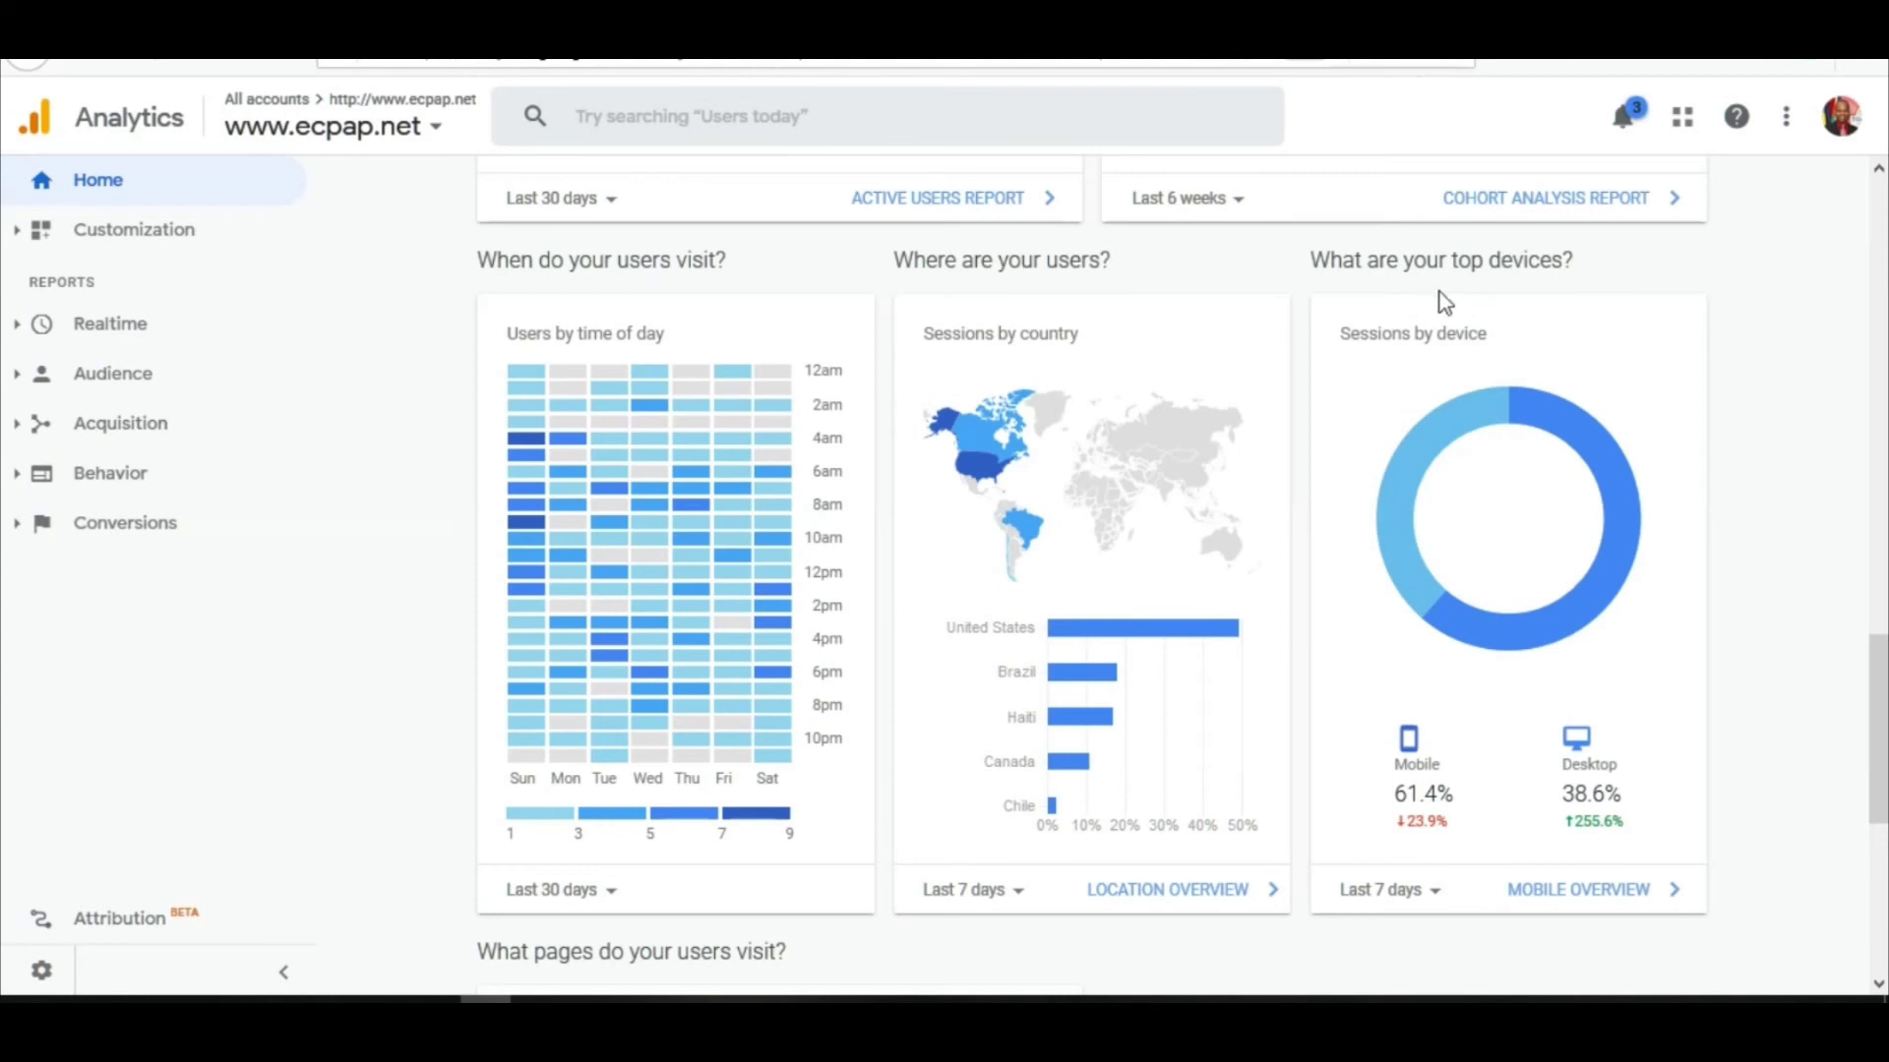
mouse_move(1434, 812)
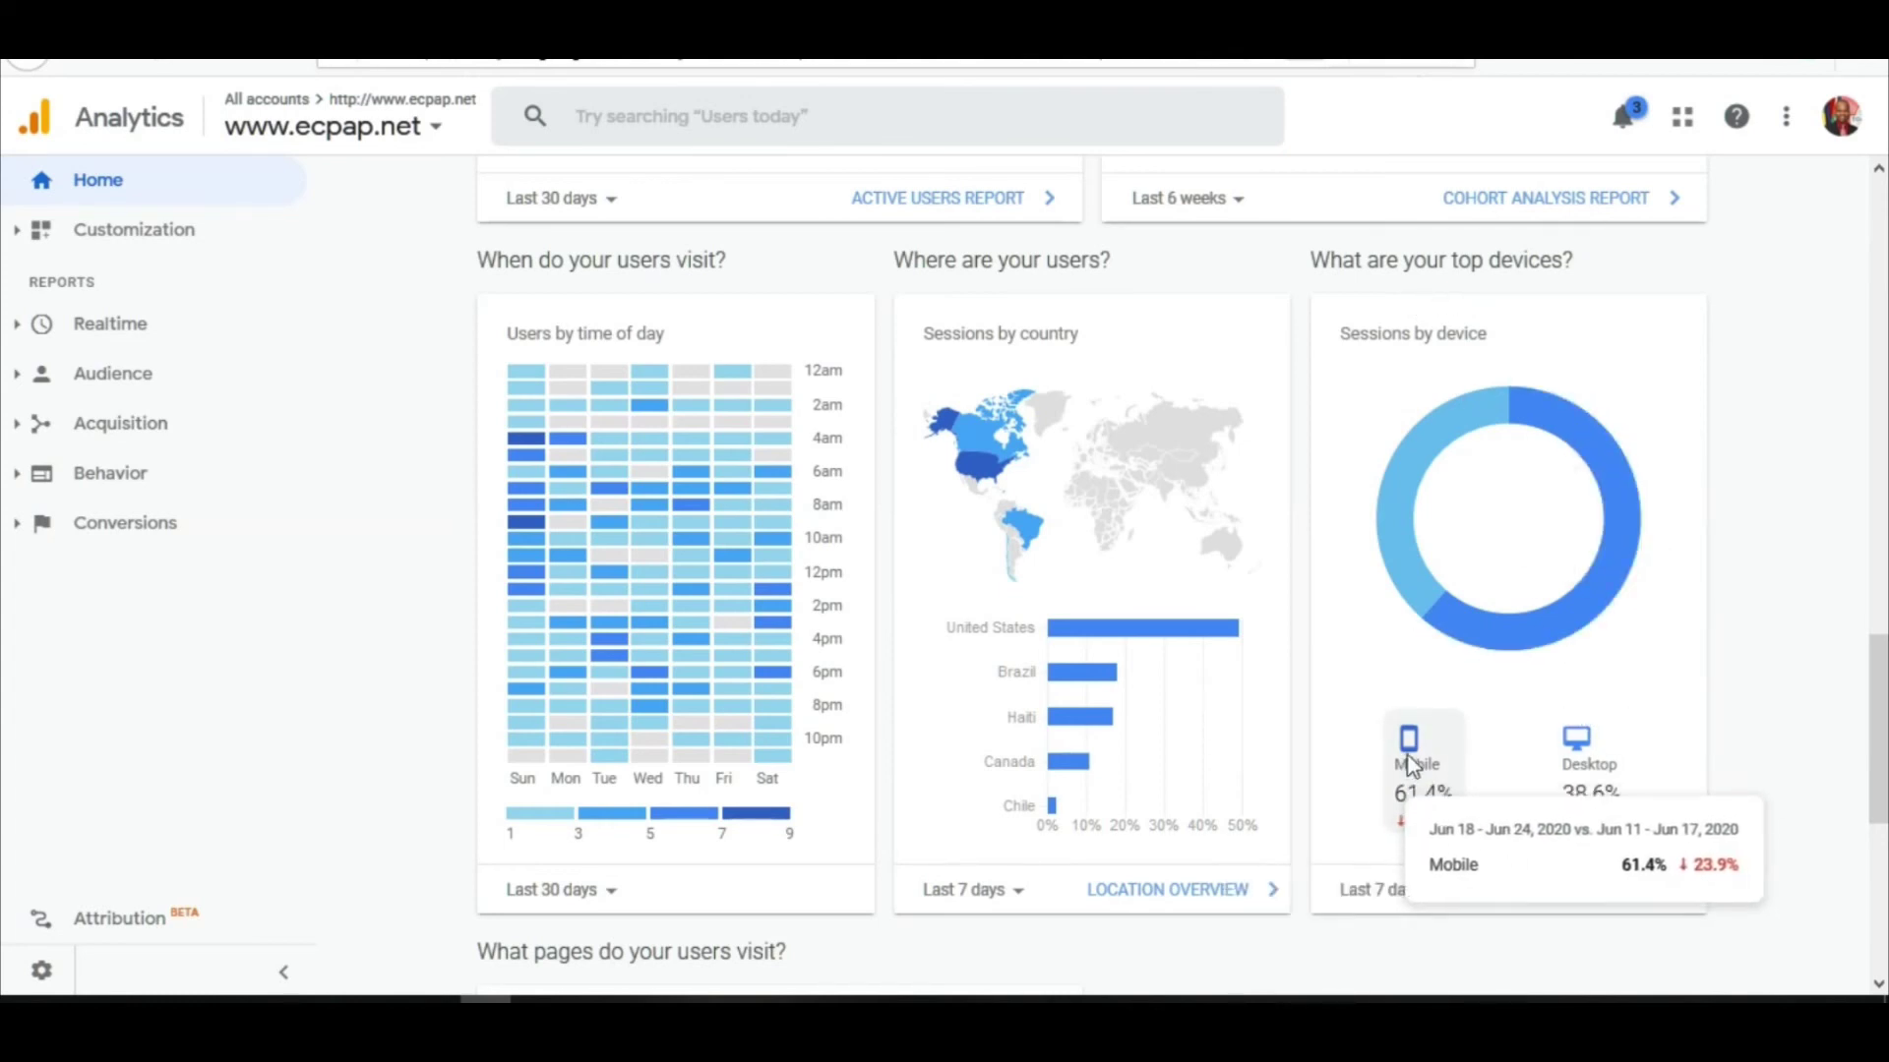
mouse_move(1580, 787)
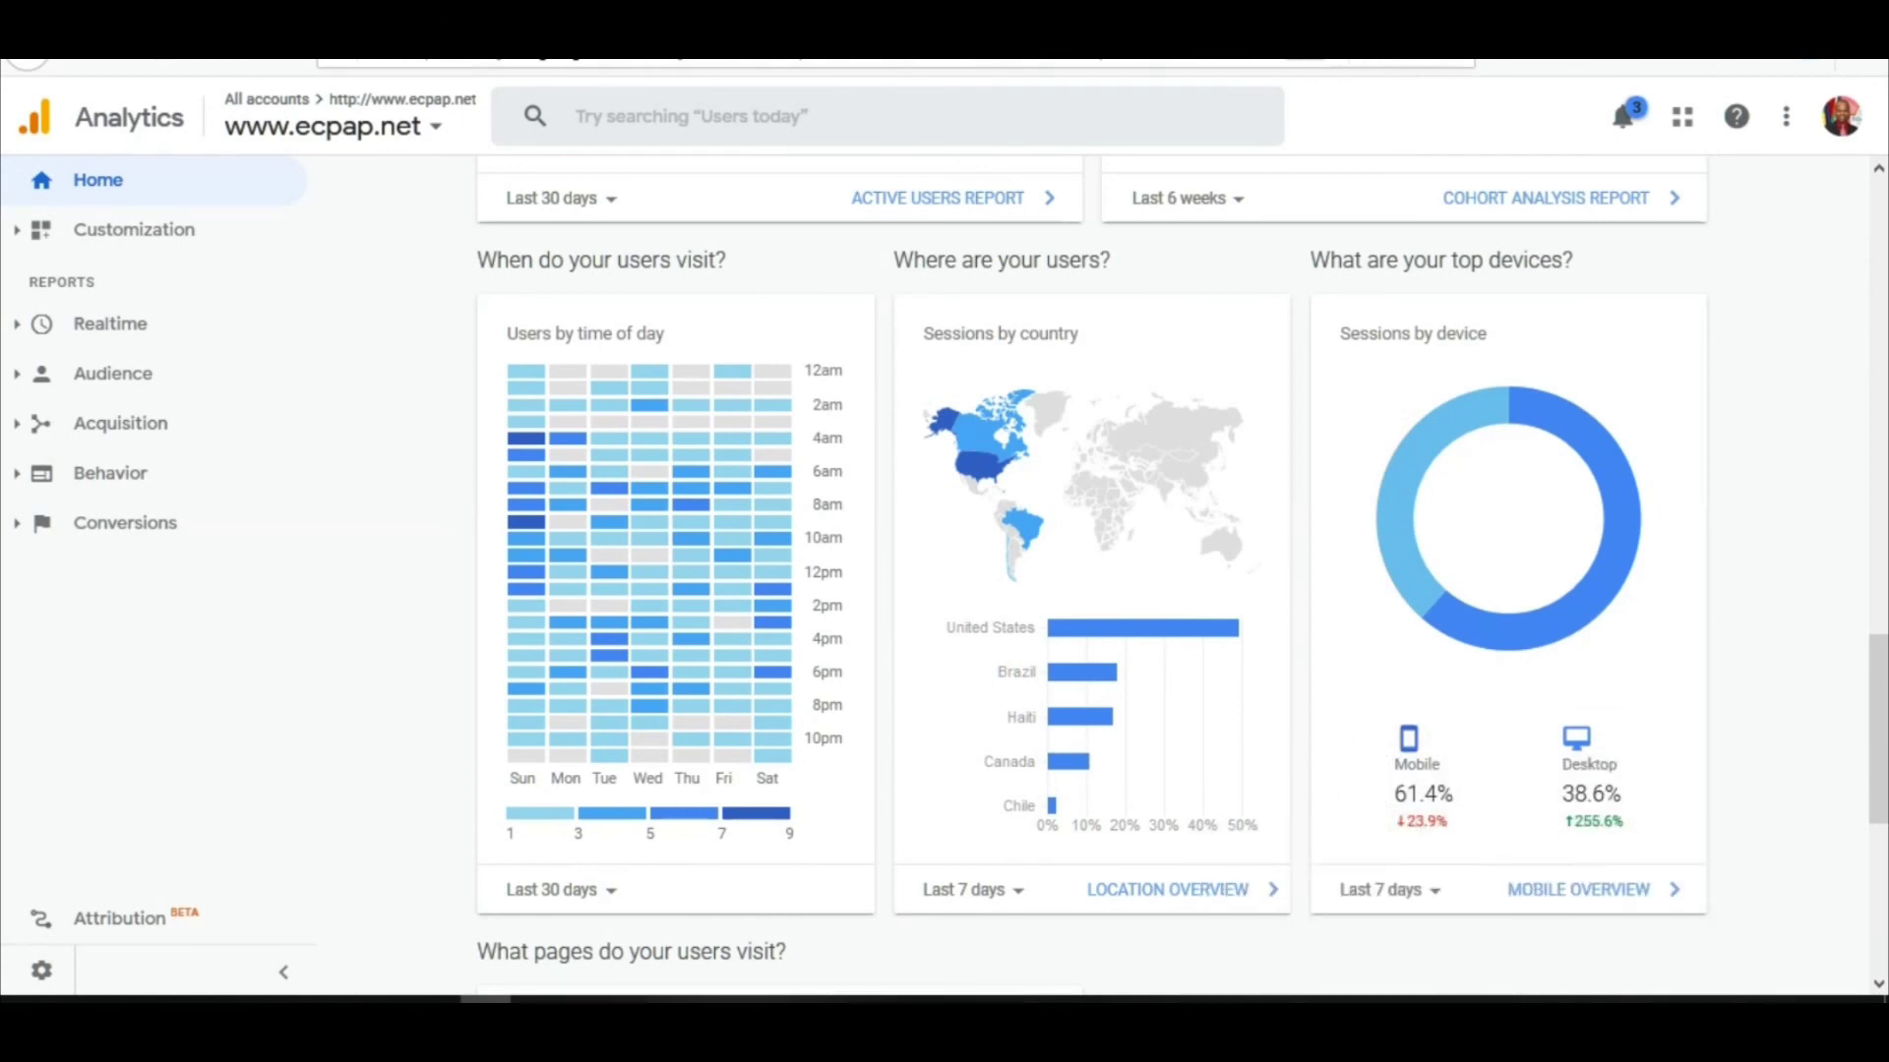
Step: Review the table of pages users visit and its available date ranges, and return to the start of the home dashboard
drag(1879, 694, 1879, 822)
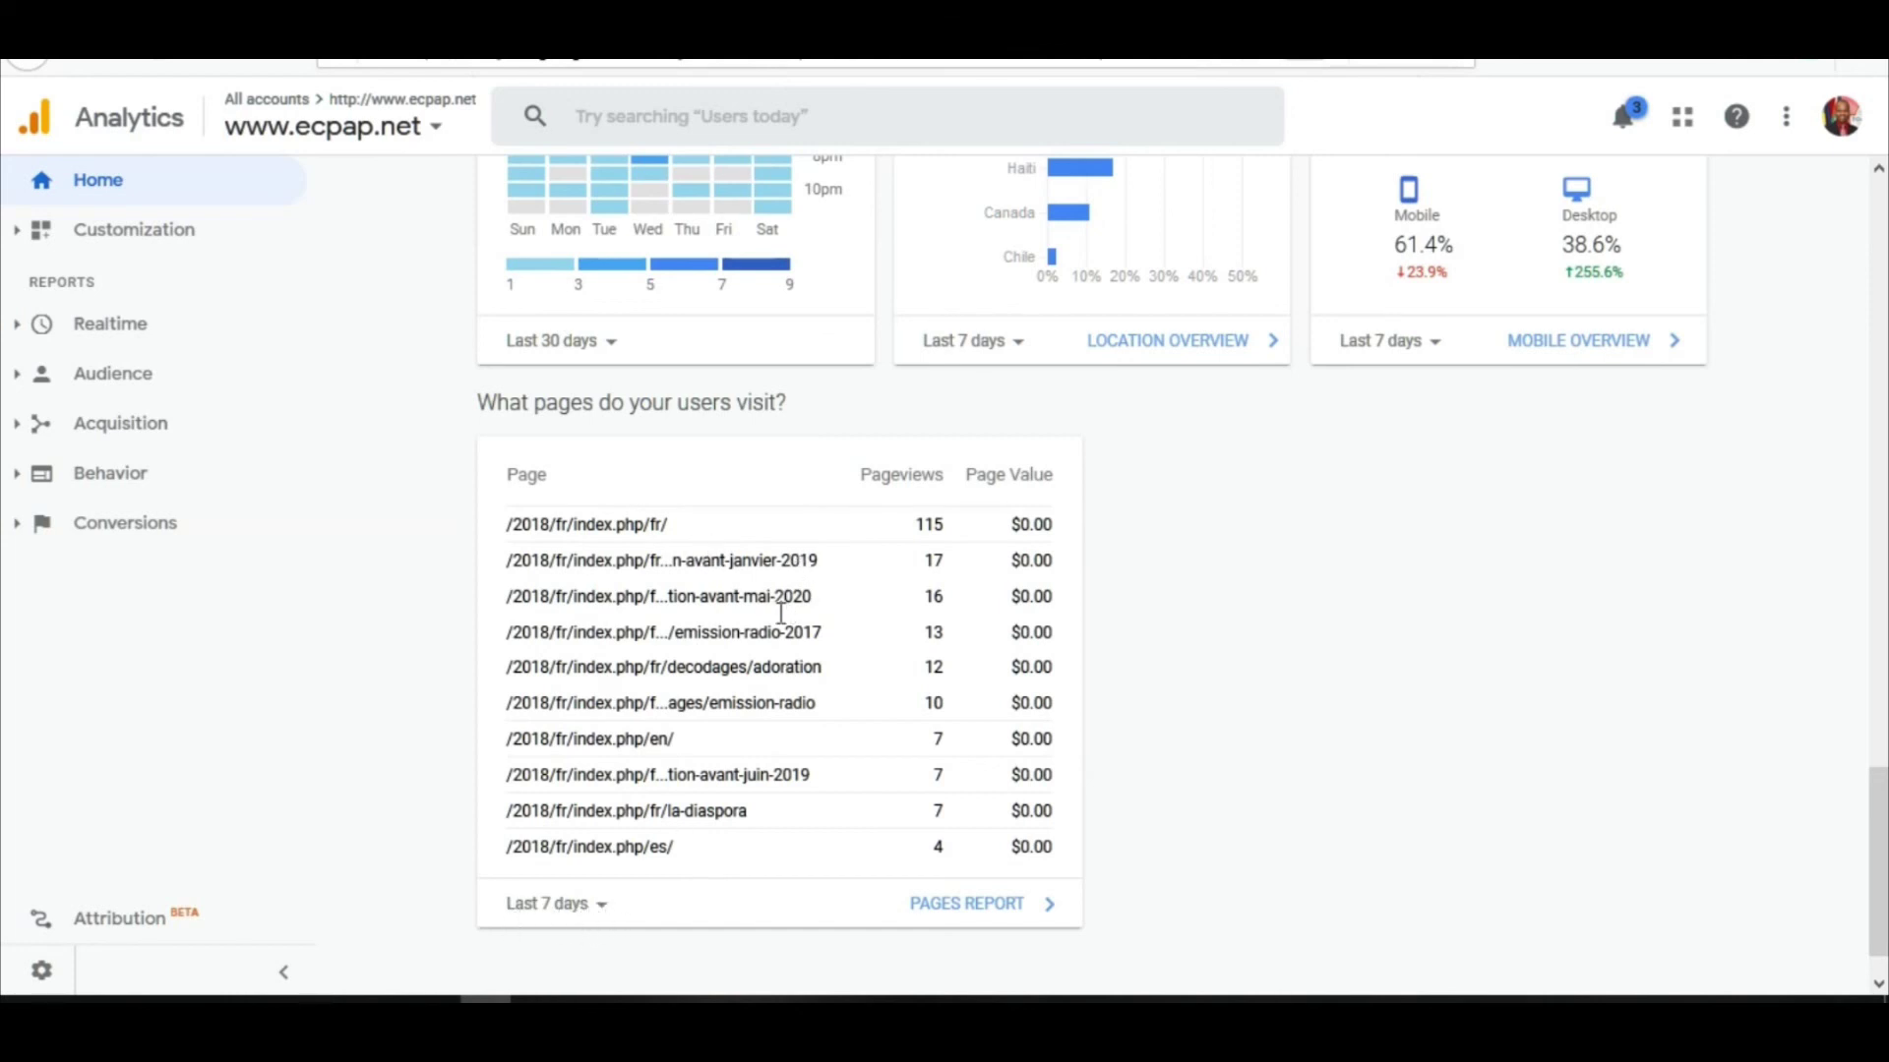
click(603, 917)
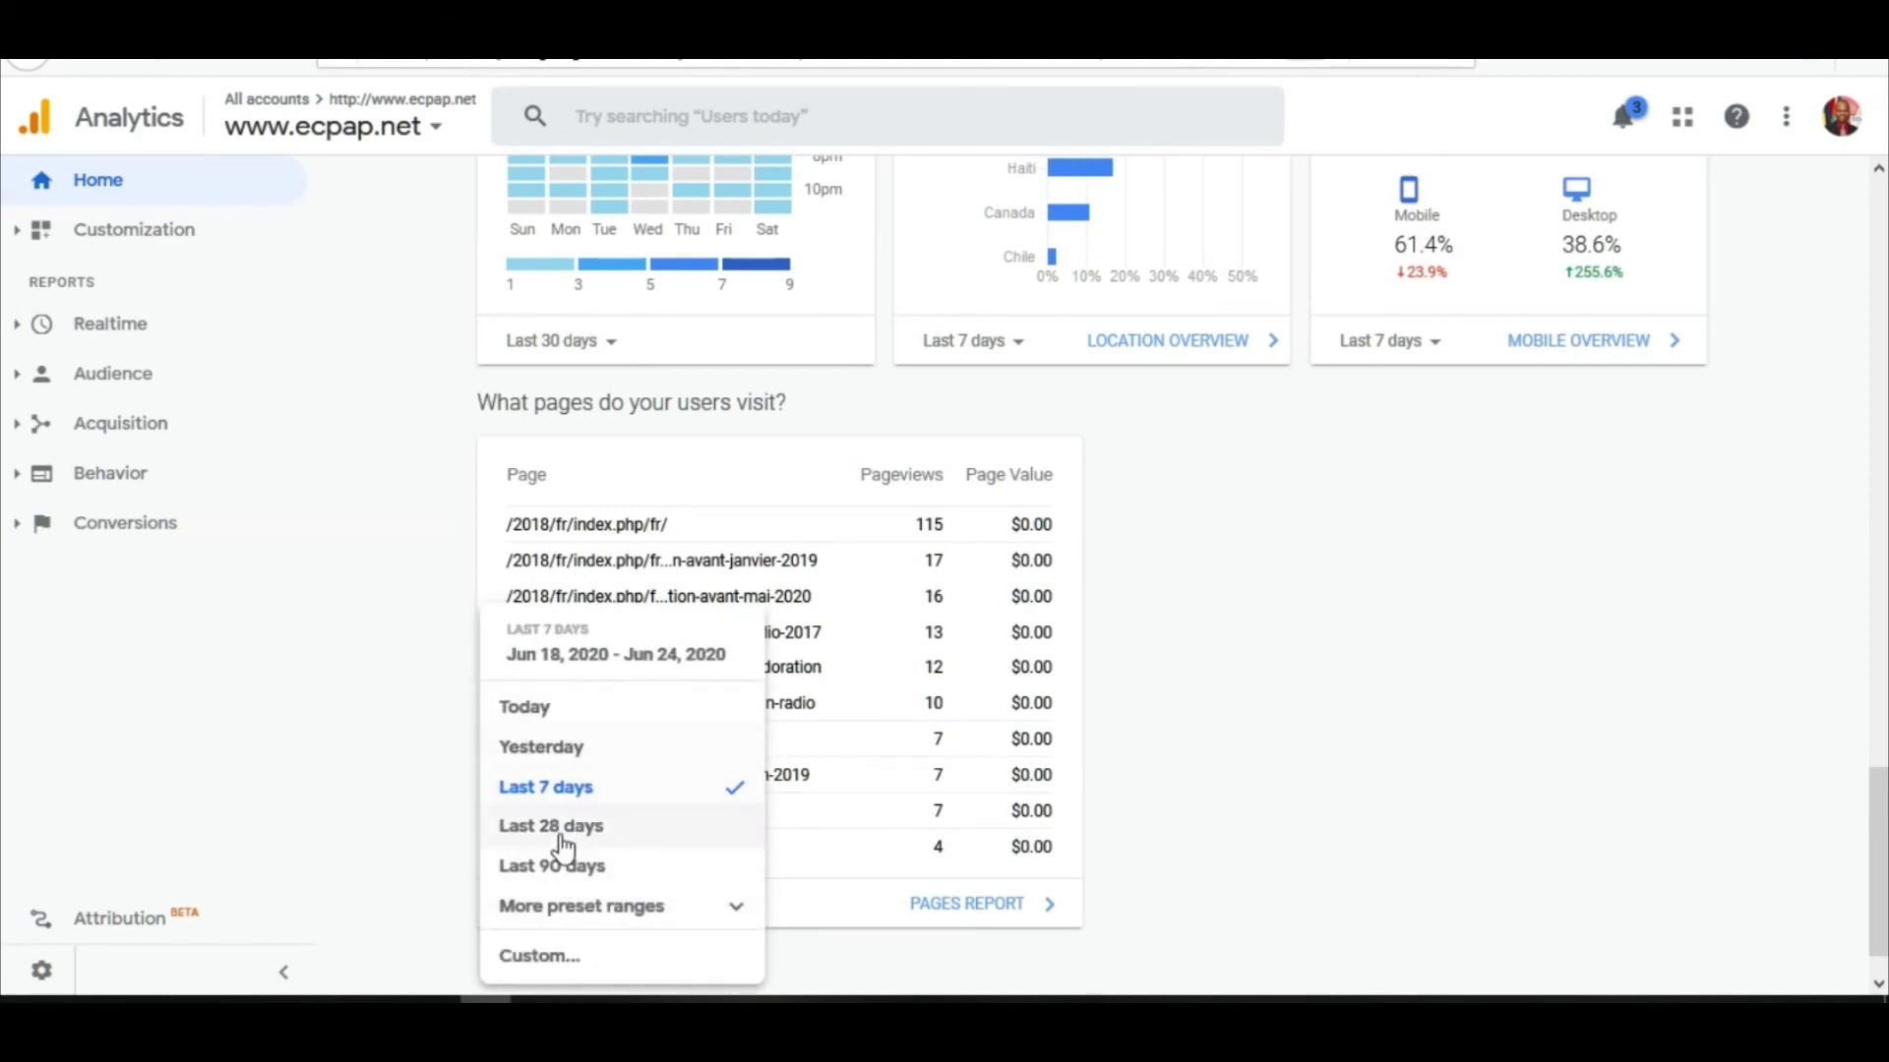
click(1263, 669)
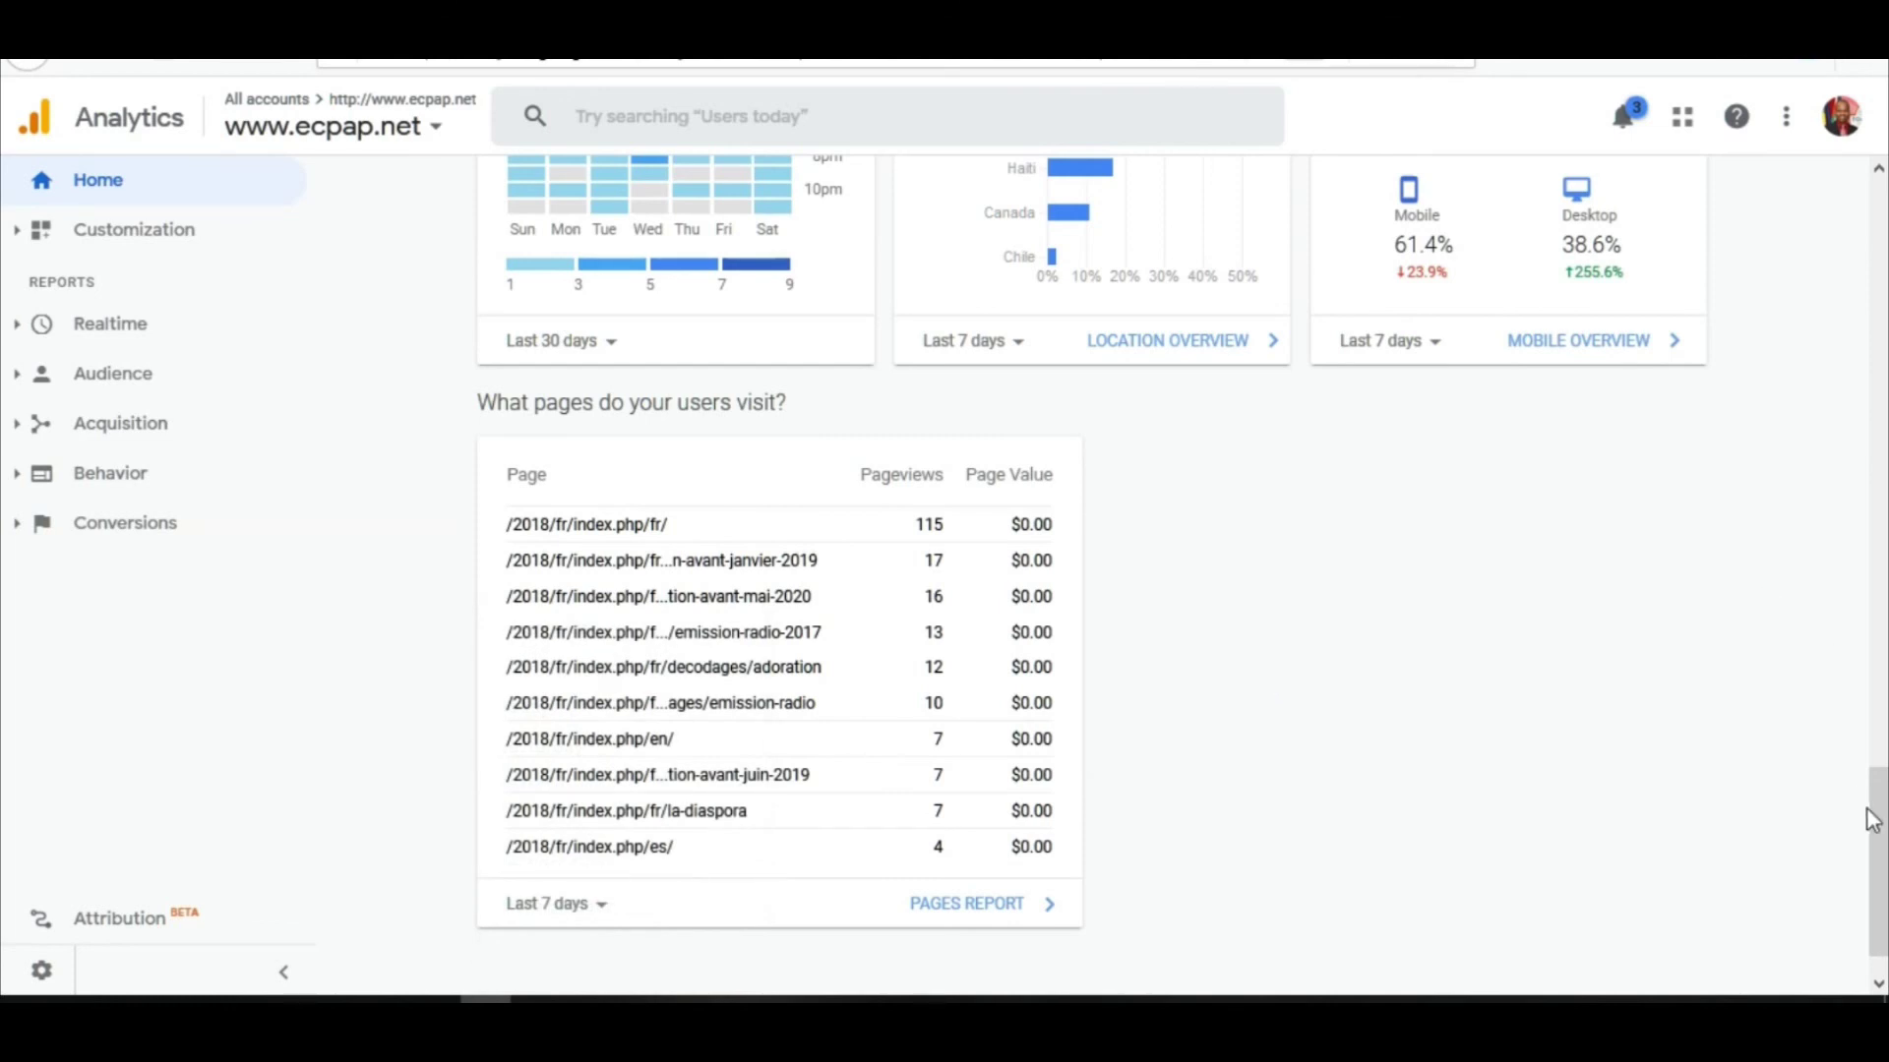
drag(1872, 820, 1876, 240)
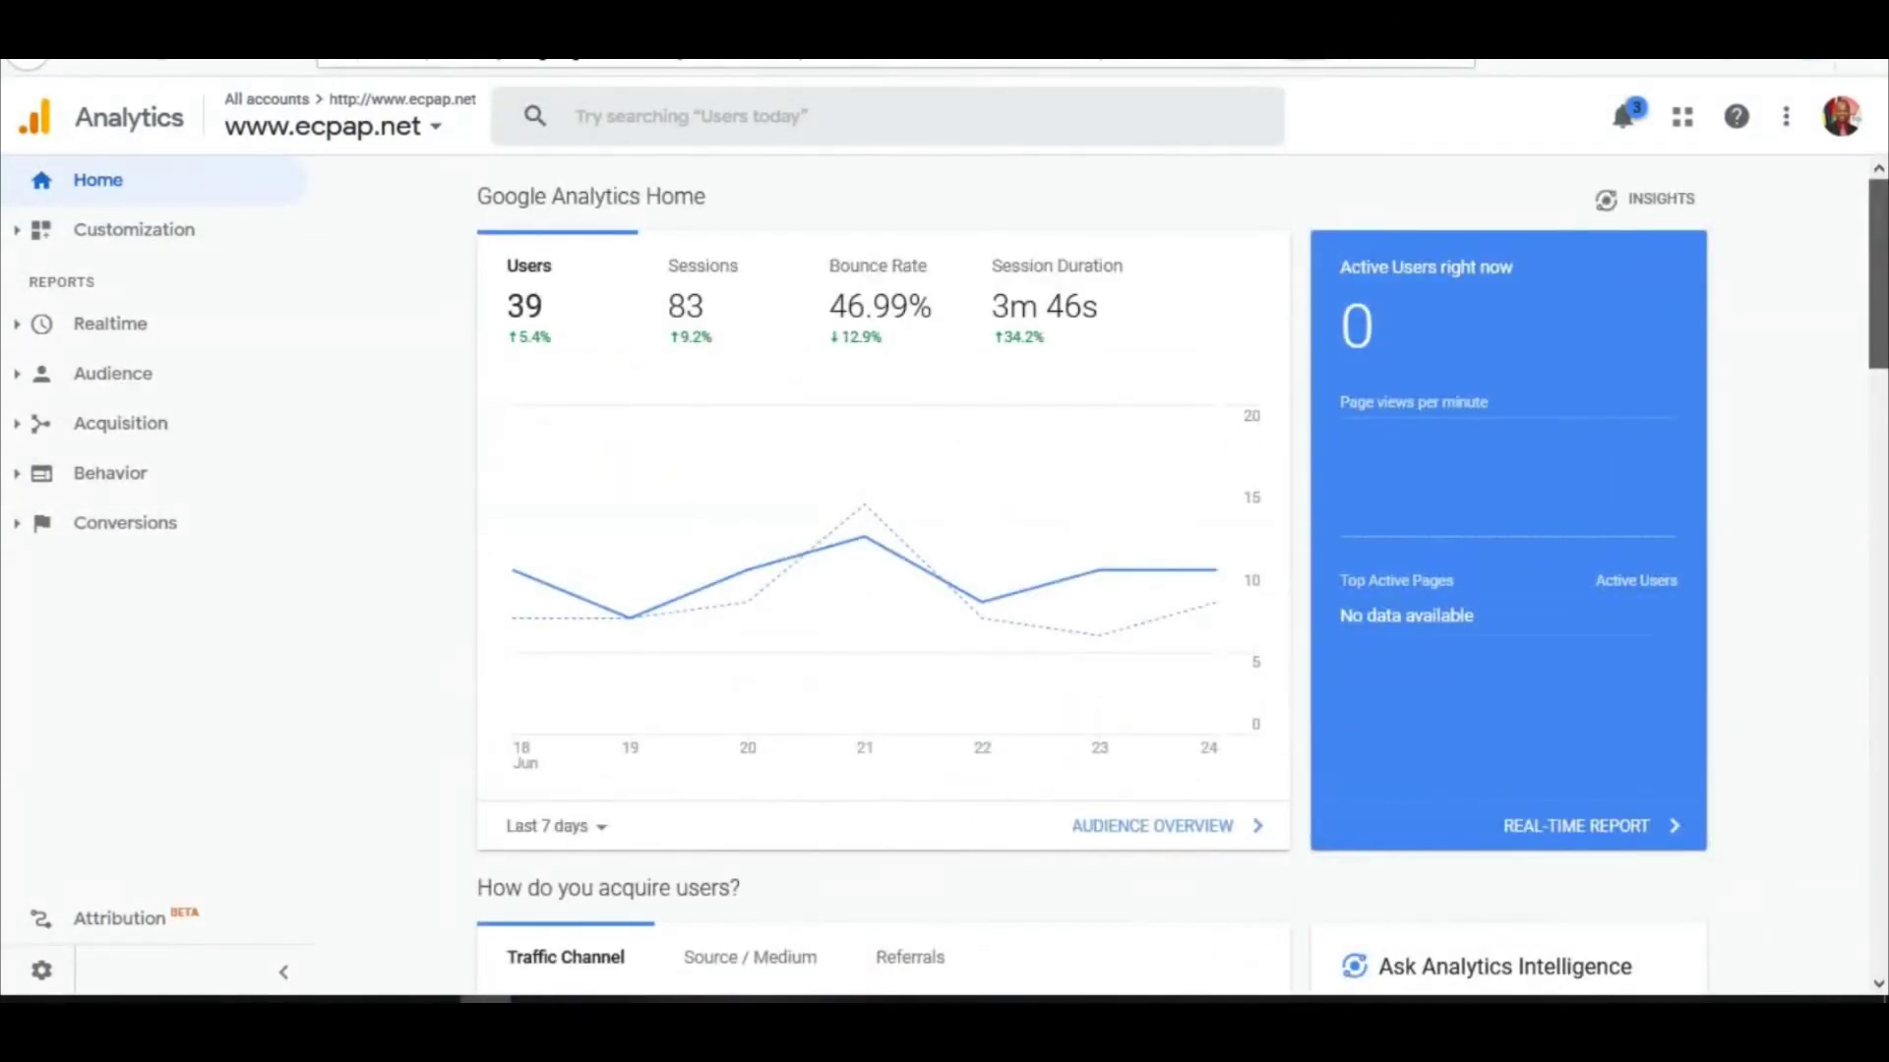